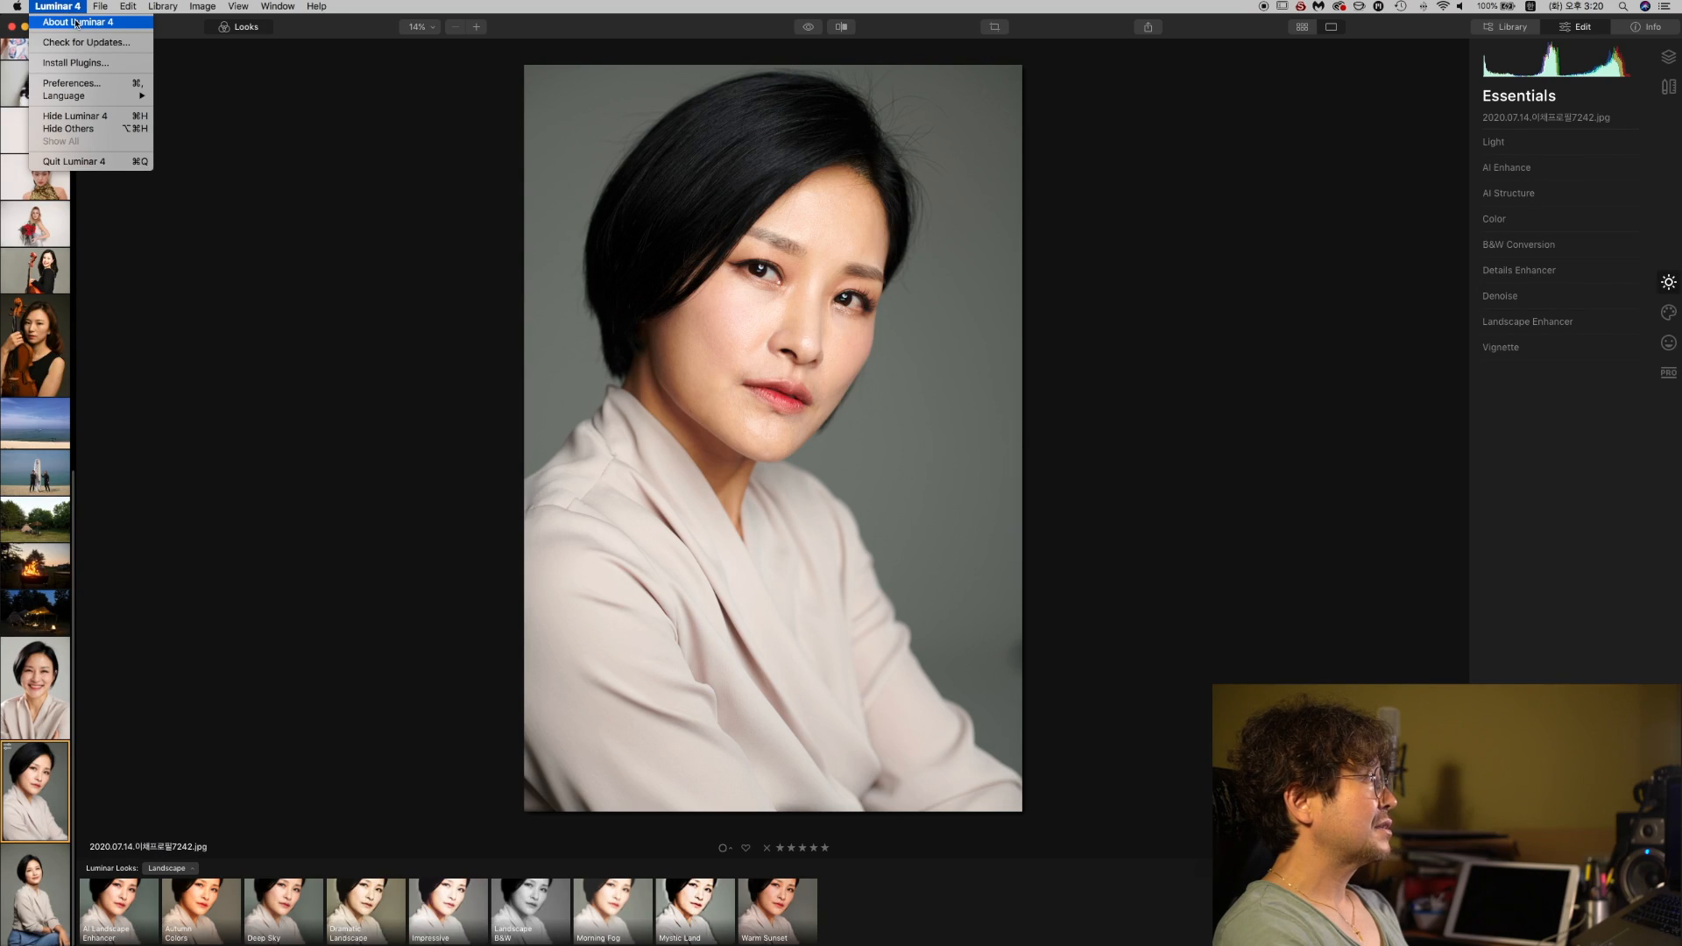
# View the program's version information and close it.
pyautogui.click(76, 22)
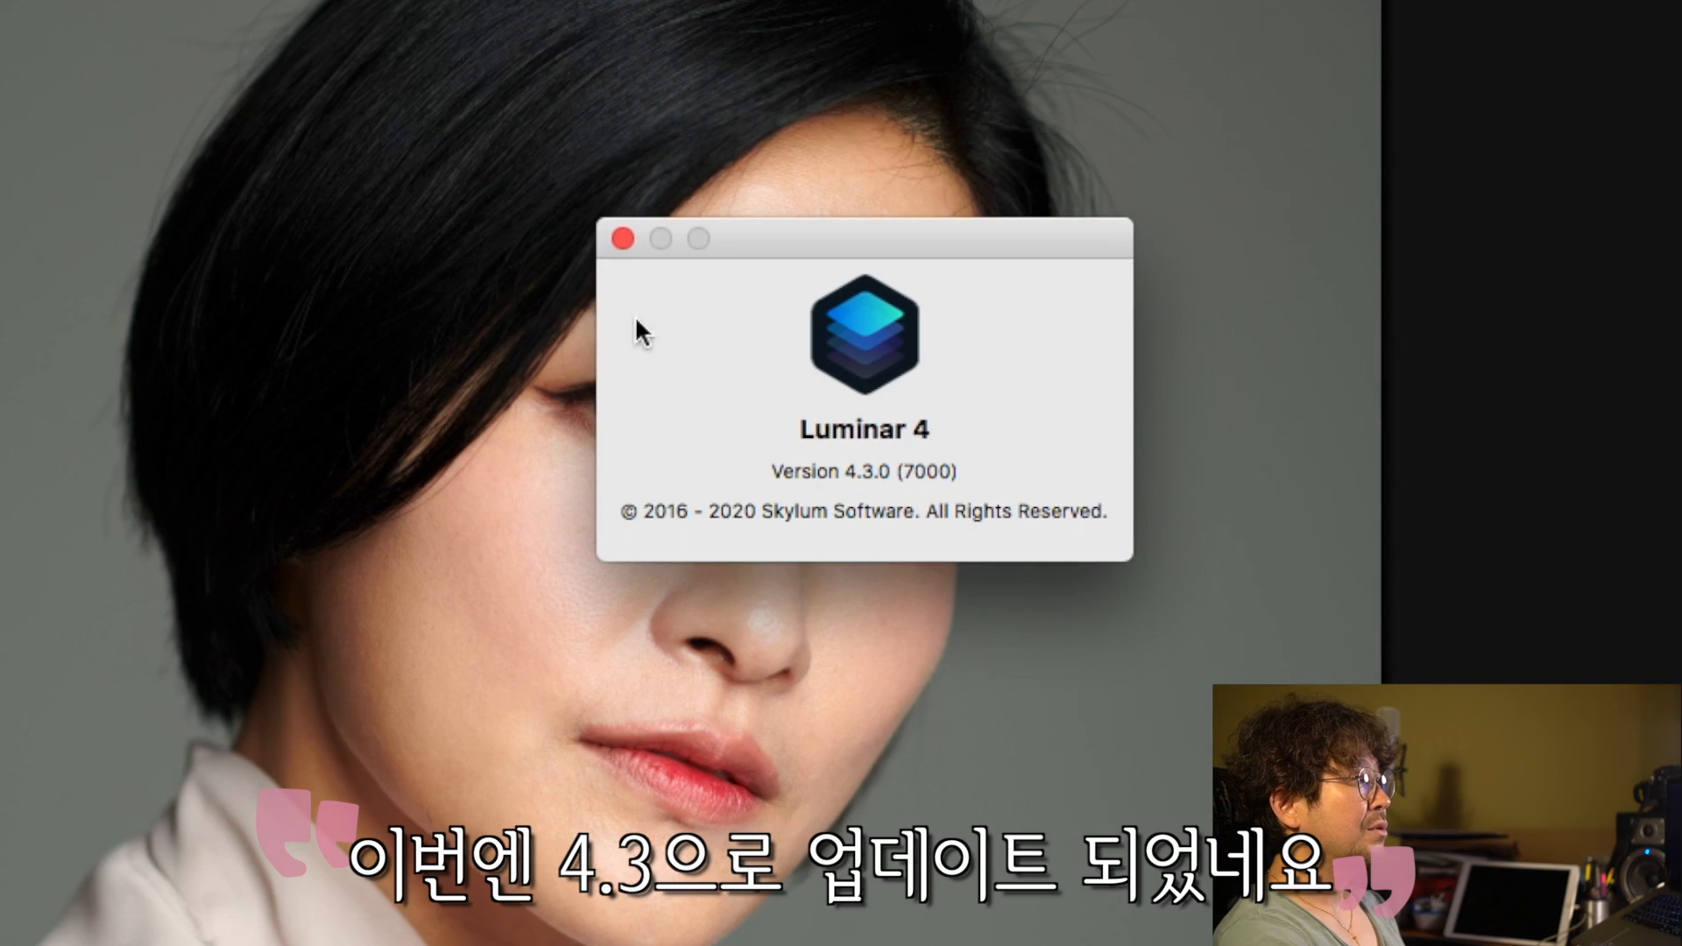
pyautogui.click(621, 236)
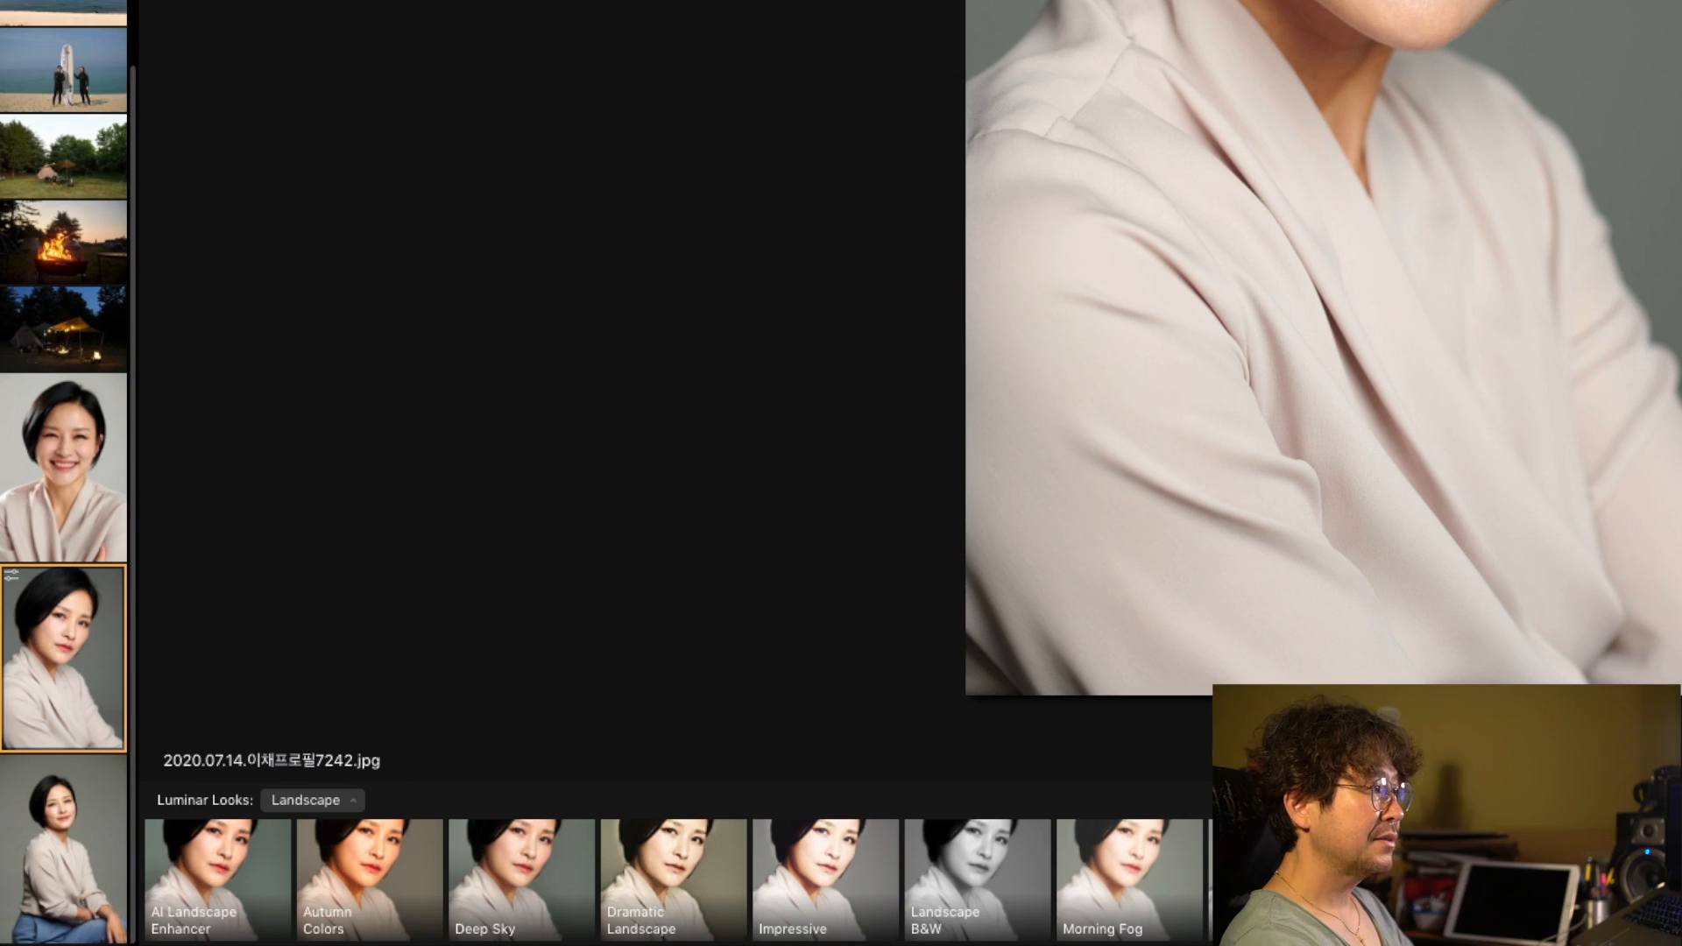
# Switch the Luminar Looks collection to Portrait.
pyautogui.click(349, 799)
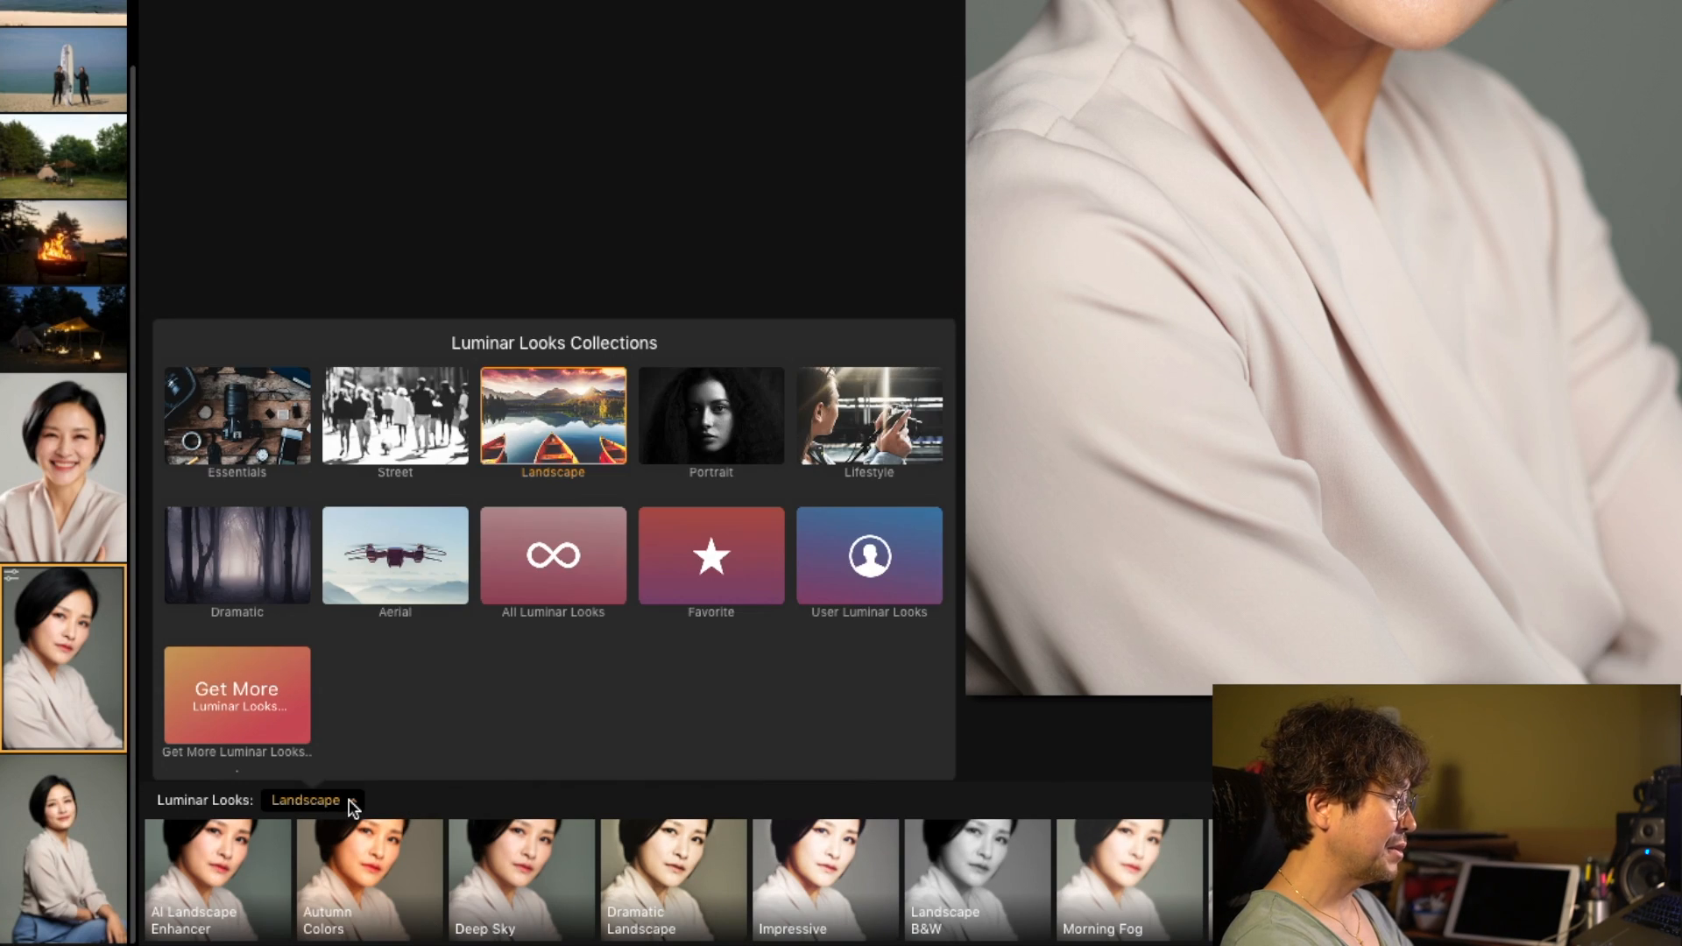
pyautogui.click(729, 419)
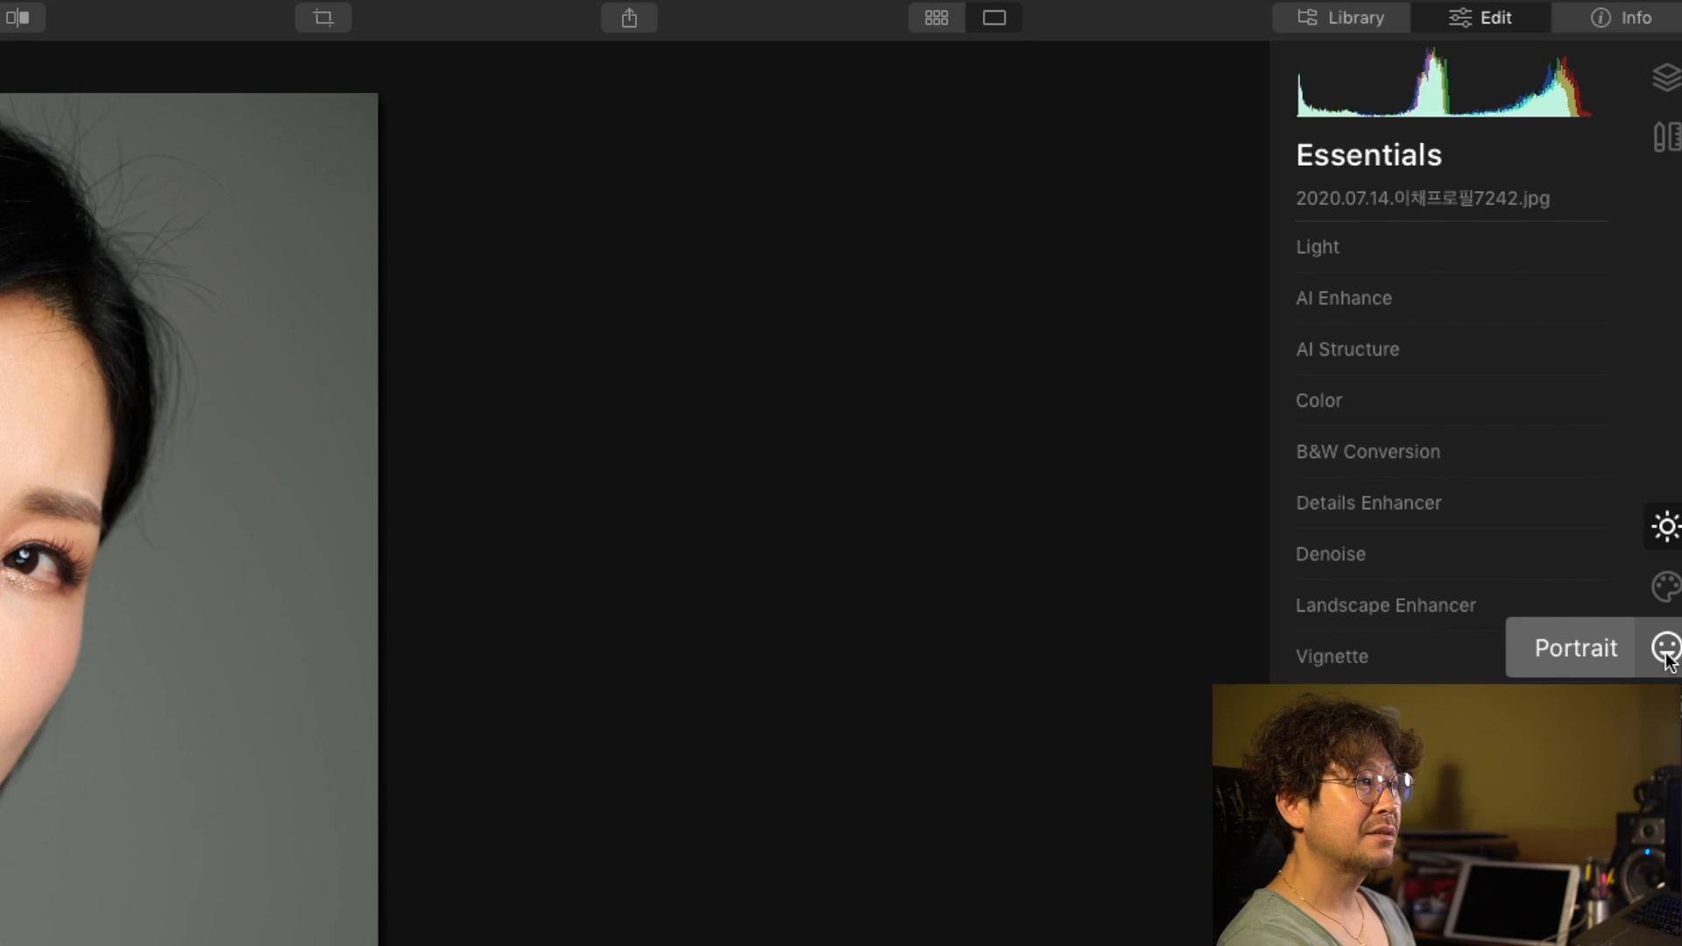
# Set the AI Skin Enhancer amount to 39 in the Portrait tools and compare the skin before and after.
pyautogui.click(1668, 652)
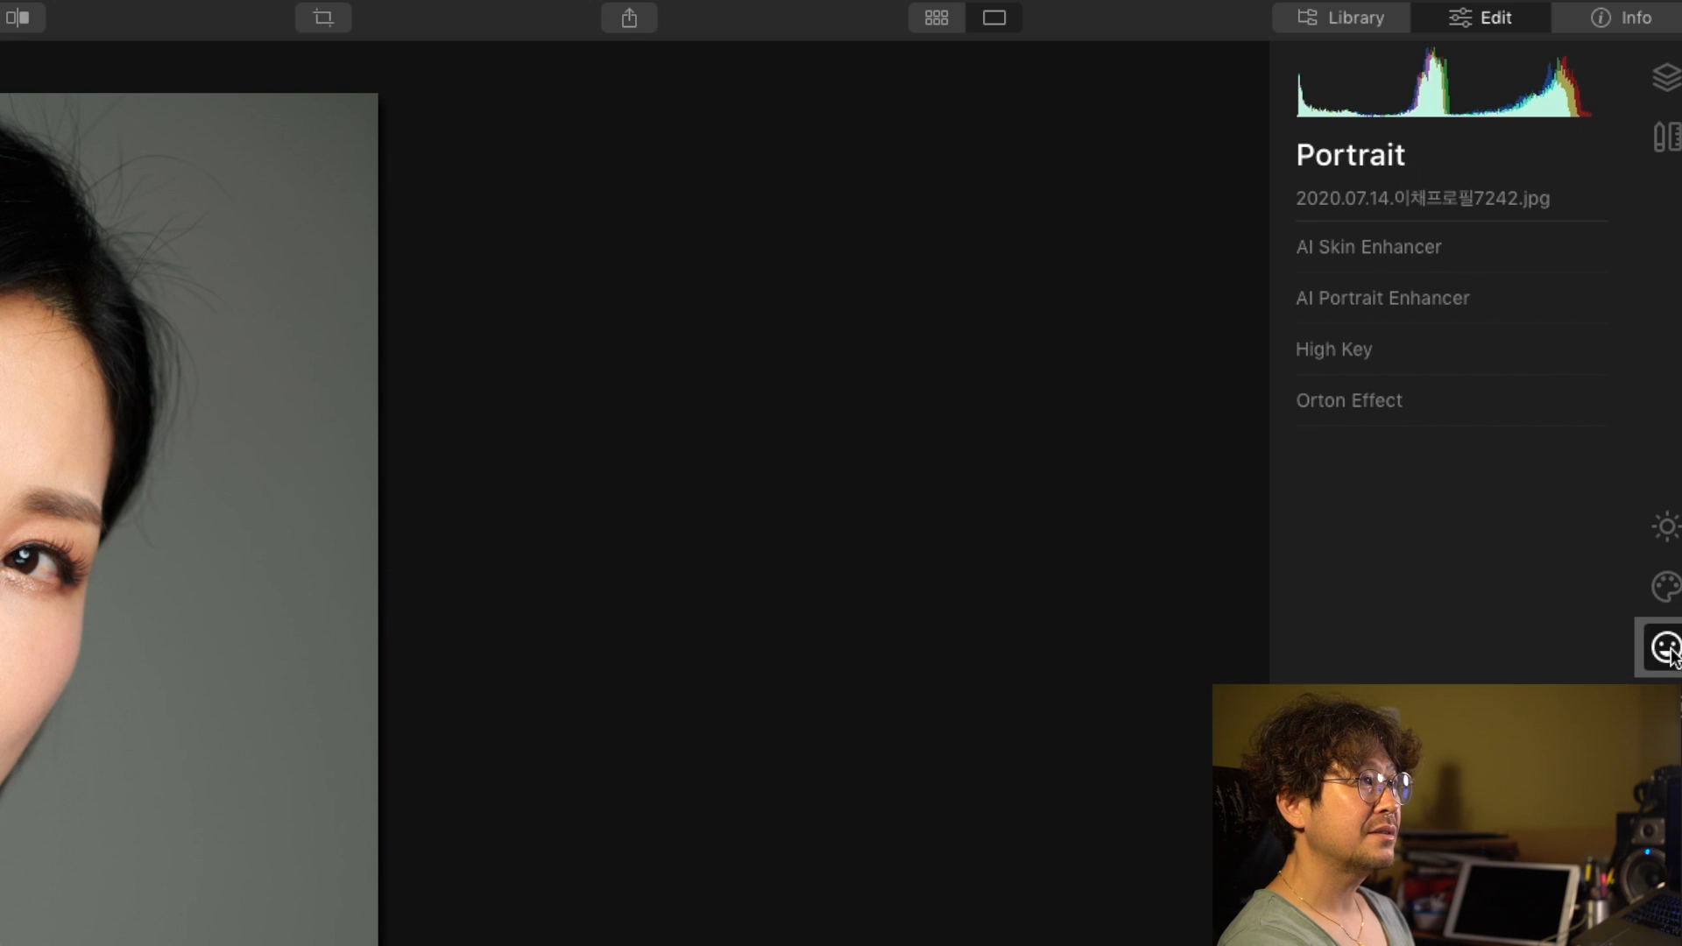
pyautogui.click(1353, 251)
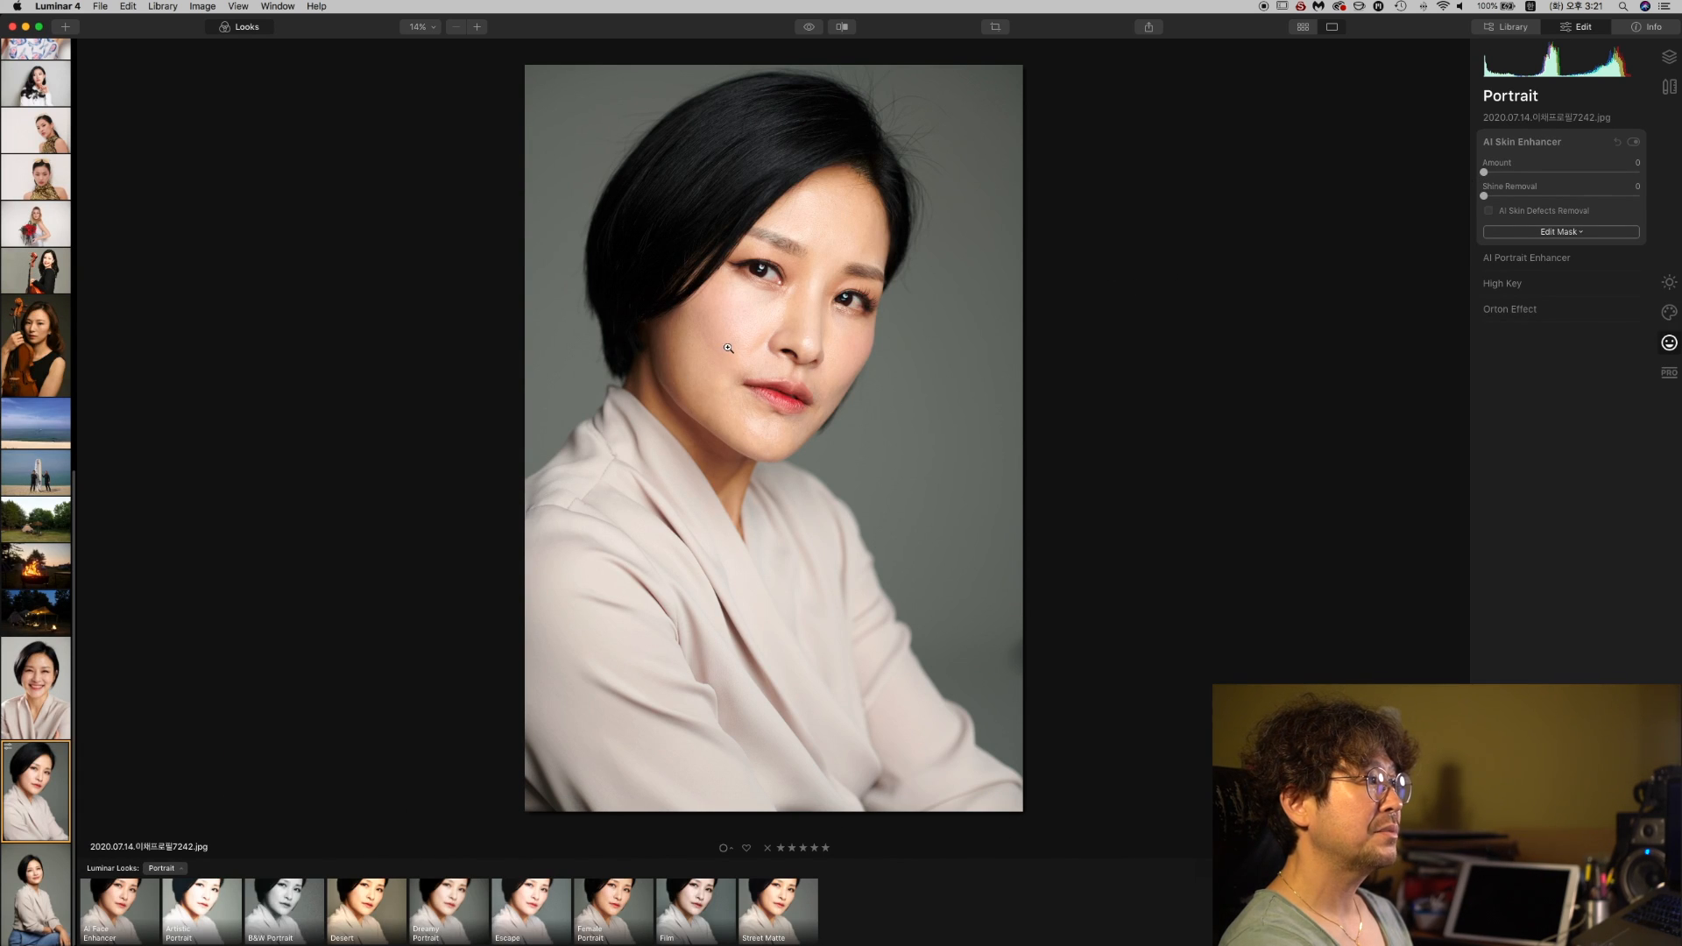
pyautogui.click(805, 314)
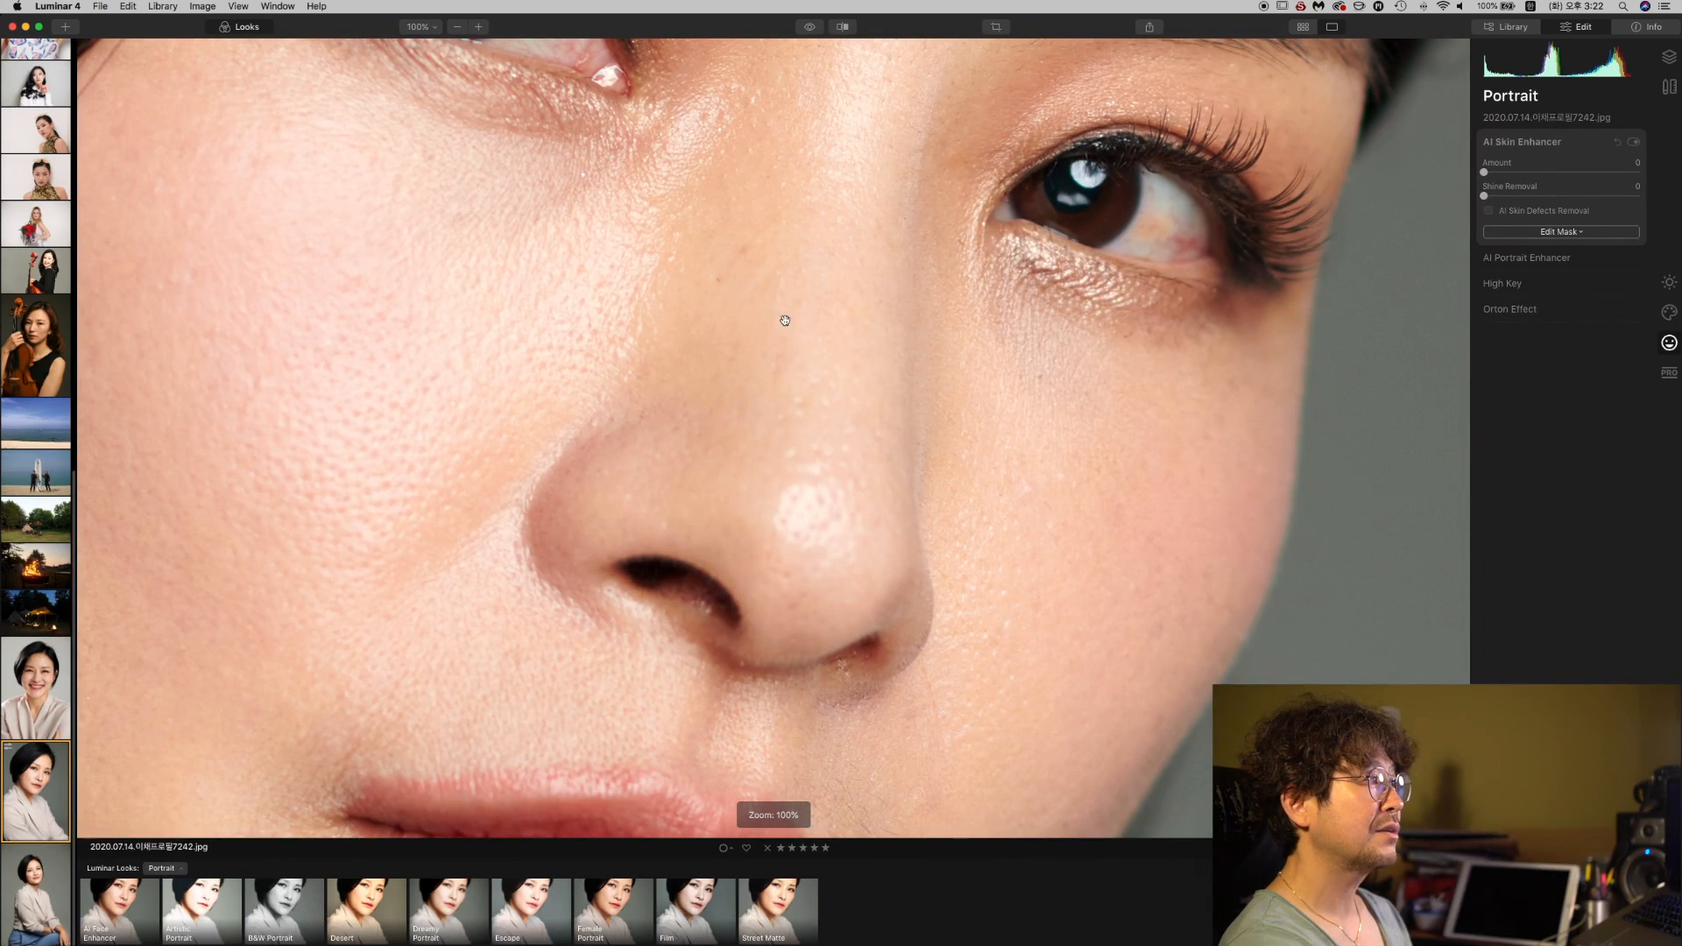
pyautogui.click(1545, 174)
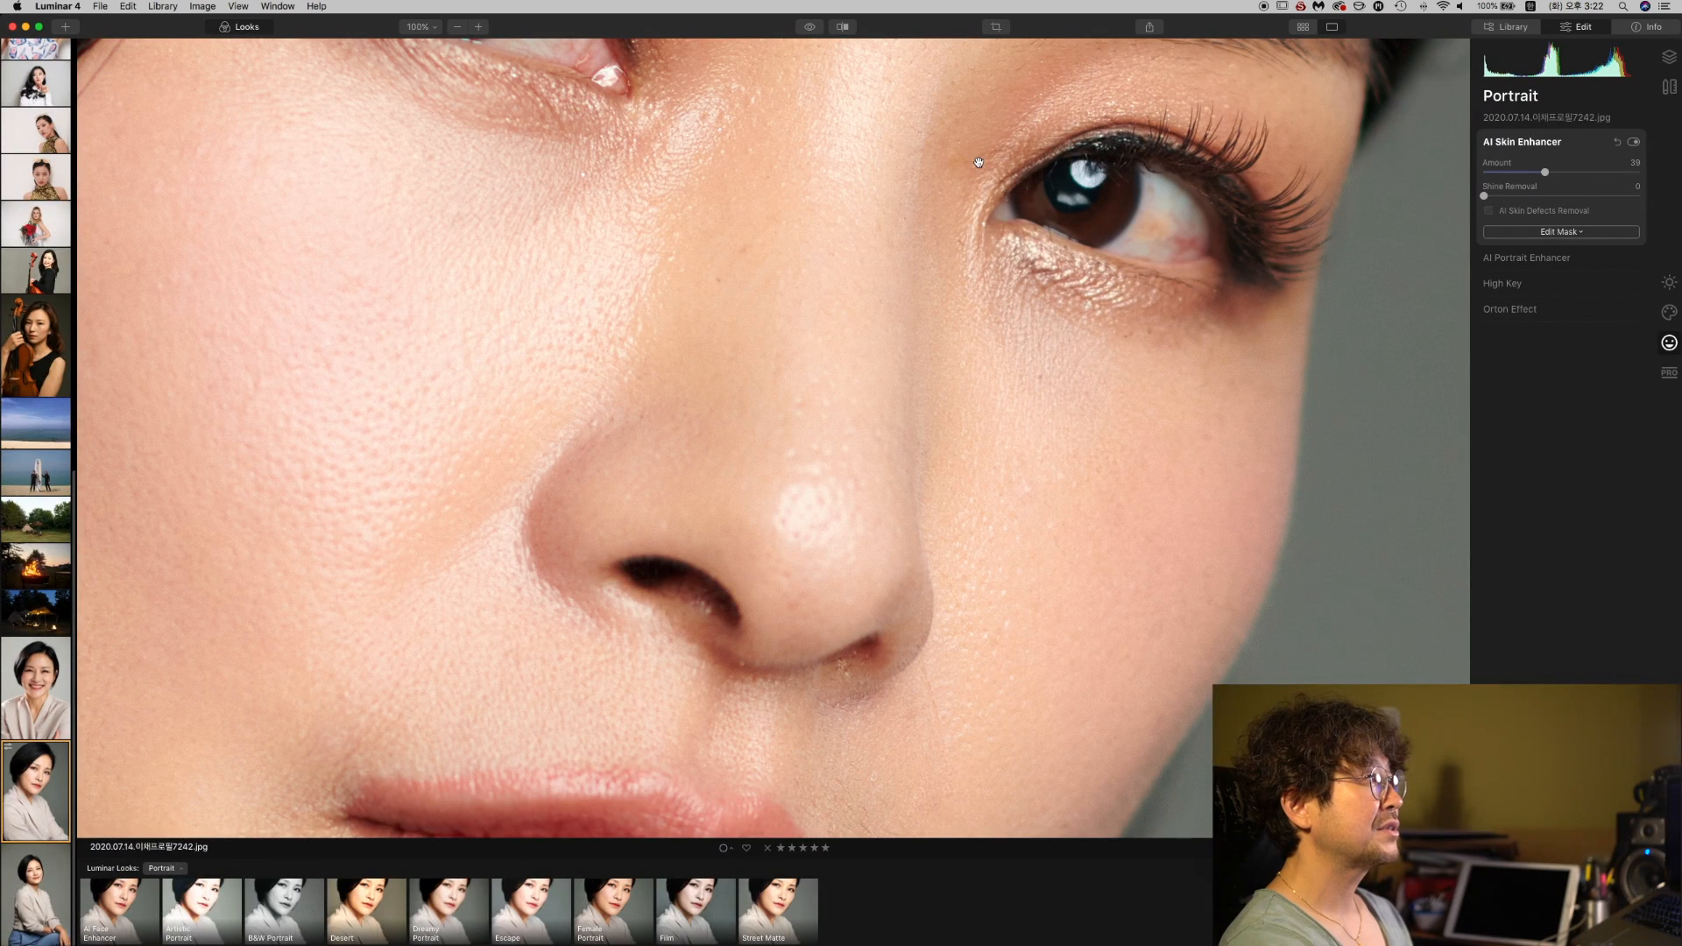
pyautogui.click(812, 31)
pyautogui.click(811, 31)
pyautogui.click(811, 30)
pyautogui.scroll(-10, 842, 192)
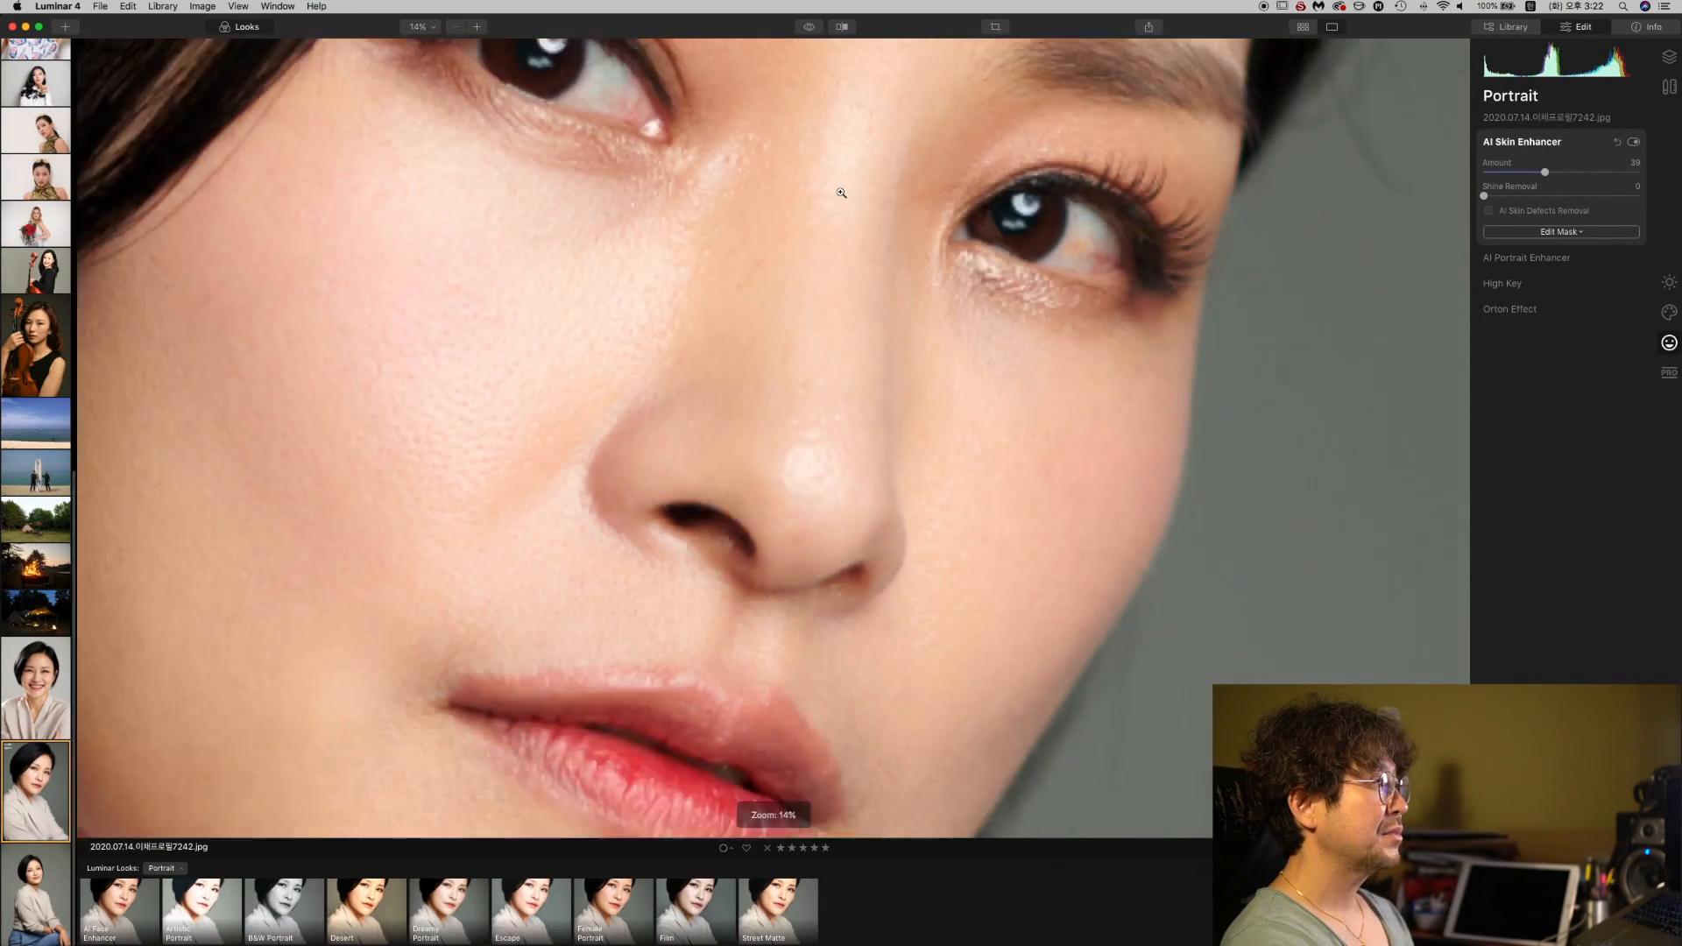
pyautogui.click(813, 30)
pyautogui.click(813, 31)
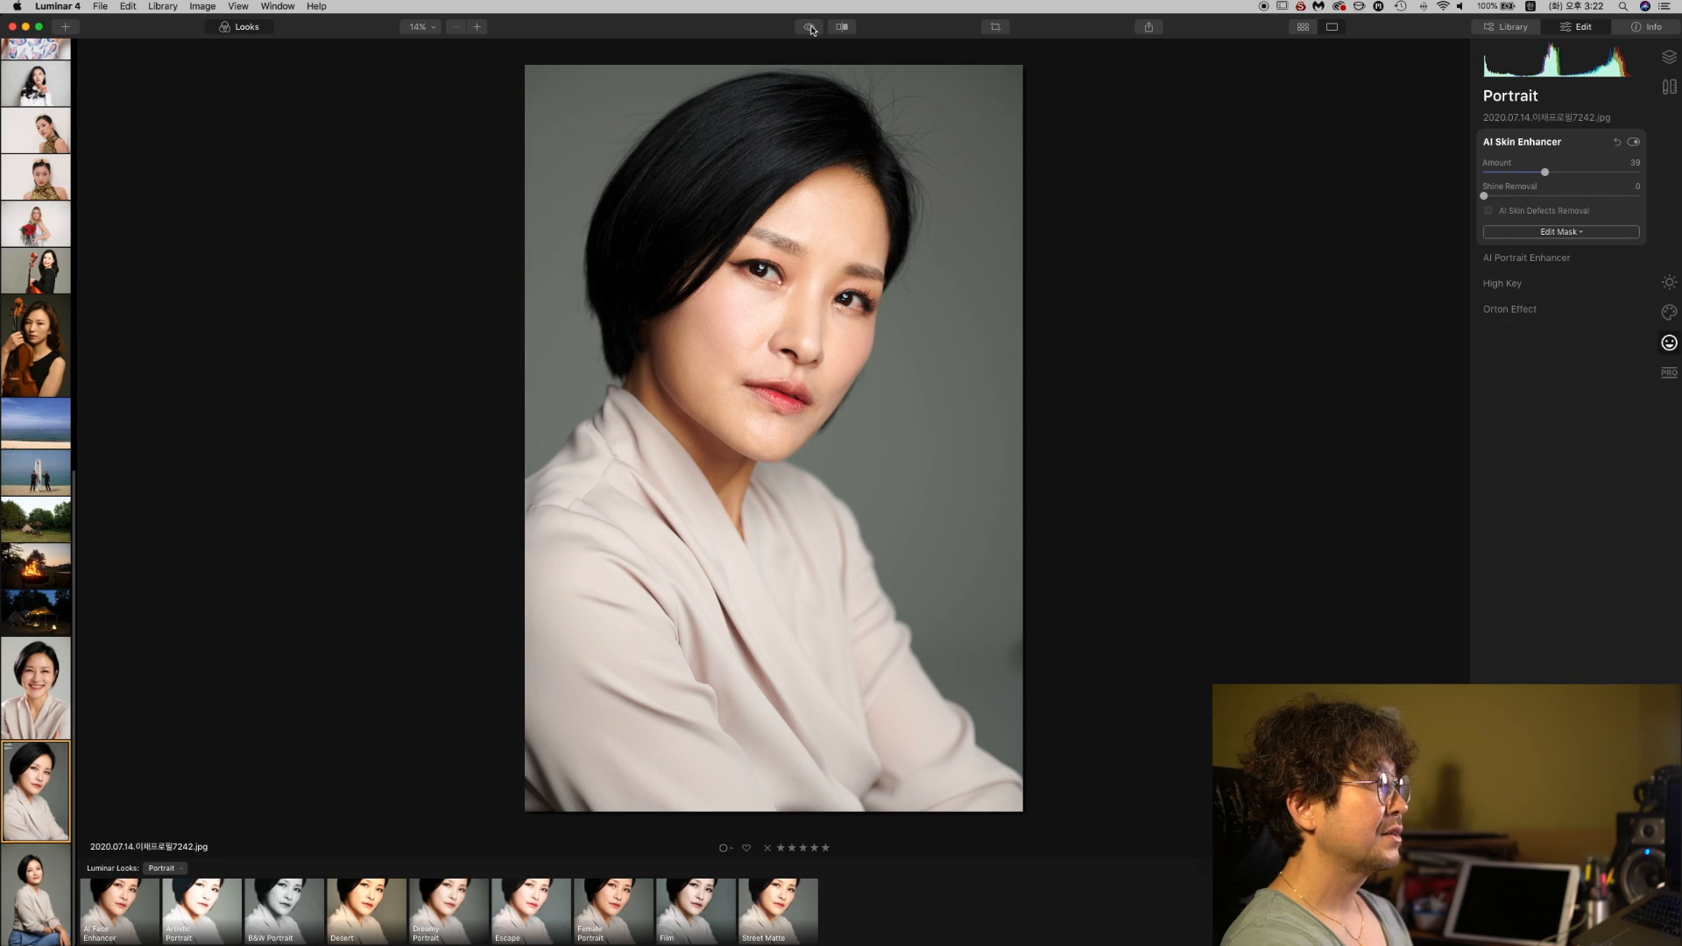
# Set the AI Skin Enhancer amount to 51 and Shine Removal to 1, and enable AI Skin Defects Removal.
pyautogui.click(1559, 175)
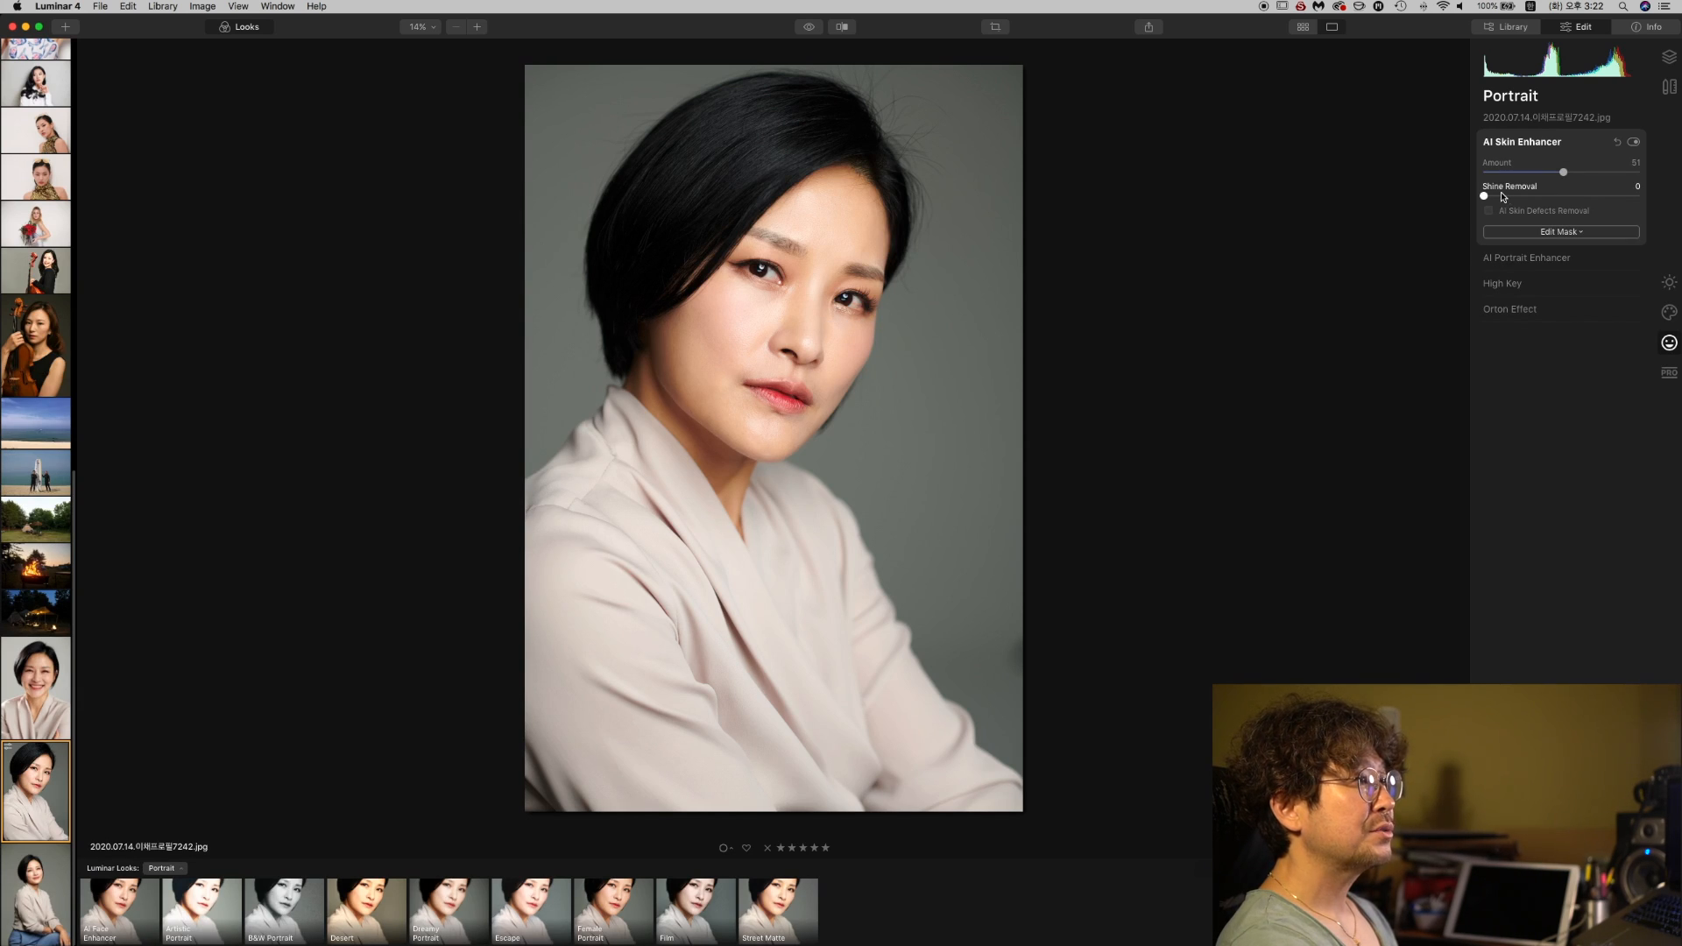
pyautogui.moveTo(1488, 196); pyautogui.dragTo(1345, 226)
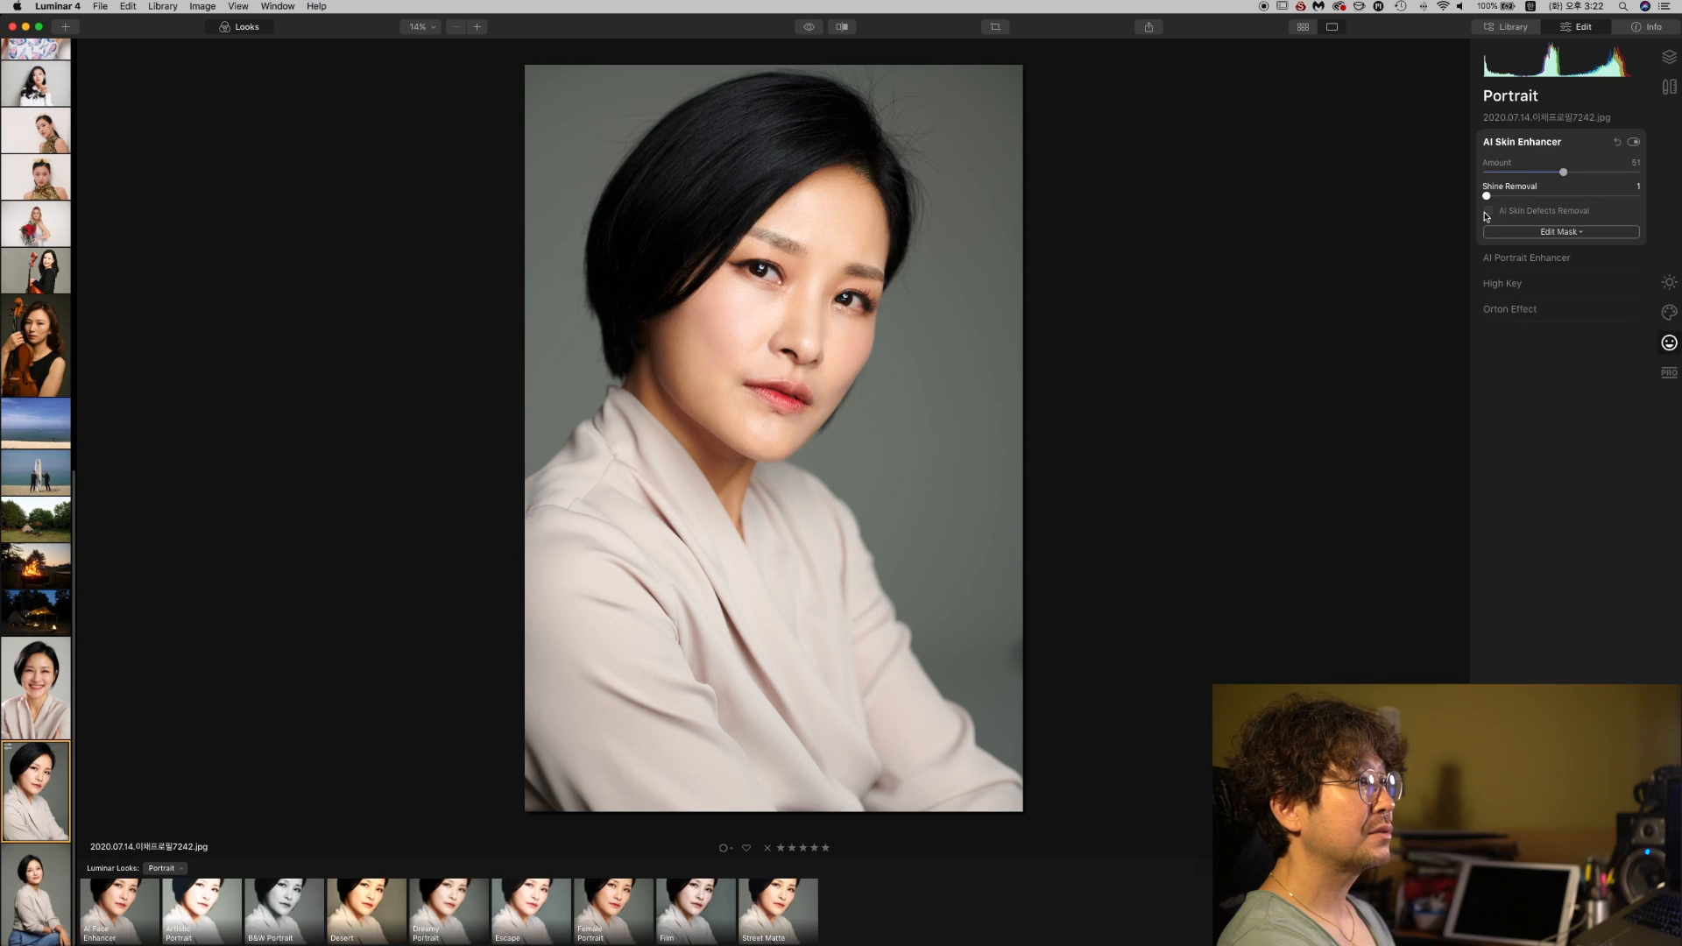
pyautogui.click(1489, 212)
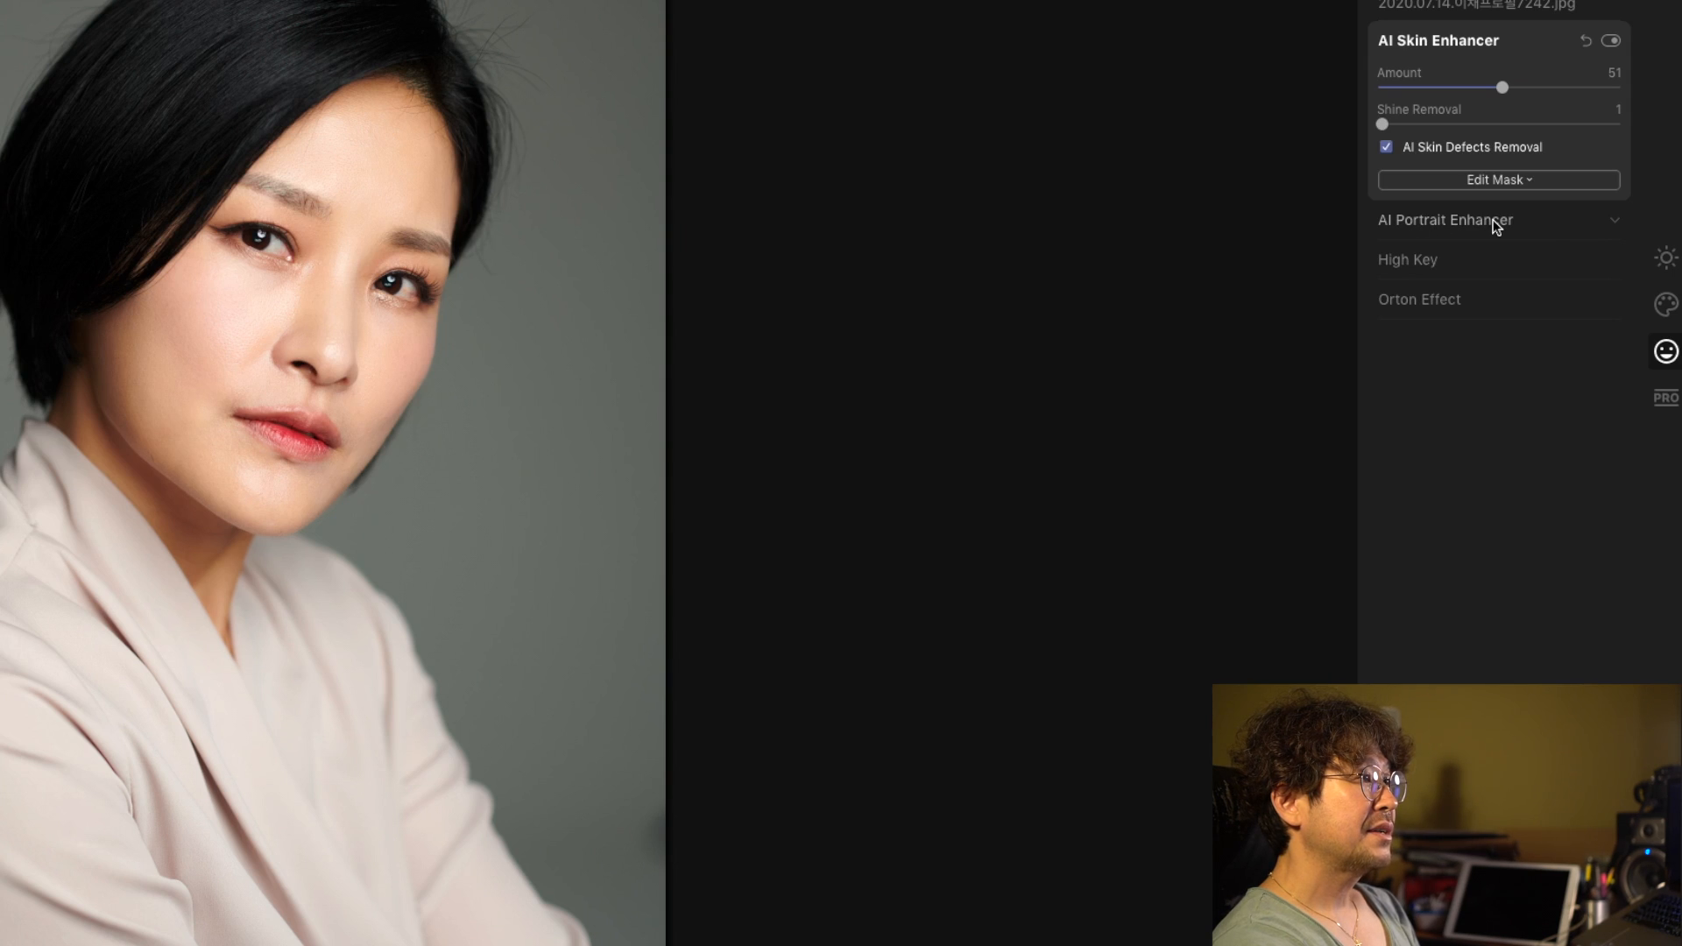
# Set Face Light to 29 and Eye Whitening to 33 in AI Portrait Enhancer, checking the eyes against the original.
pyautogui.click(1493, 221)
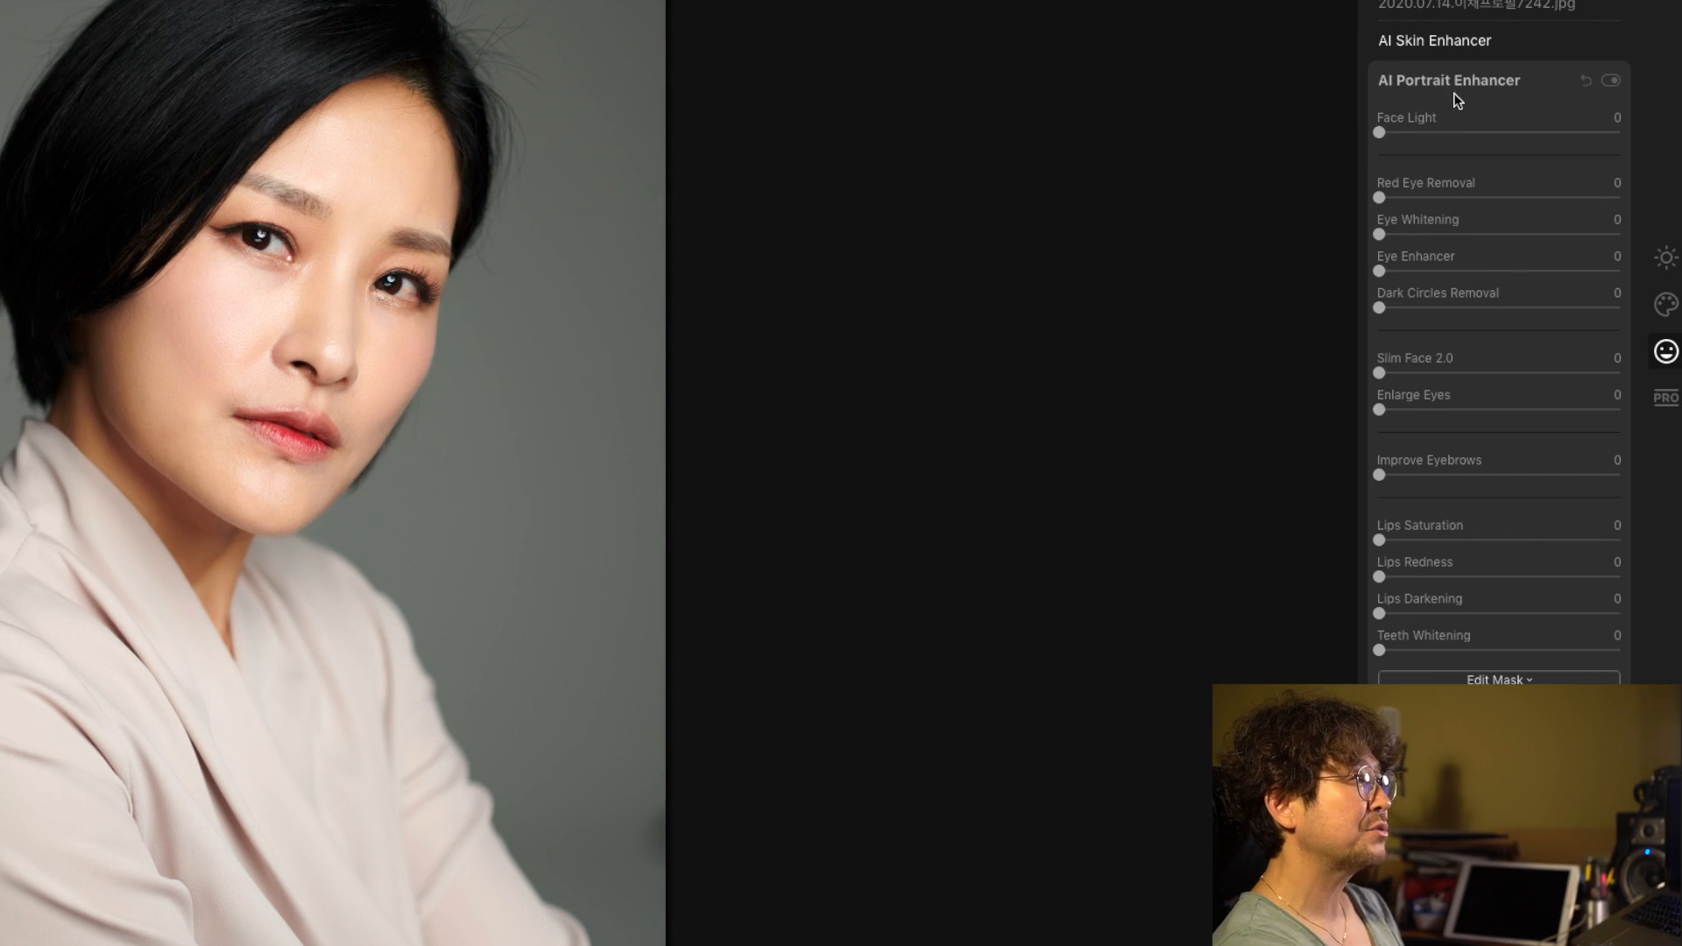
pyautogui.moveTo(1379, 131); pyautogui.dragTo(1446, 133)
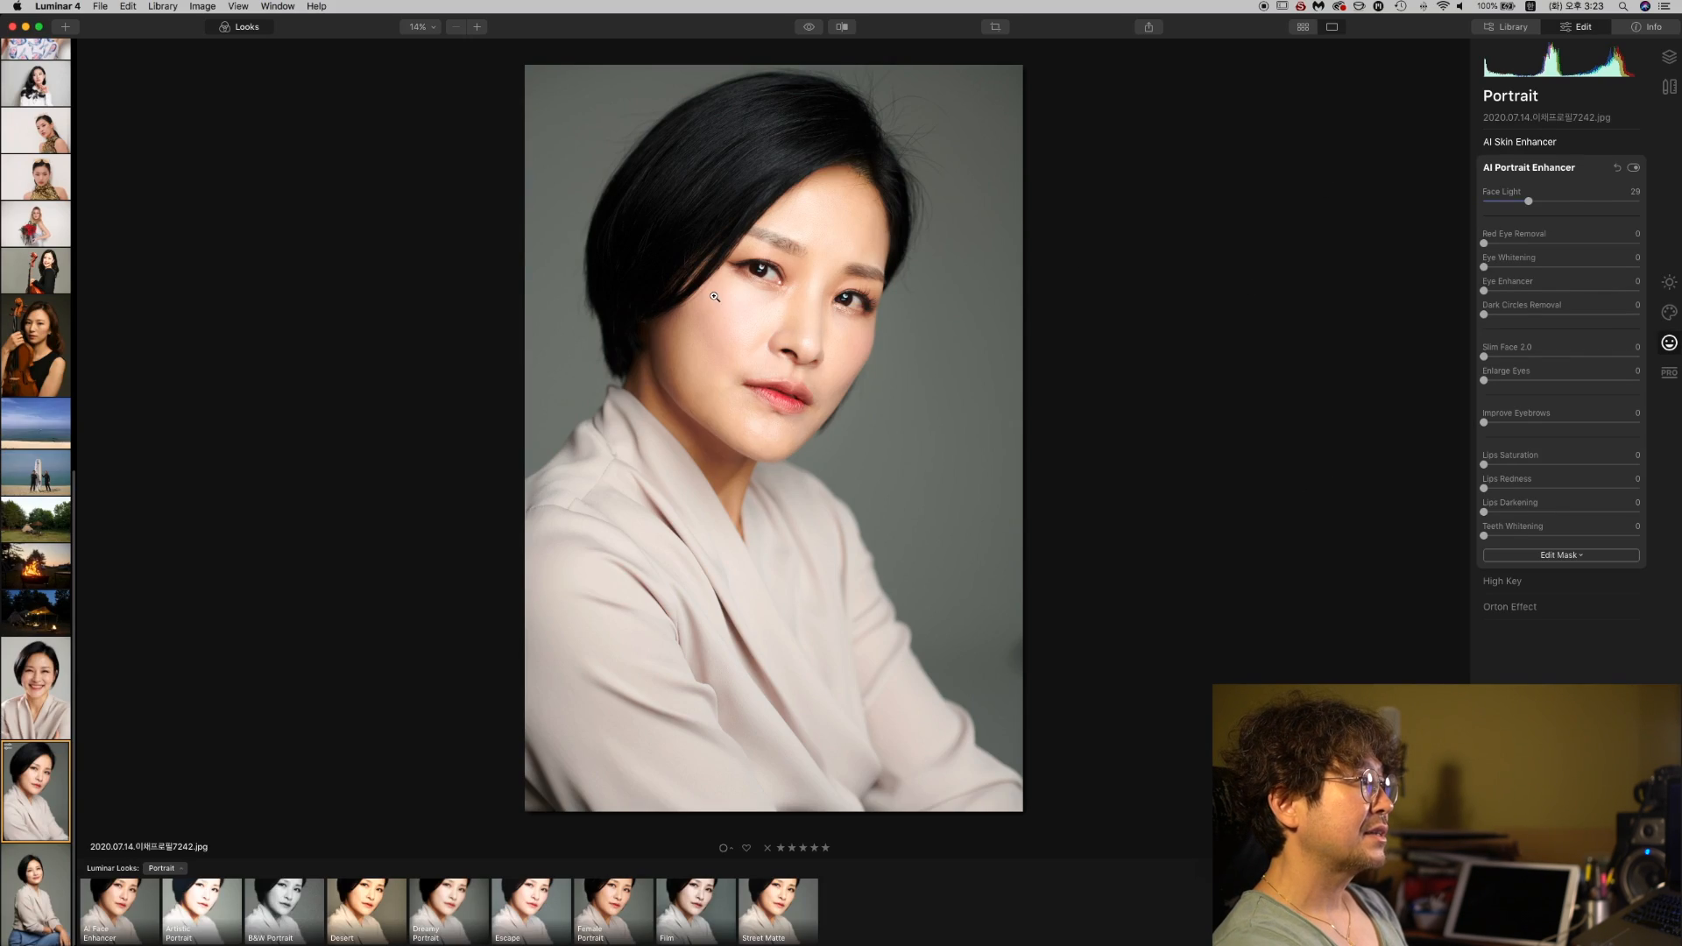
pyautogui.click(762, 279)
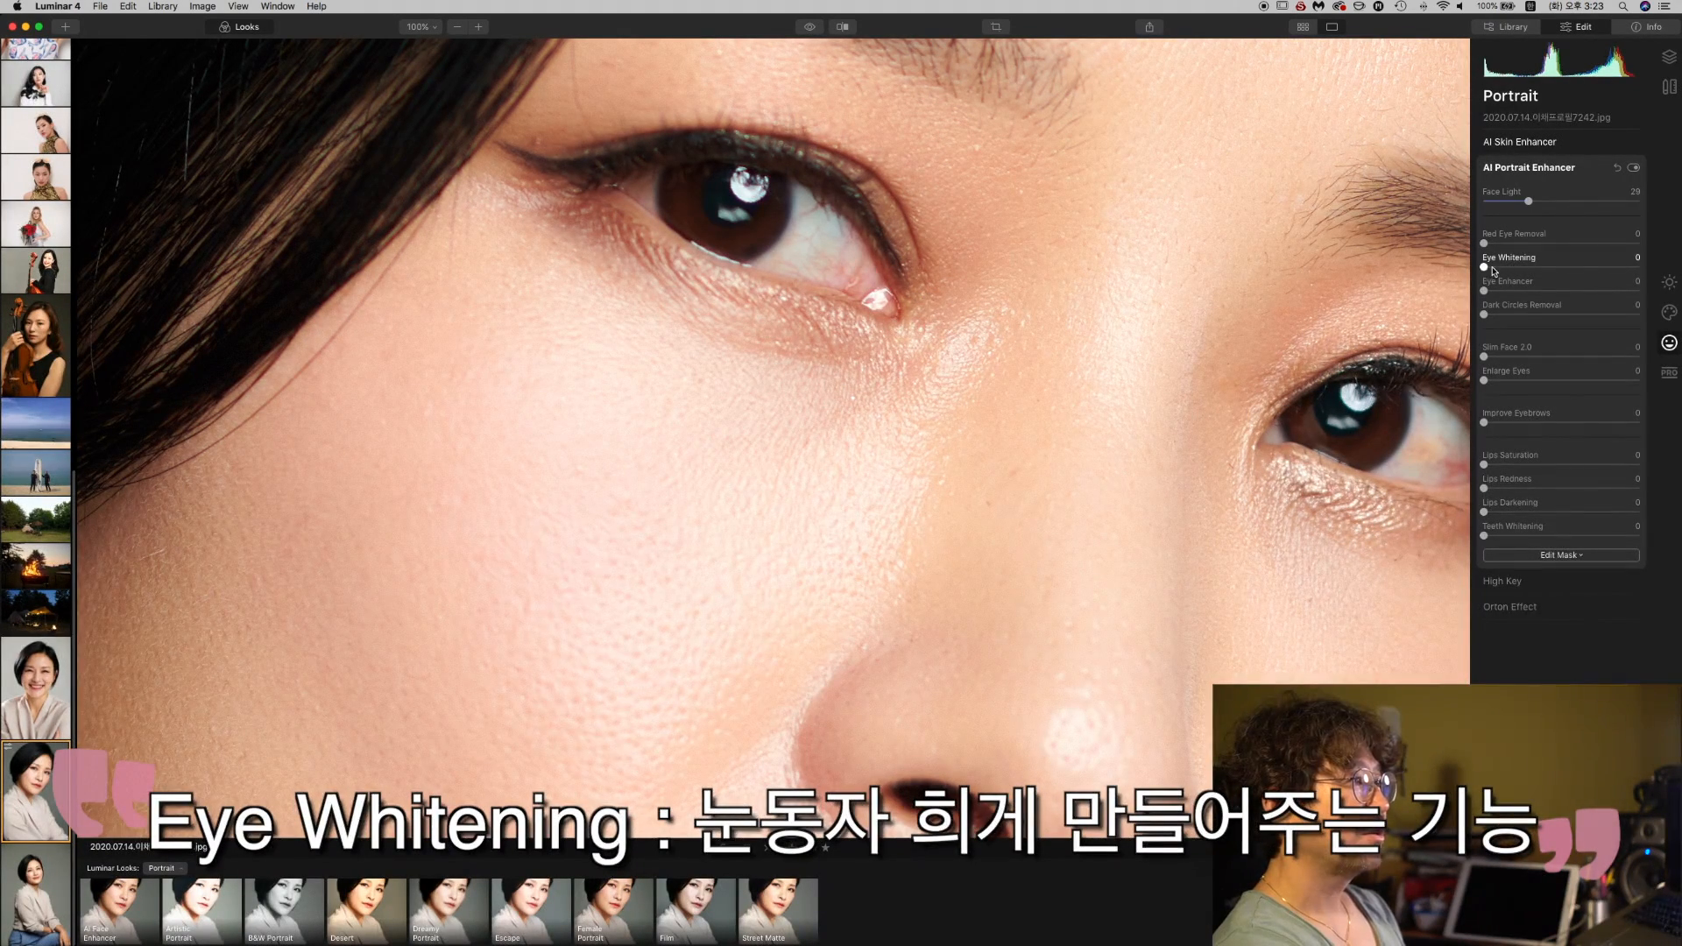
pyautogui.moveTo(1486, 267); pyautogui.dragTo(1540, 268)
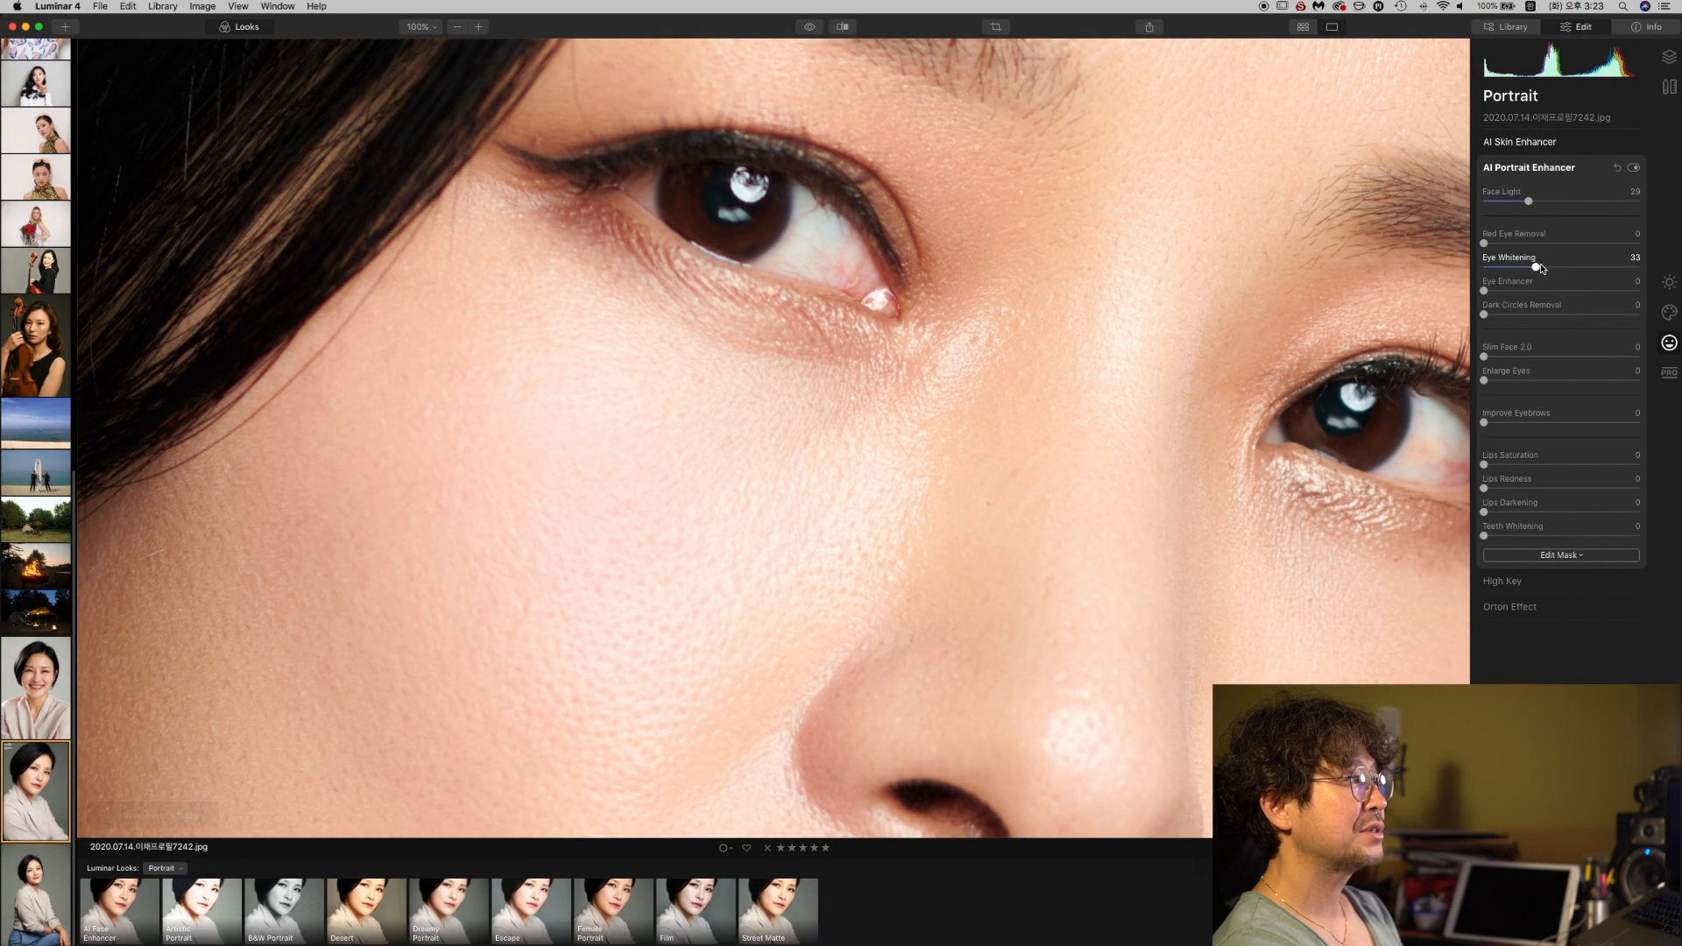
pyautogui.click(812, 31)
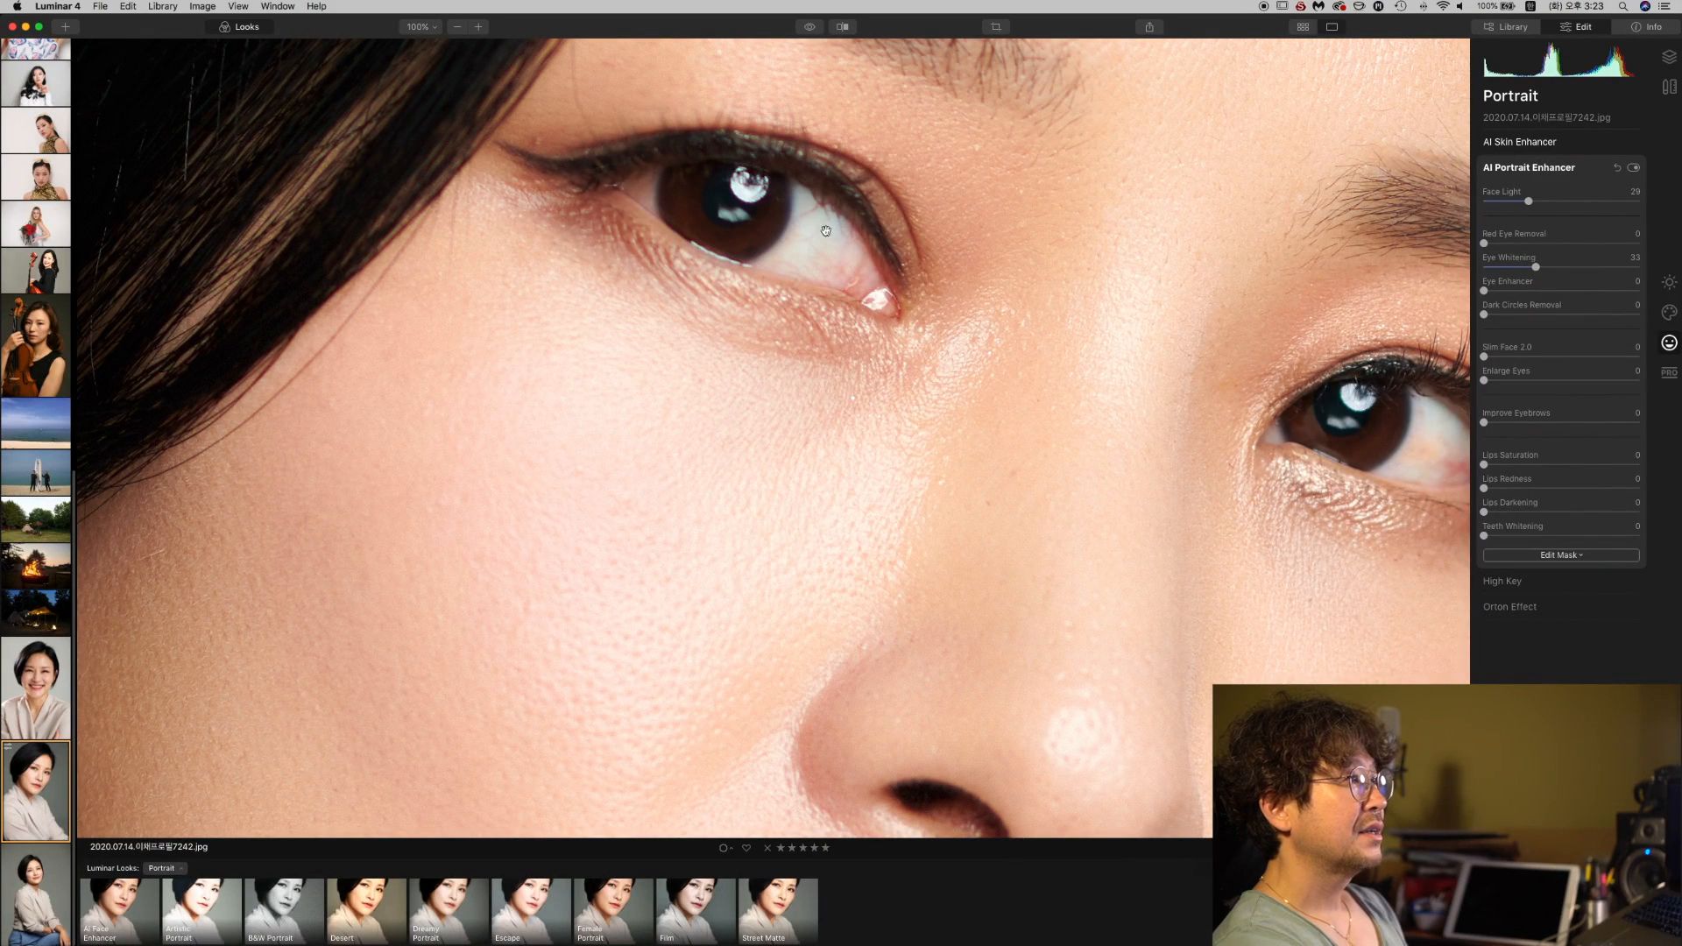
pyautogui.click(1185, 237)
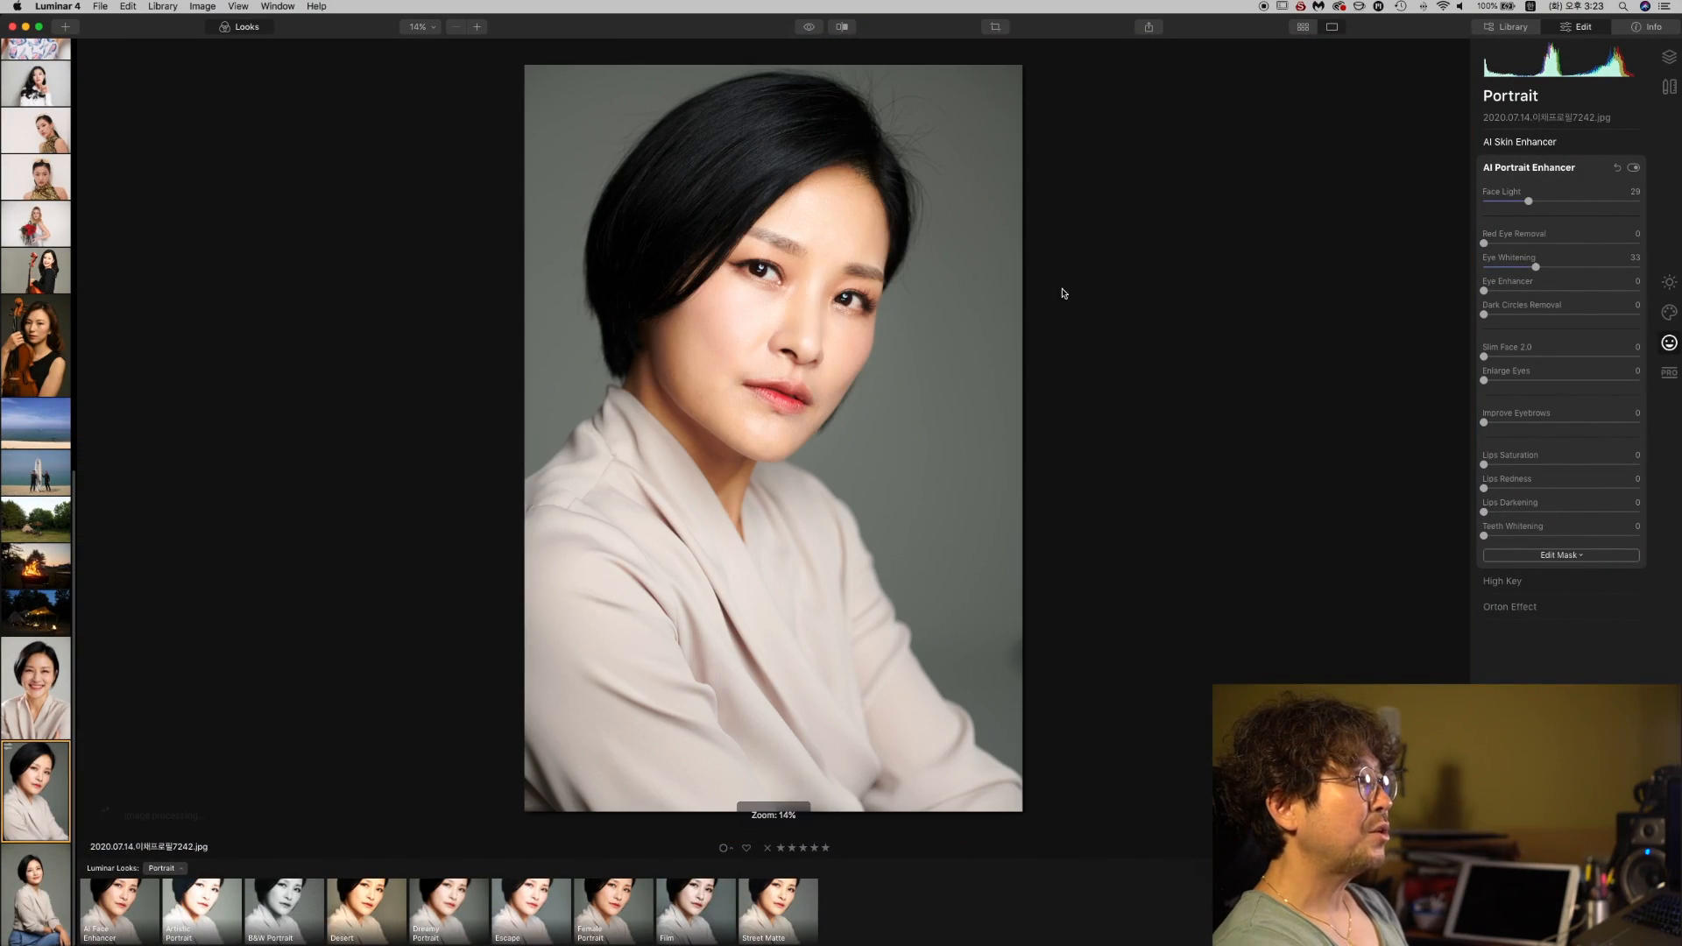
# Set Eye Enhancer to 31 and compare the eyes before and after at close range.
pyautogui.click(728, 256)
pyautogui.moveTo(729, 257); pyautogui.dragTo(970, 487)
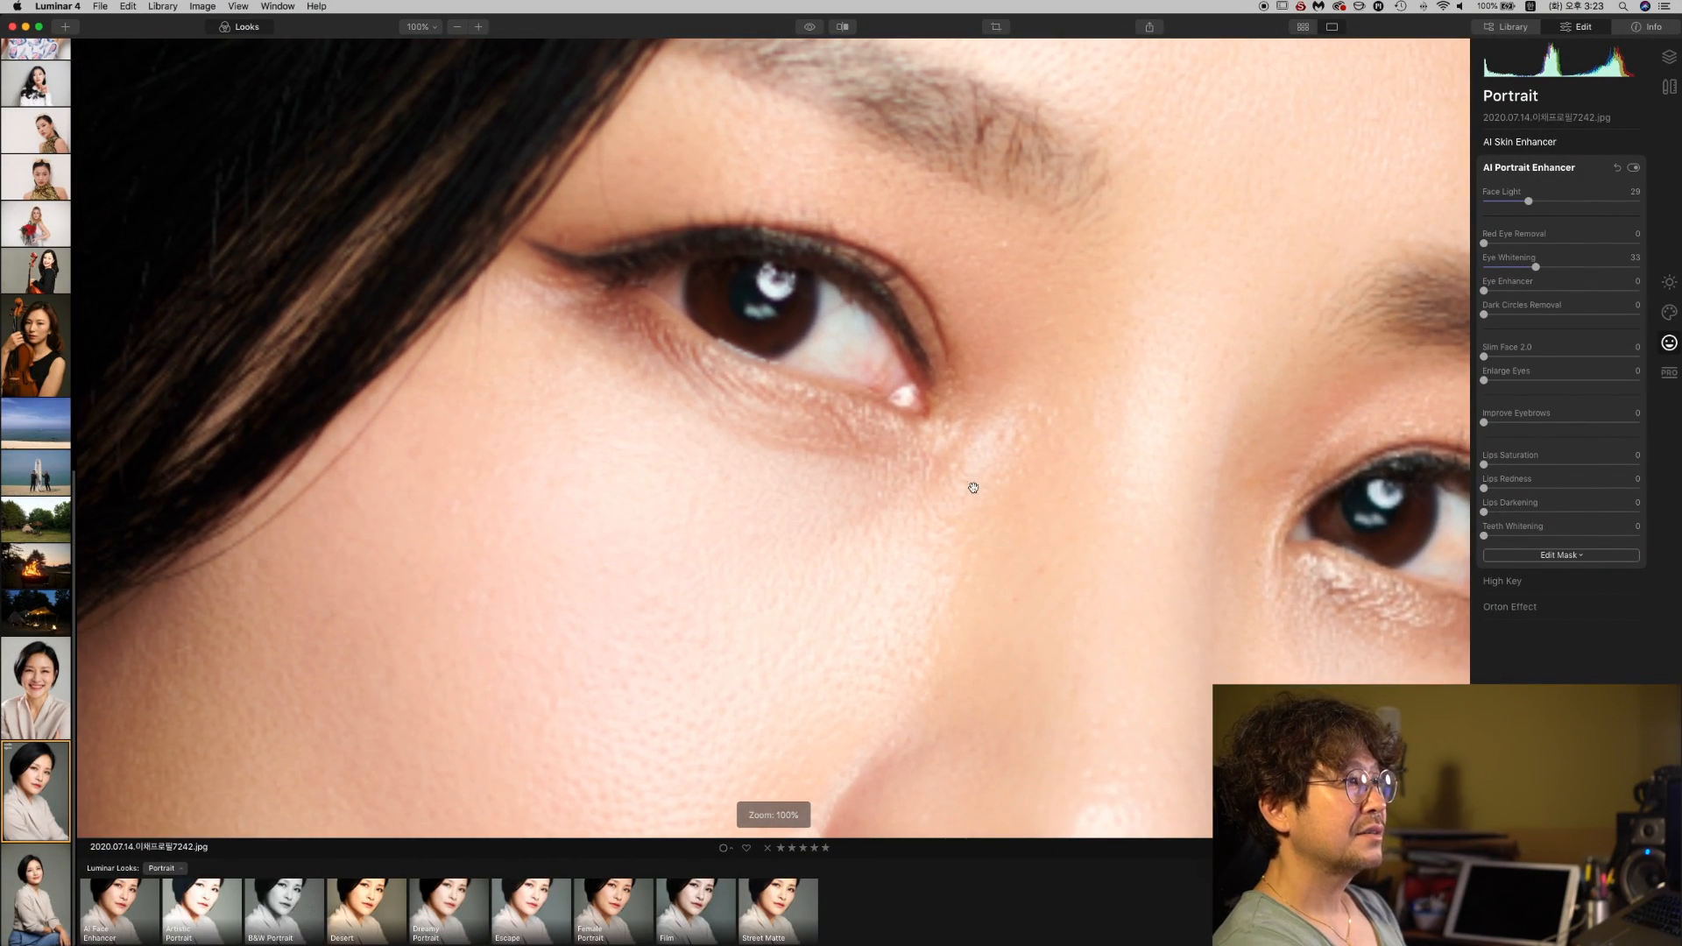
pyautogui.click(1532, 291)
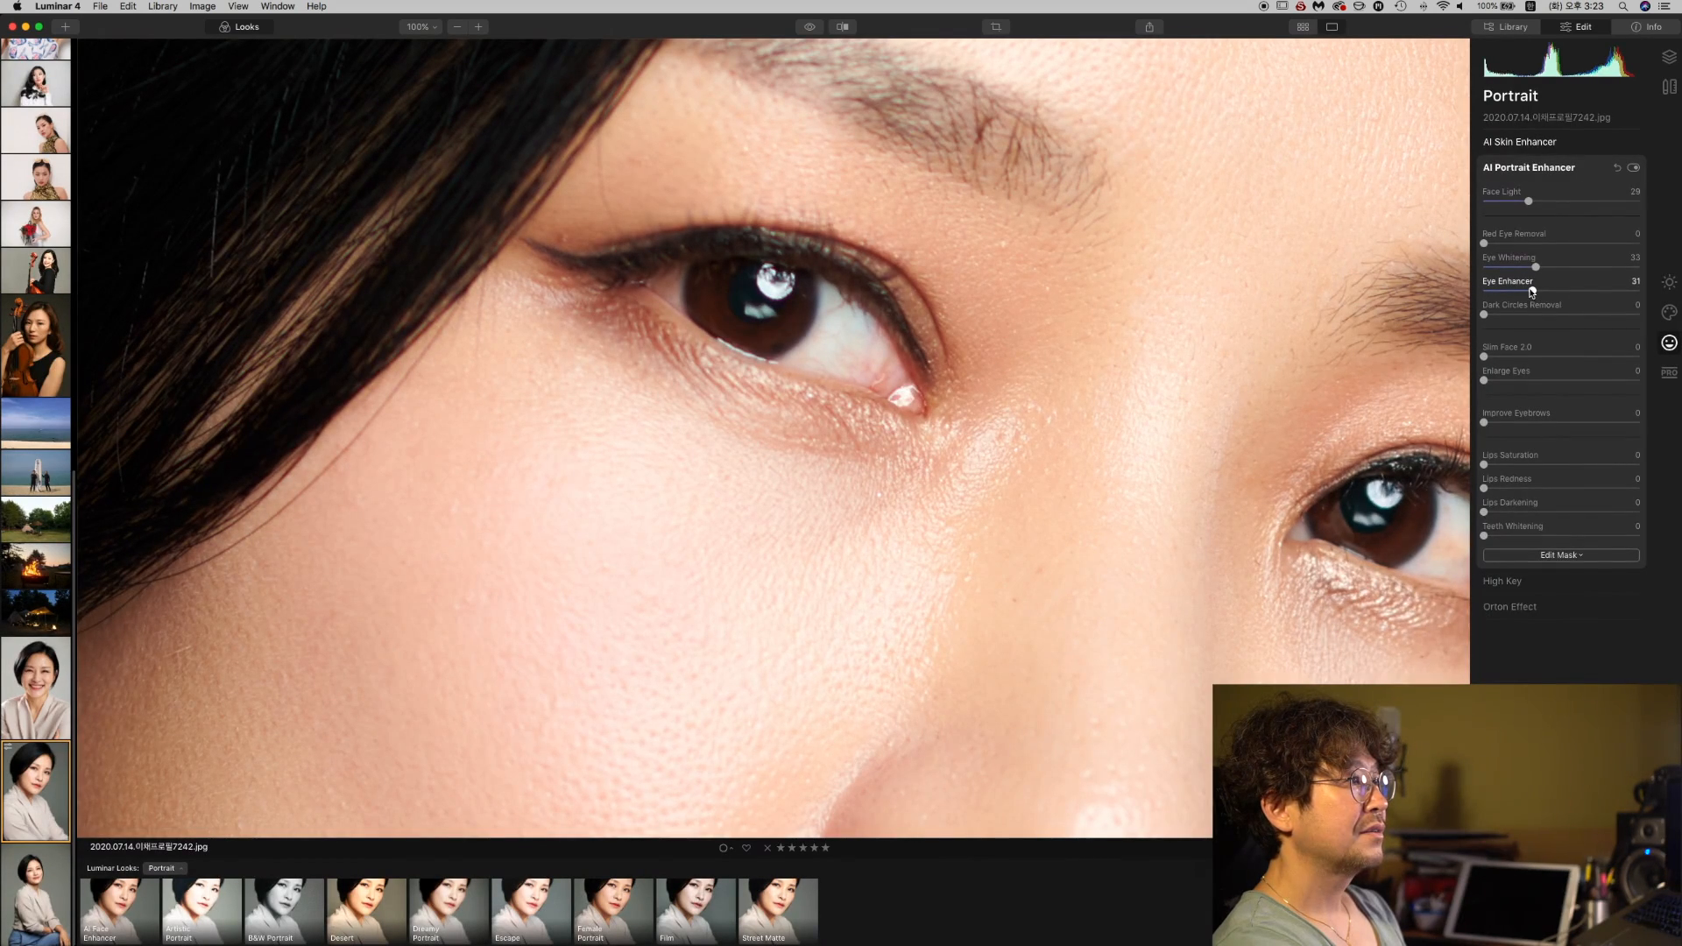
pyautogui.click(810, 27)
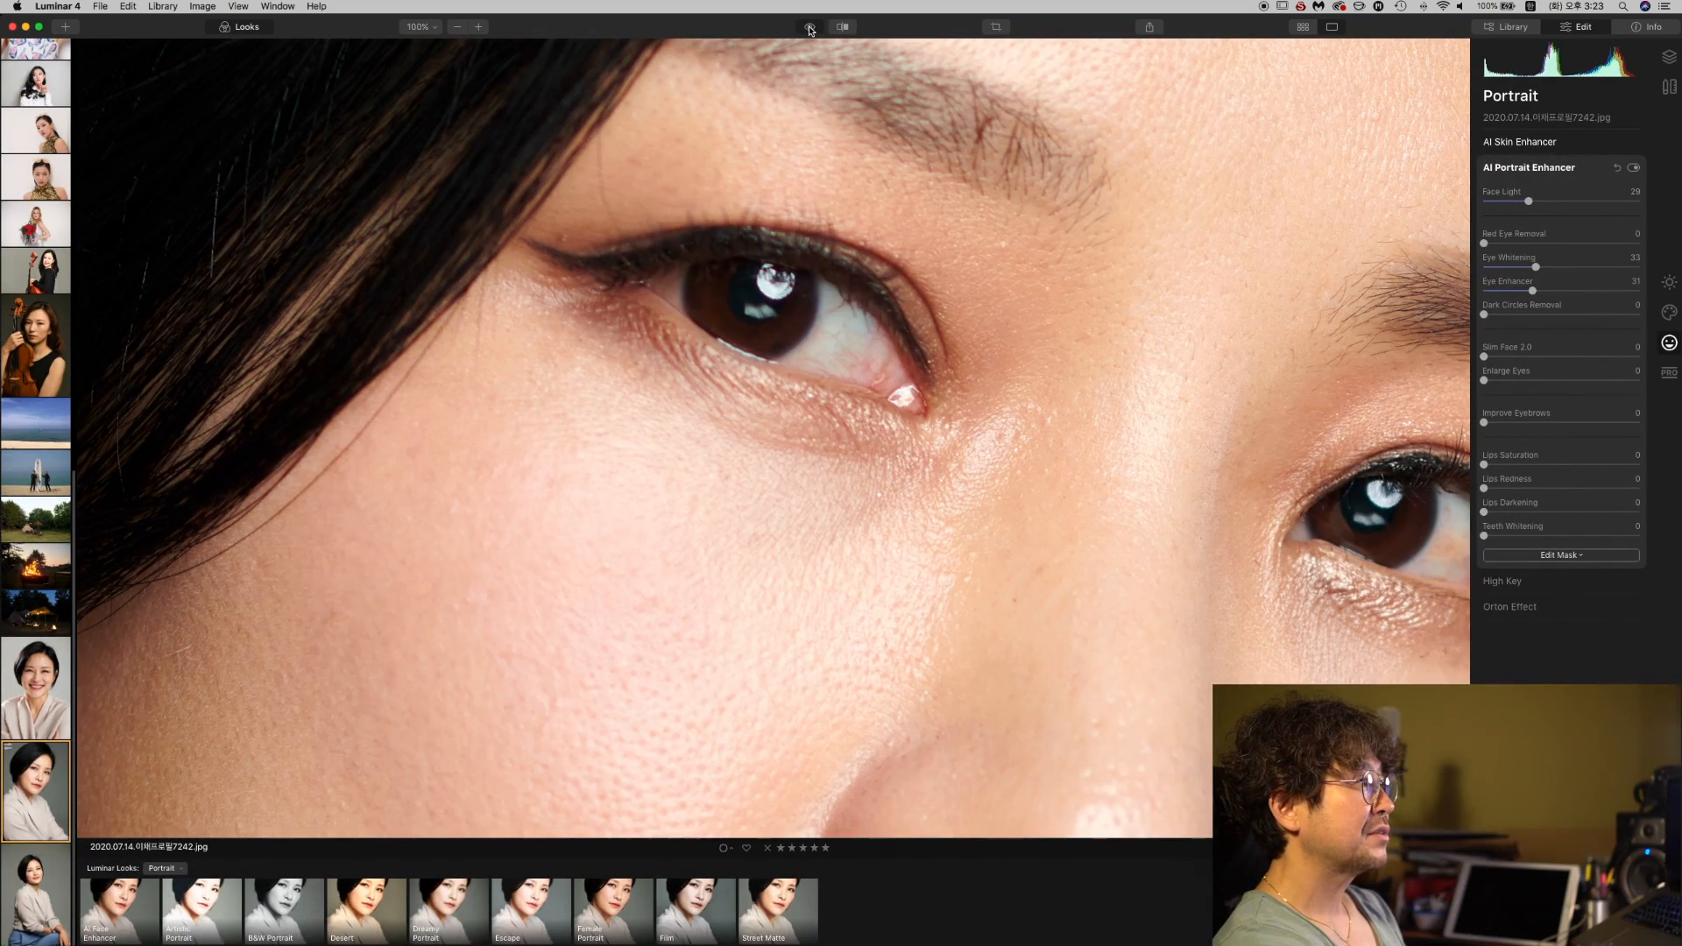
pyautogui.click(809, 27)
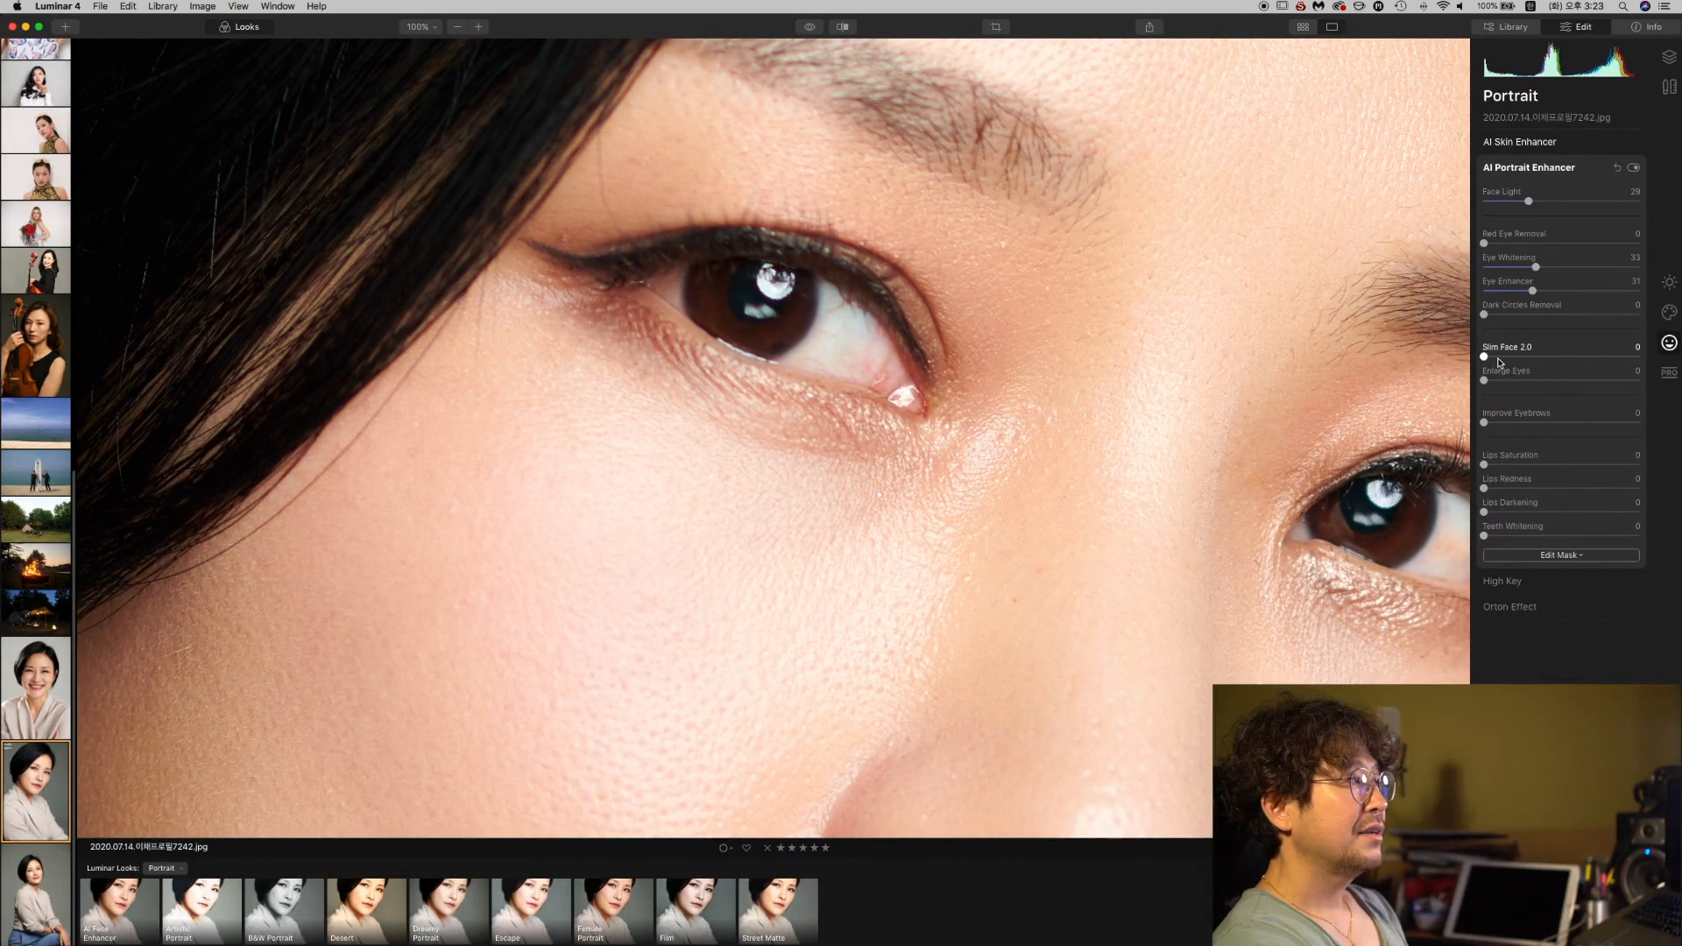
pyautogui.doubleClick(1159, 350)
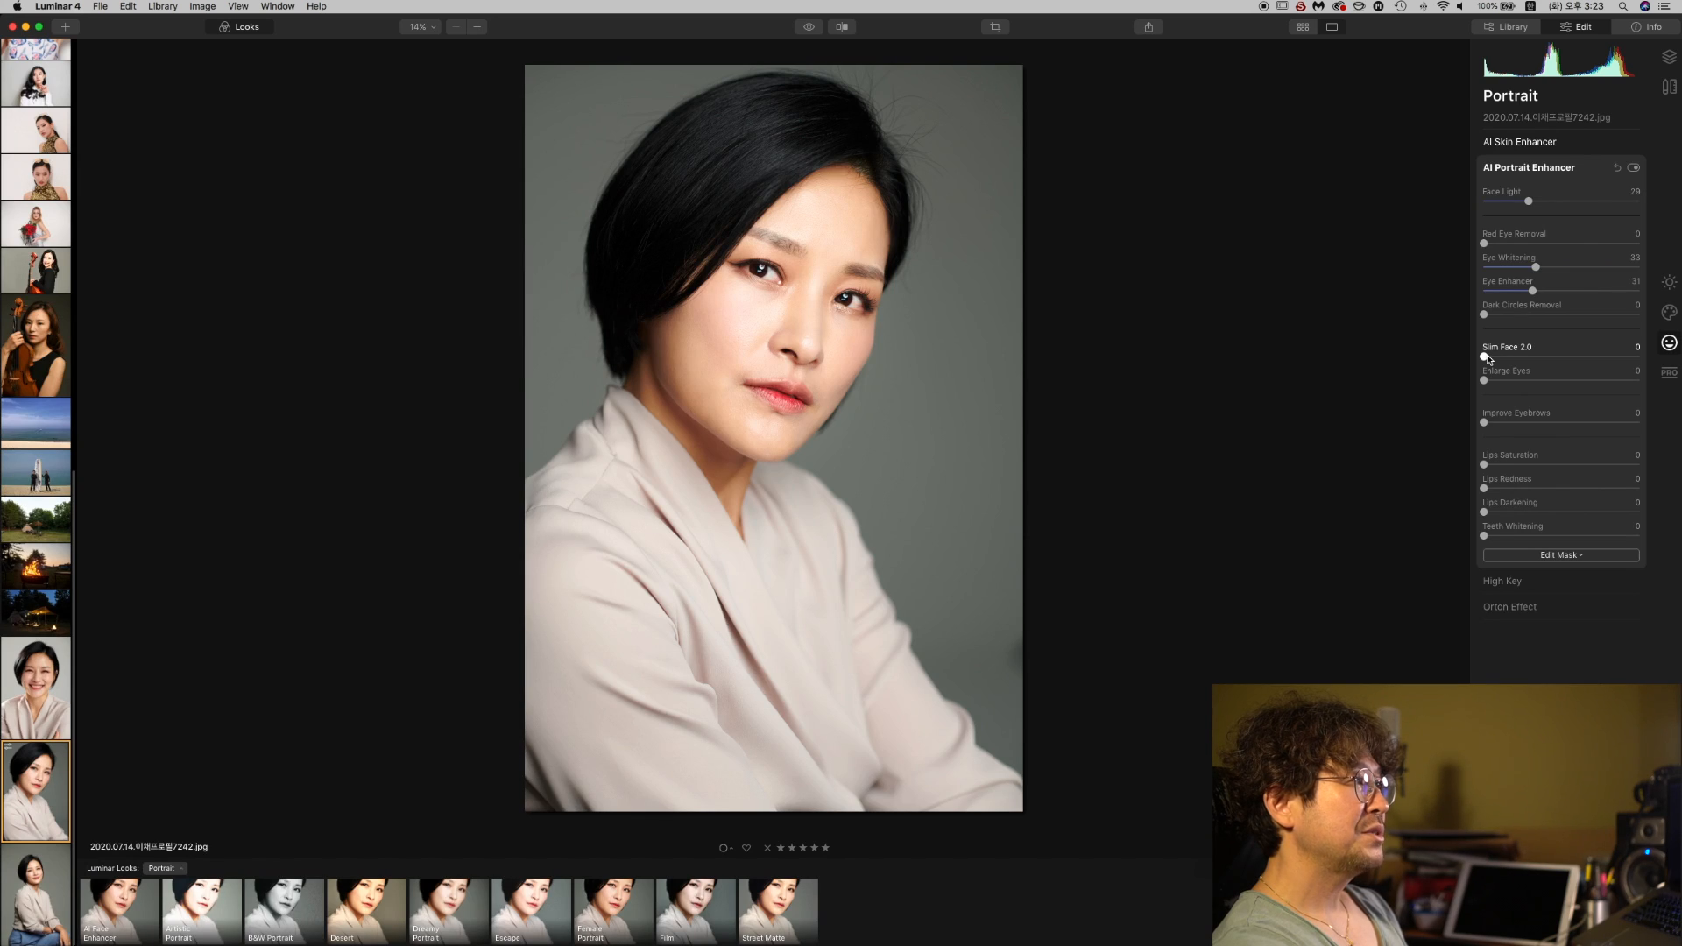
# Set Slim Face 2.0 to 24 and Enlarge Eyes to 14 for the portrait.
pyautogui.moveTo(1490, 357); pyautogui.dragTo(1512, 359)
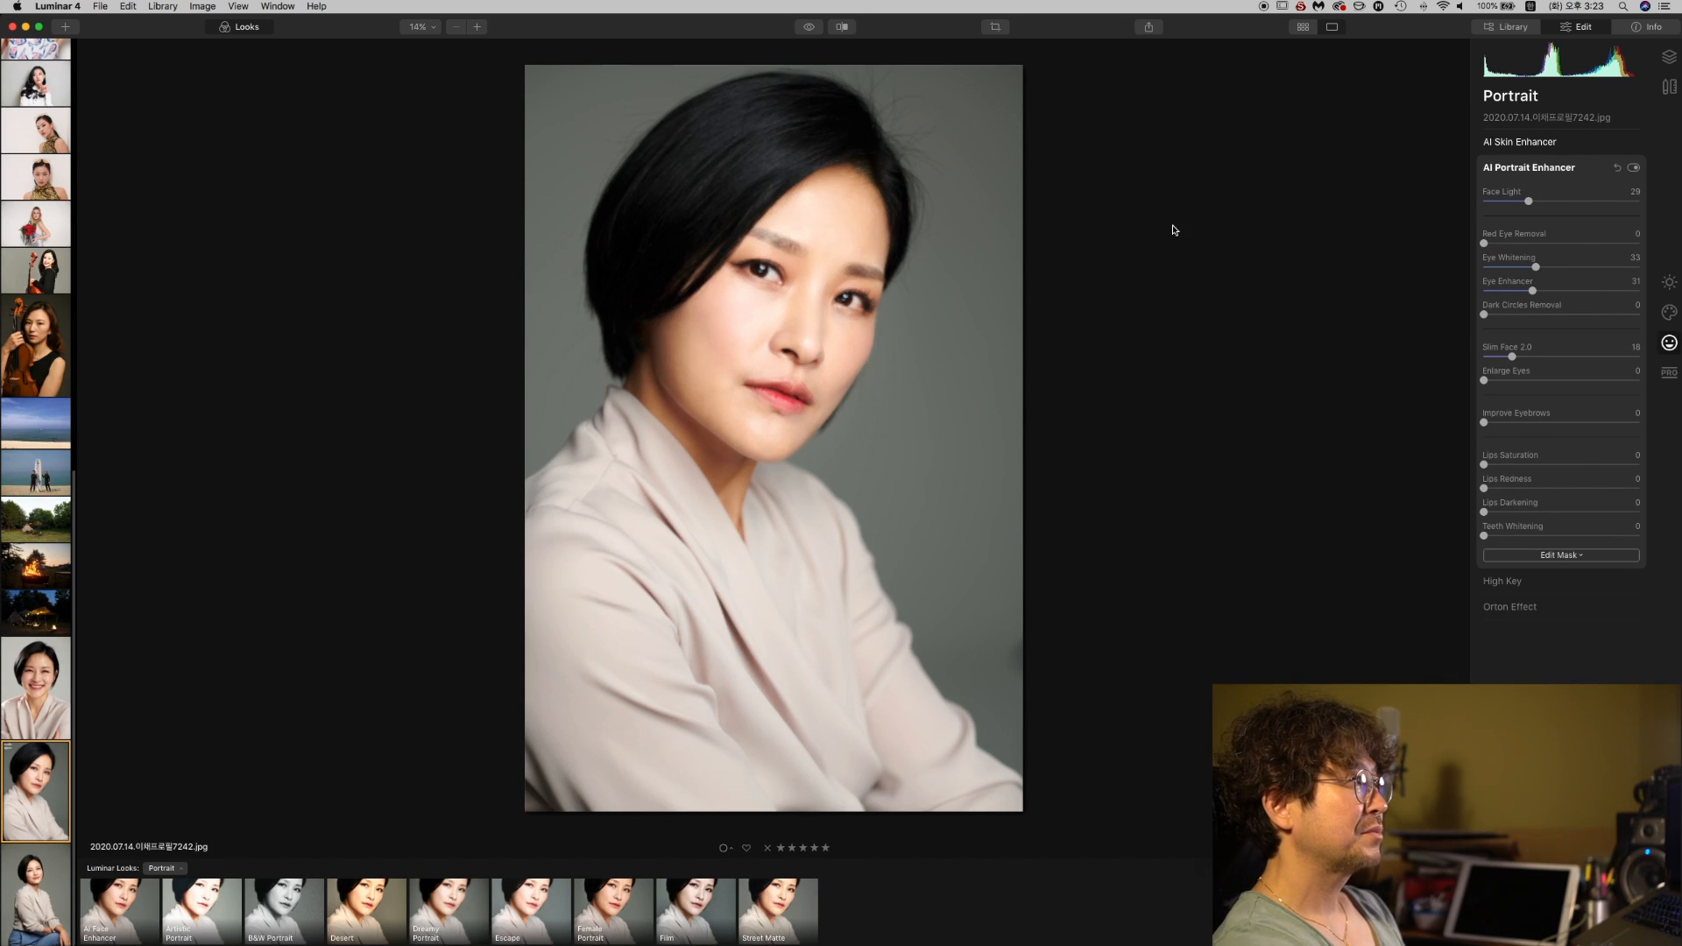
pyautogui.click(808, 28)
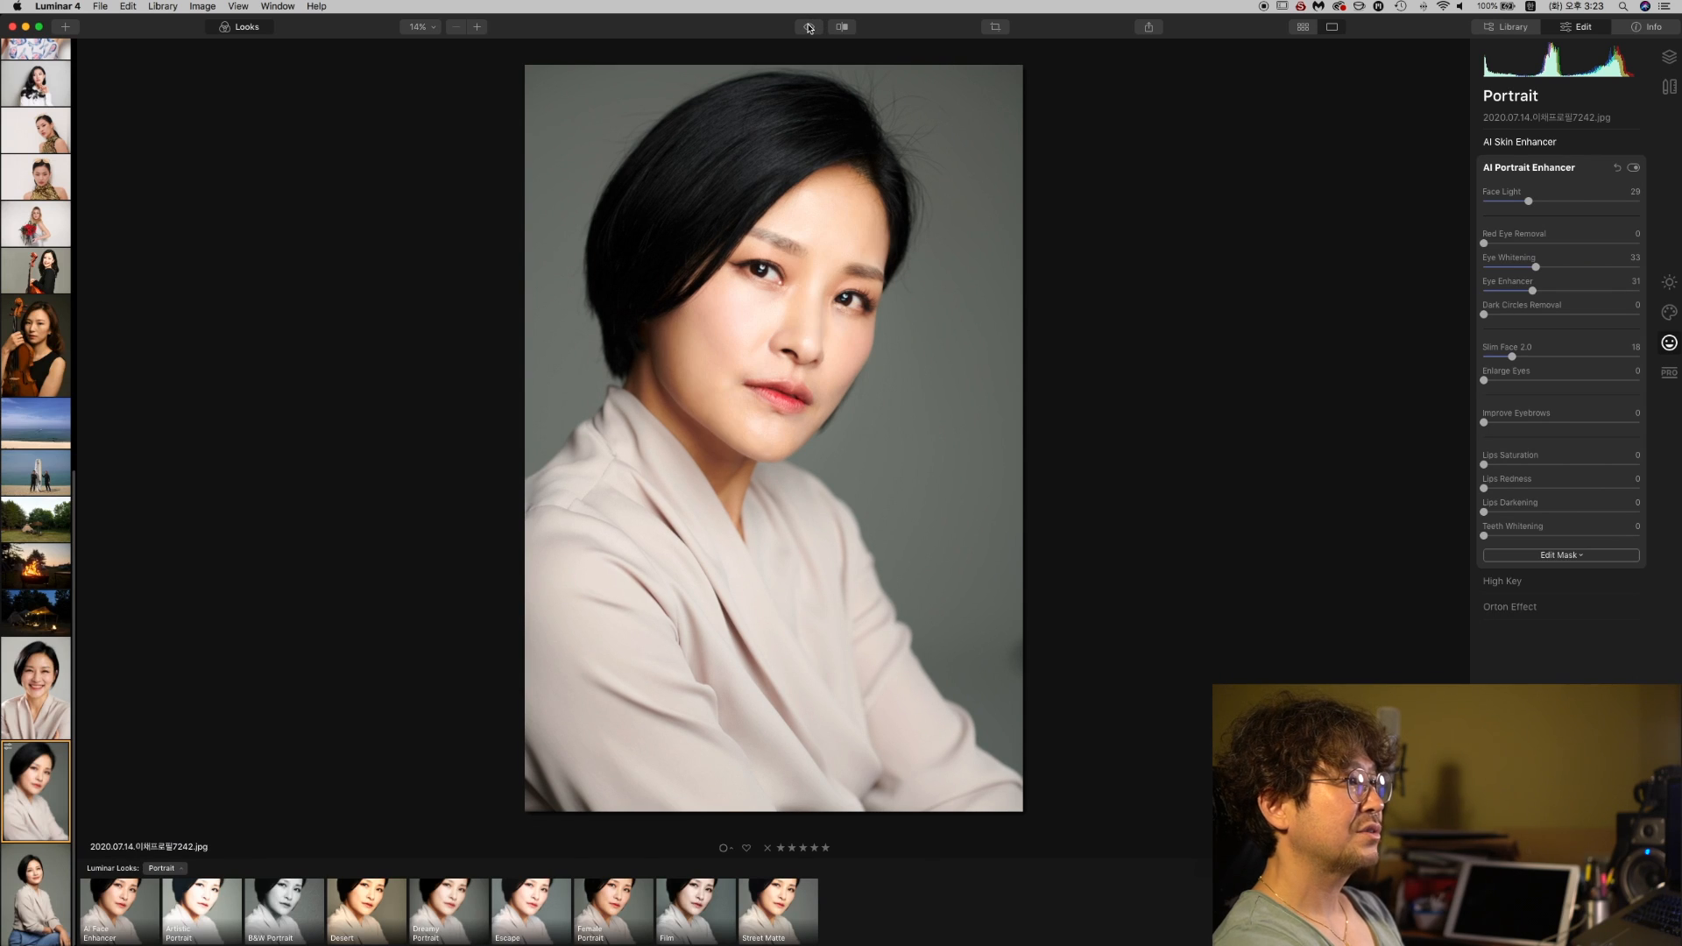
pyautogui.moveTo(1523, 358); pyautogui.dragTo(1521, 360)
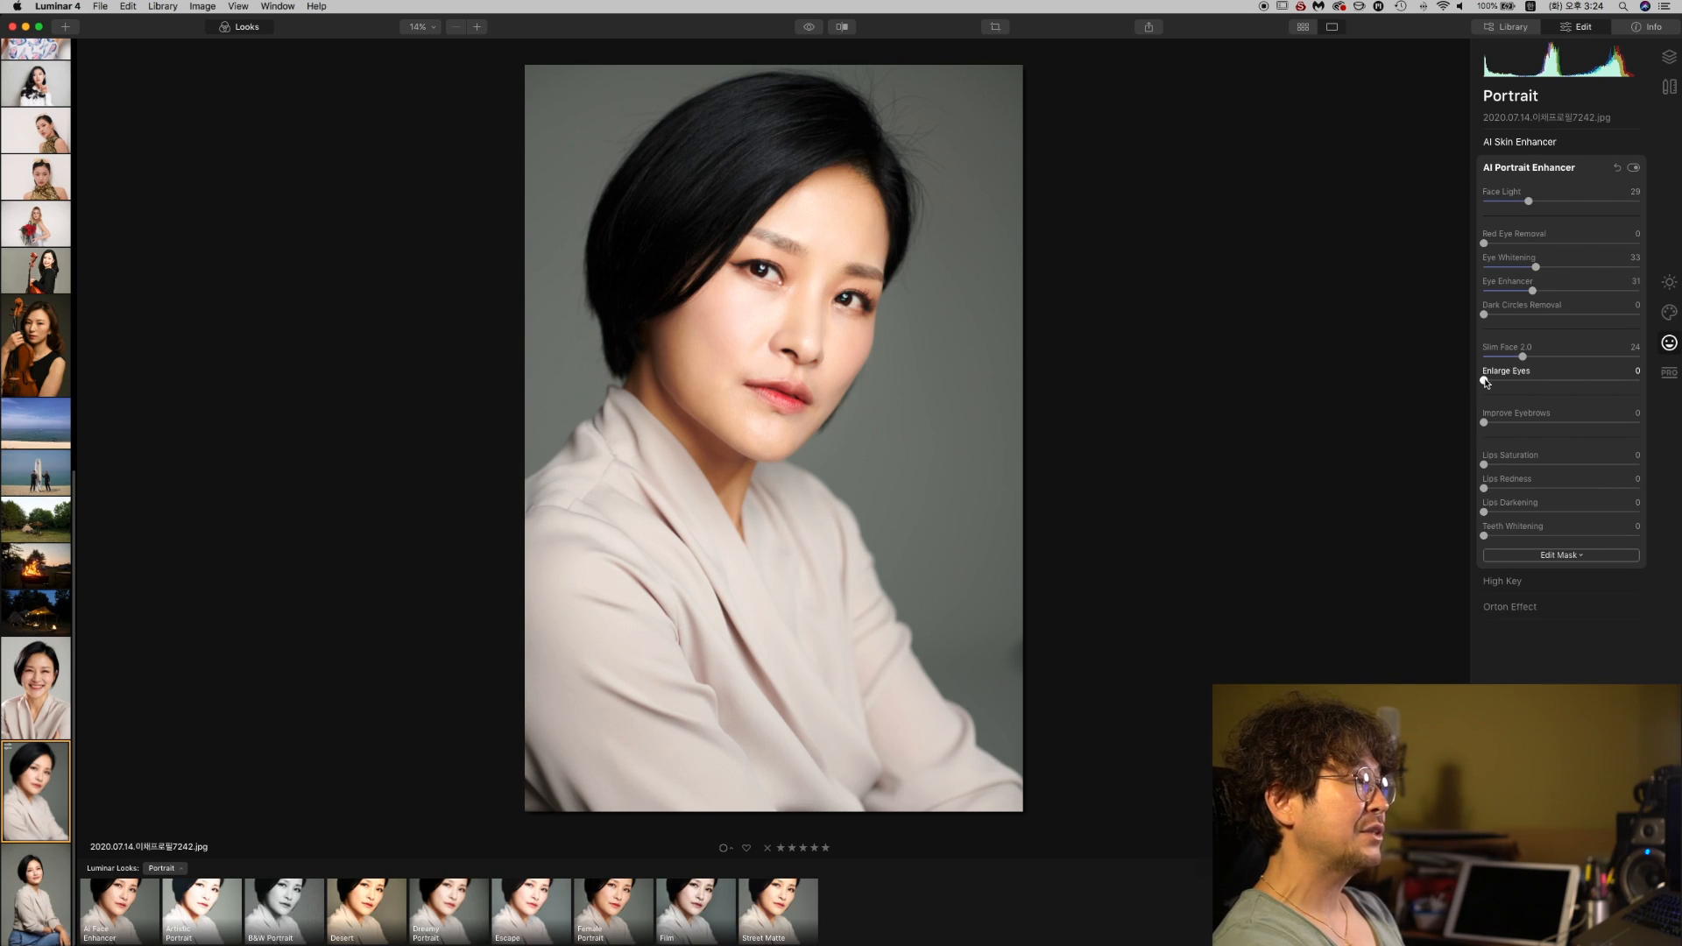
pyautogui.moveTo(1485, 382); pyautogui.dragTo(1510, 383)
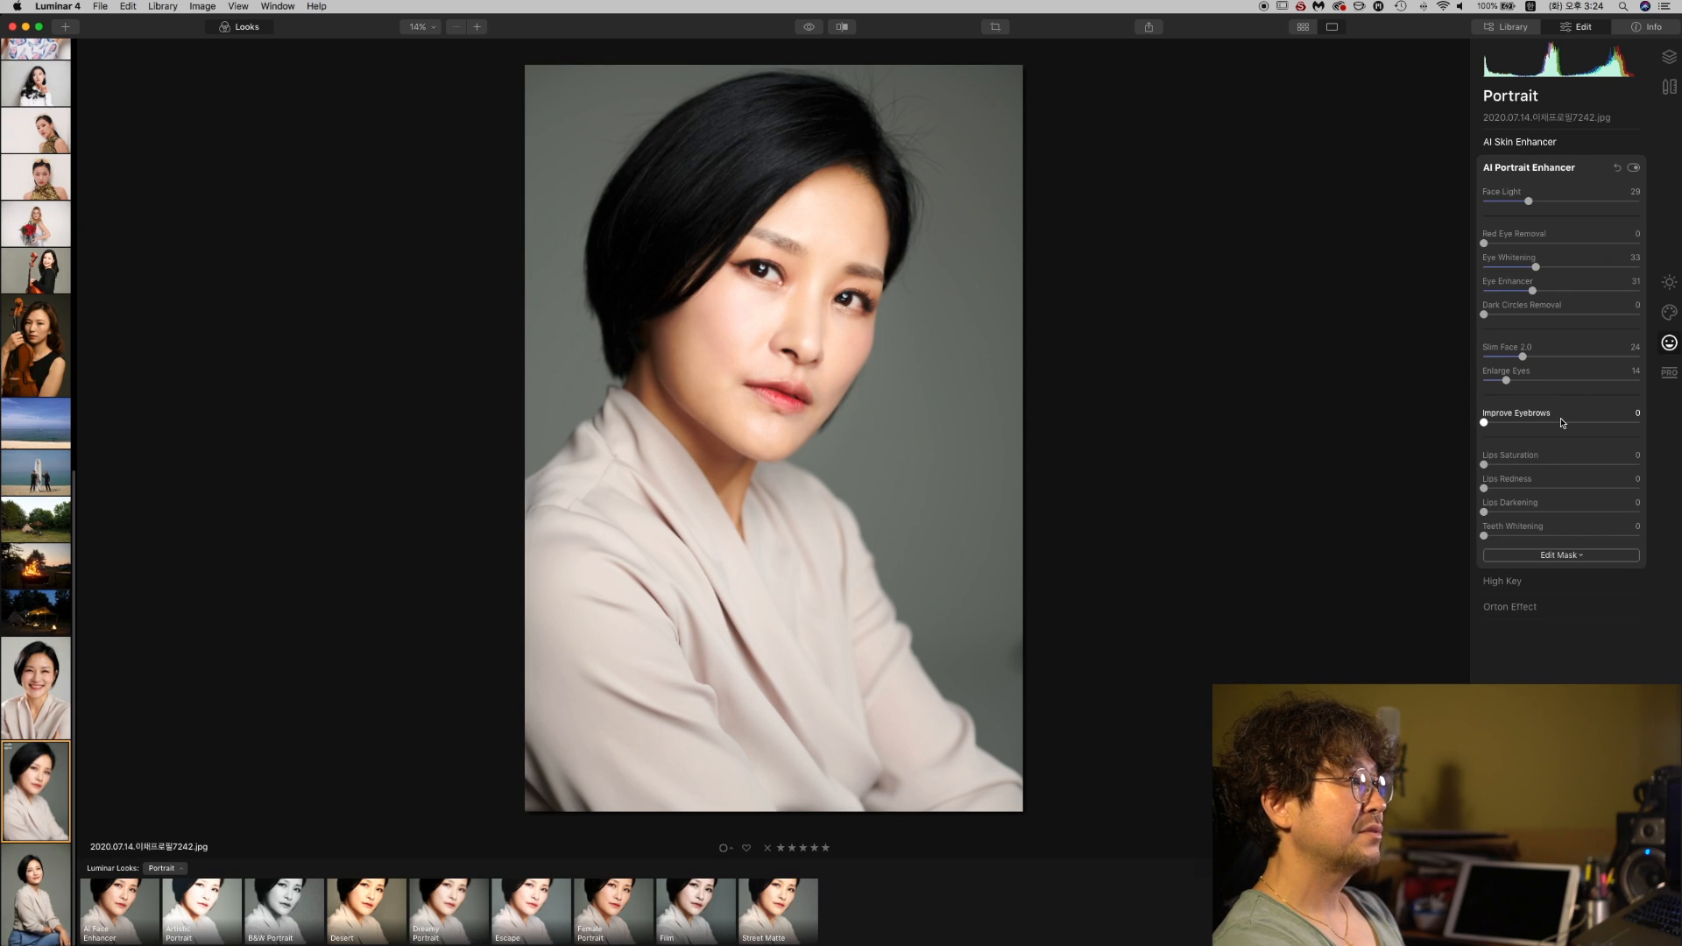
# Set Improve Eyebrows to 31 and compare the eyebrows with the original.
pyautogui.click(770, 235)
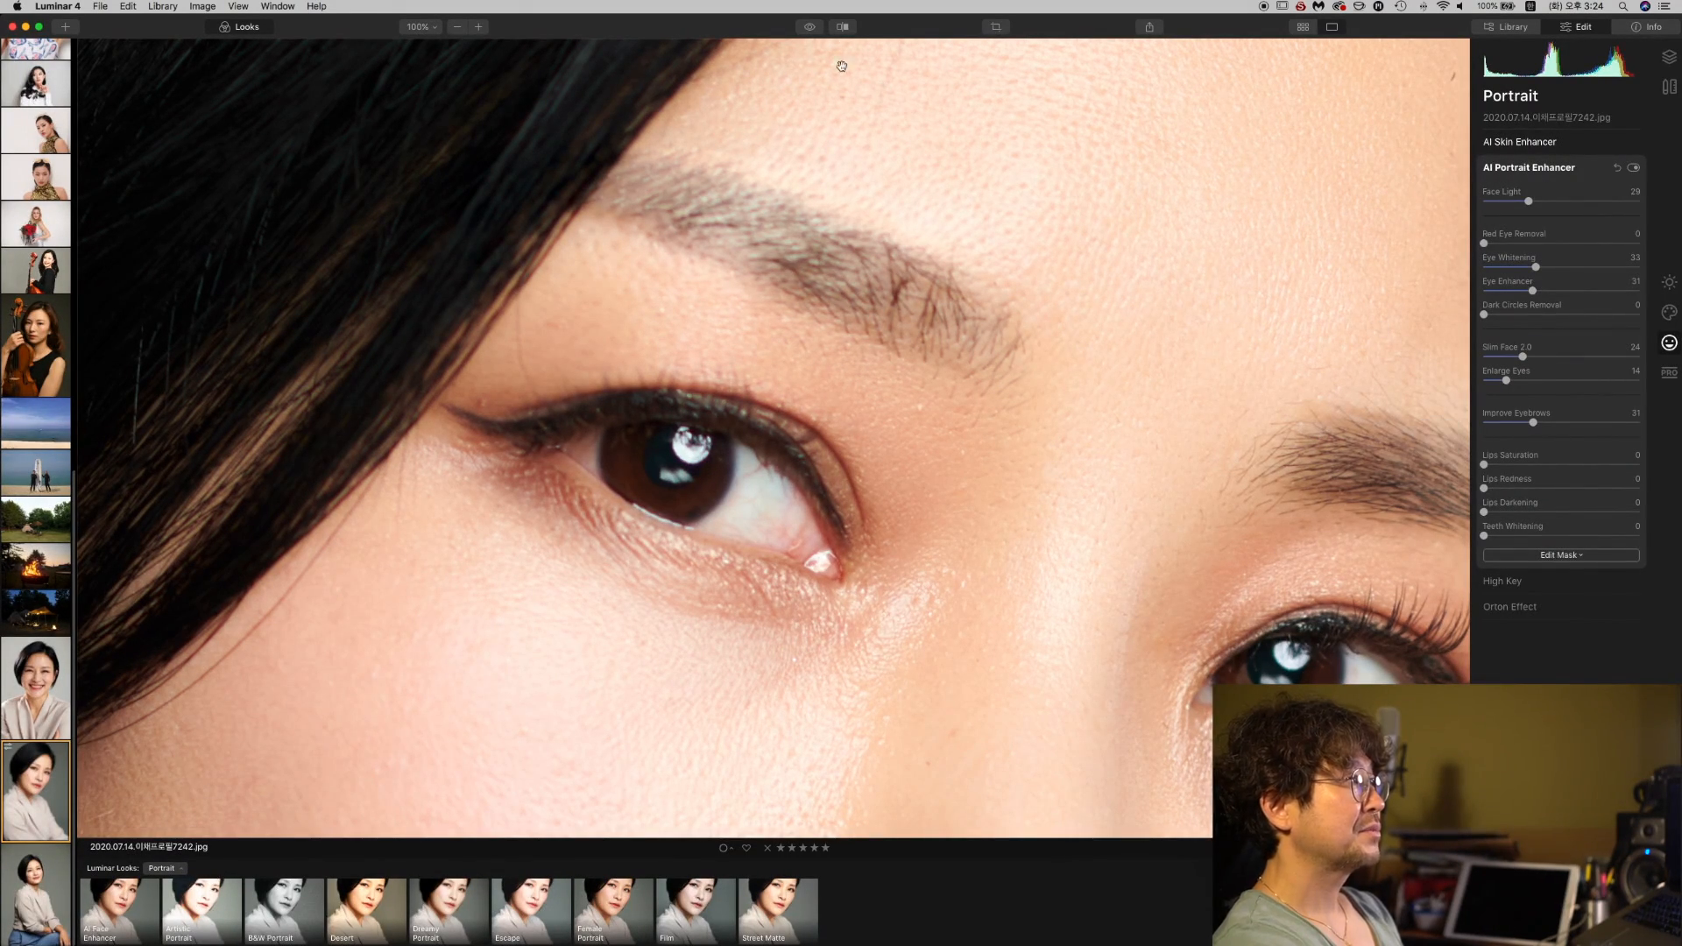
pyautogui.click(810, 28)
pyautogui.click(811, 28)
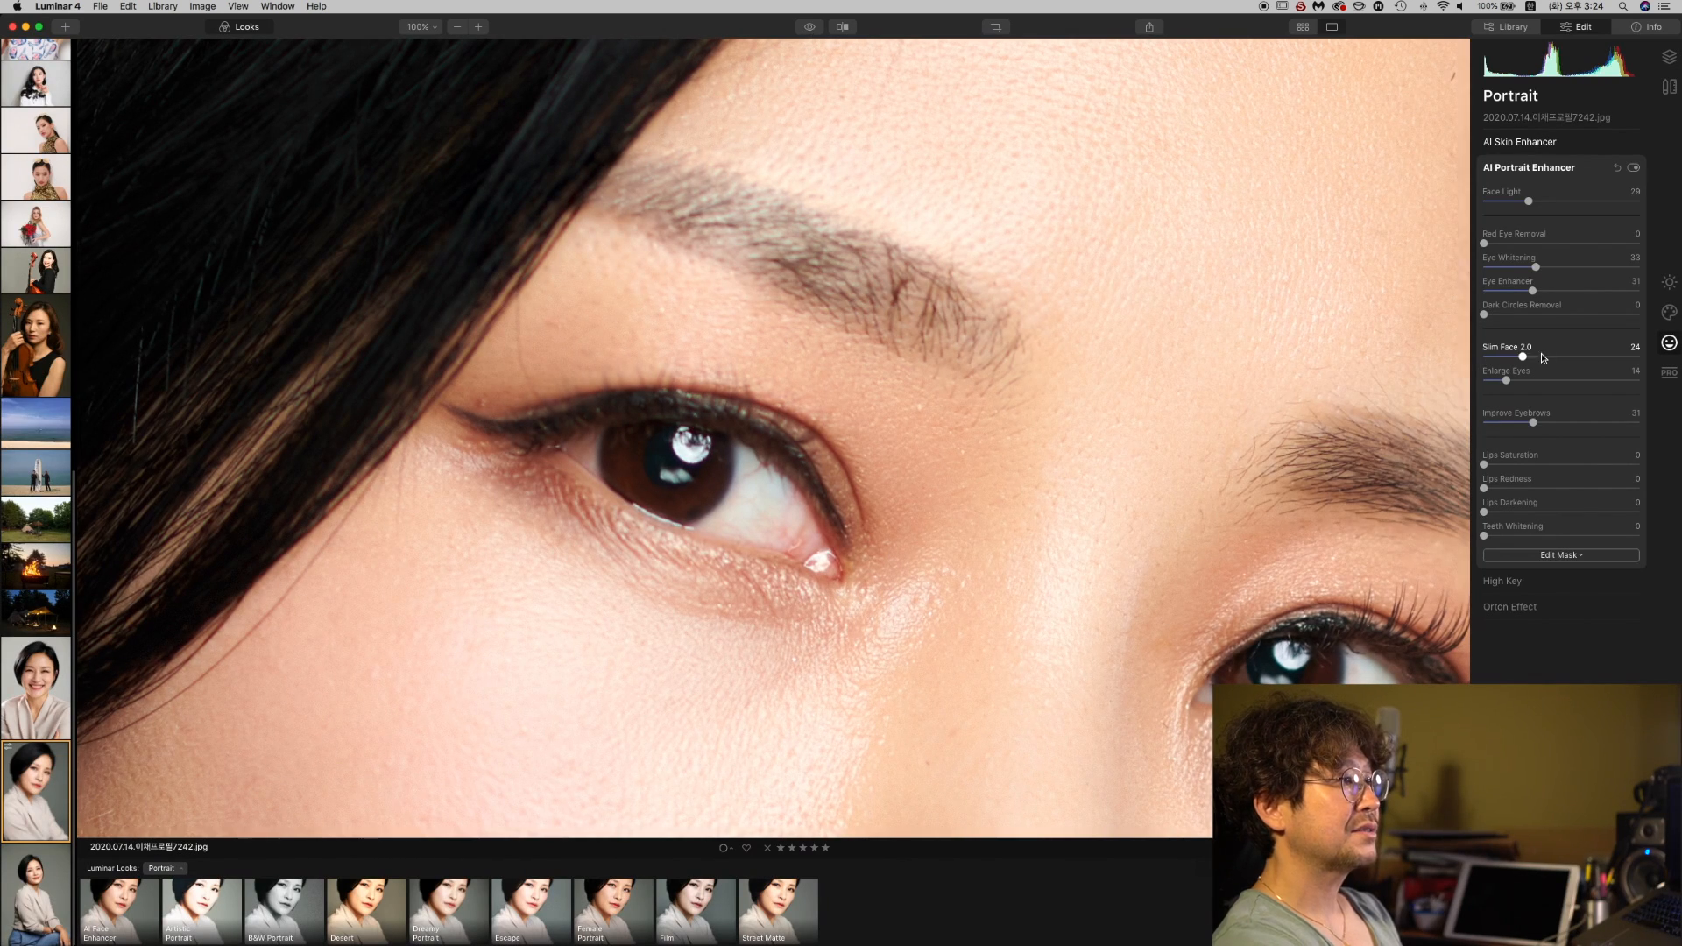
pyautogui.click(1113, 526)
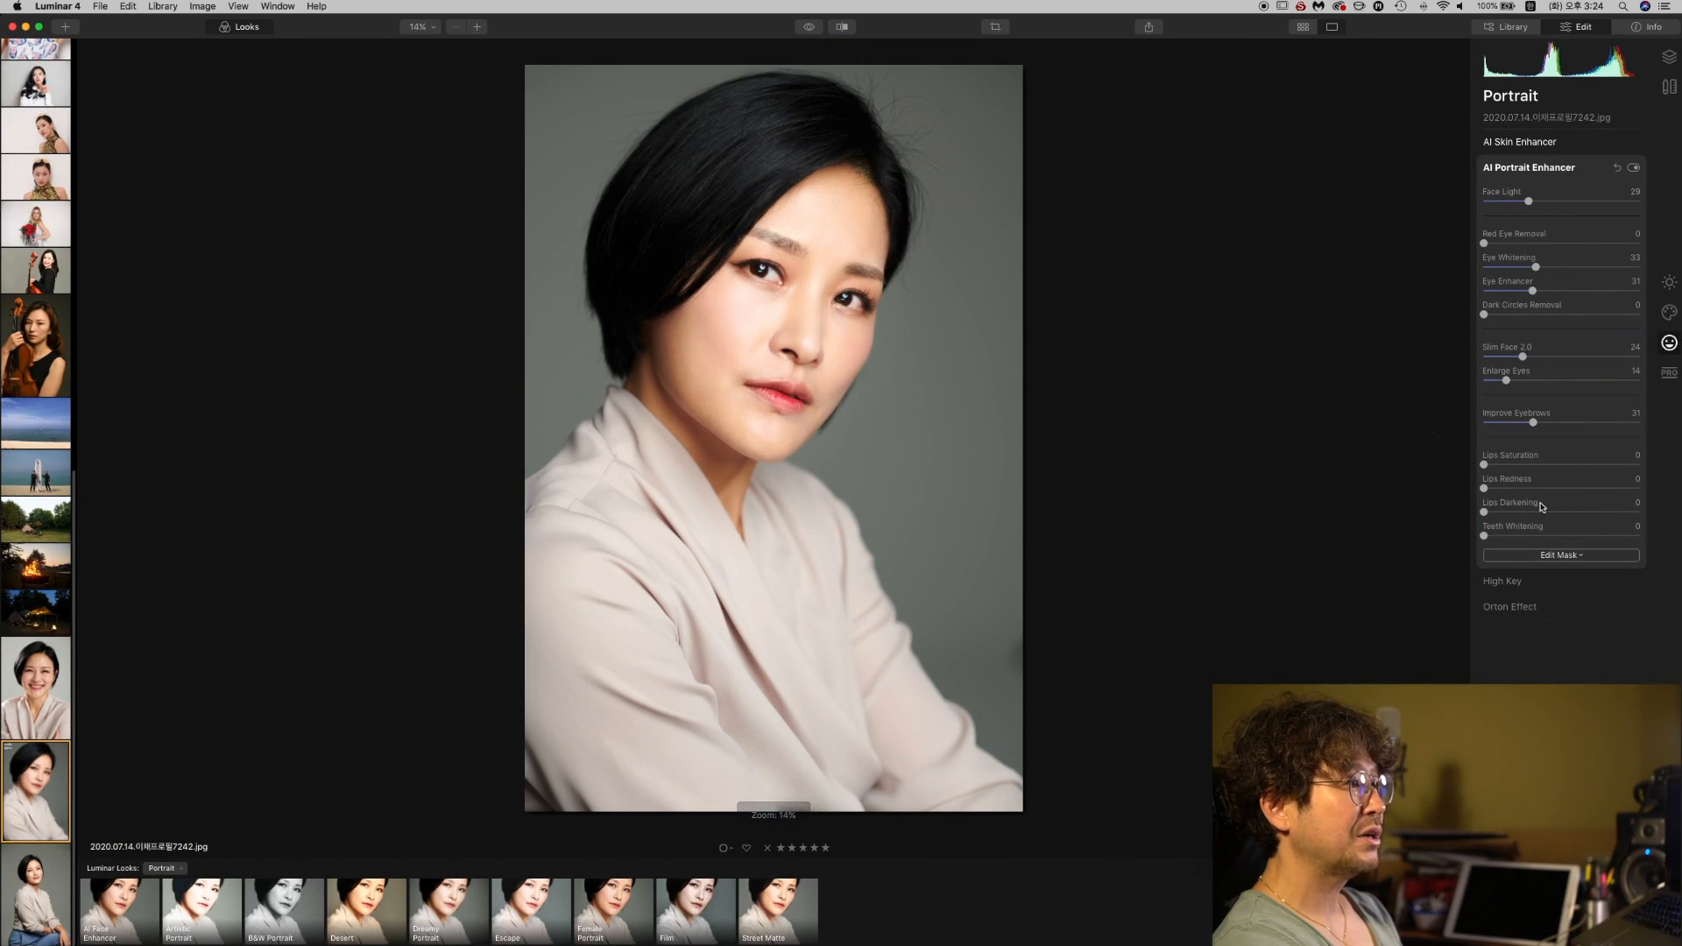
# Set Lips Saturation and Lips Darkening to 13 and compare the whole portrait in the split before/after view.
pyautogui.click(1505, 512)
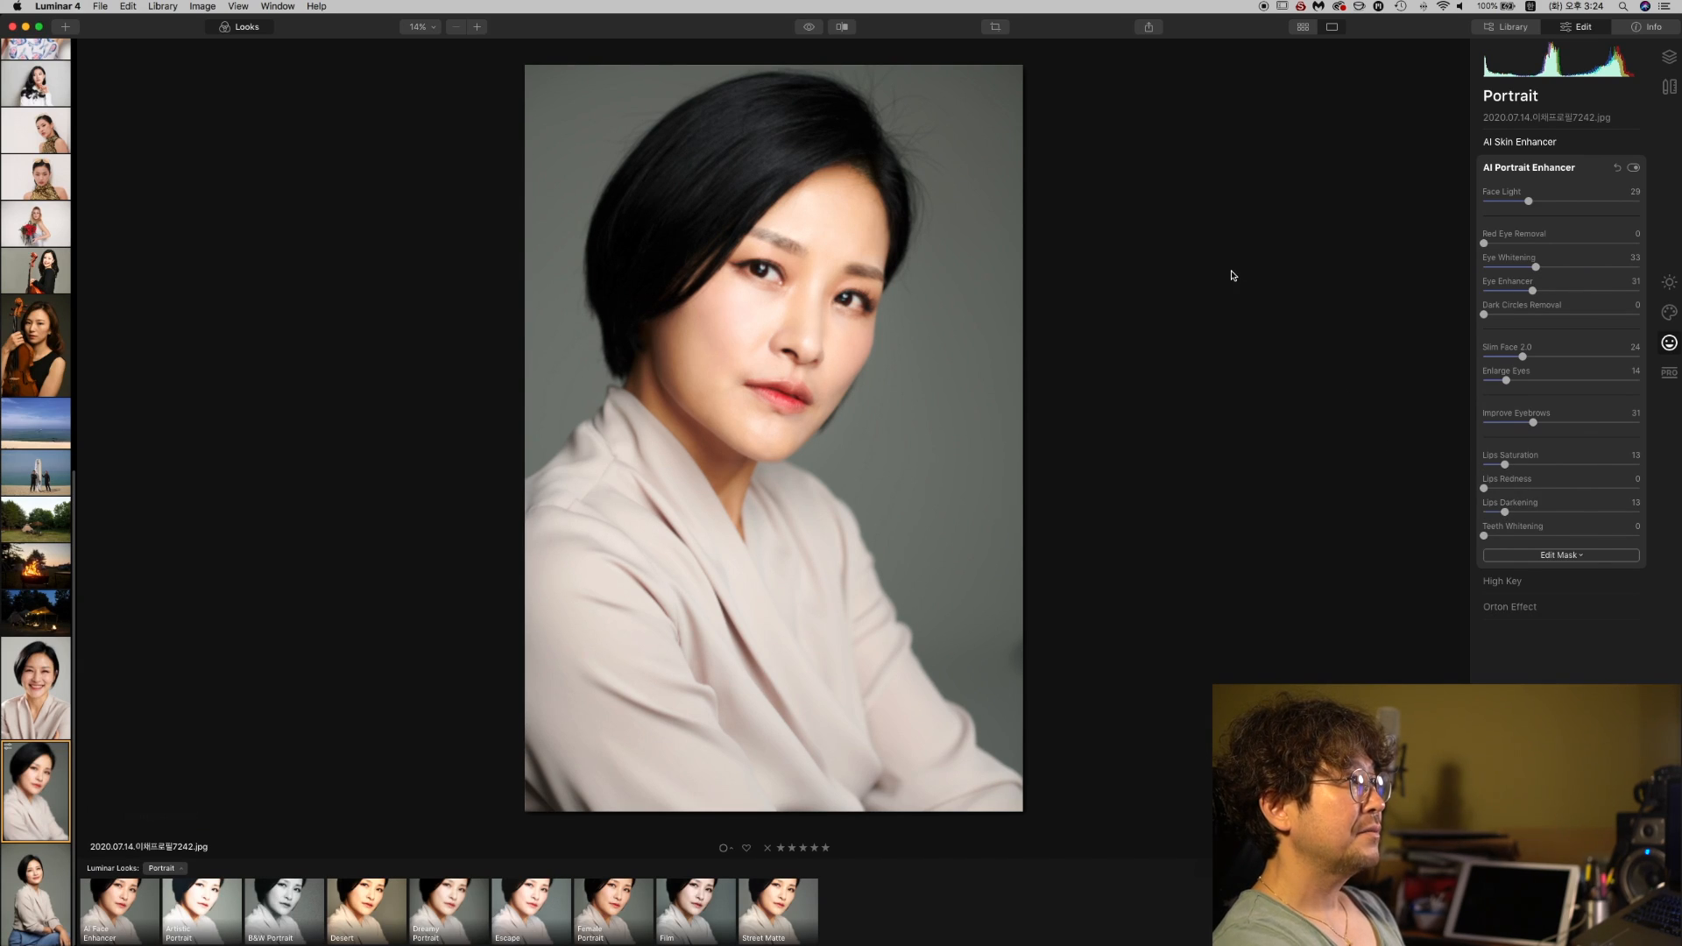
pyautogui.click(842, 28)
pyautogui.moveTo(793, 290); pyautogui.dragTo(67, 300)
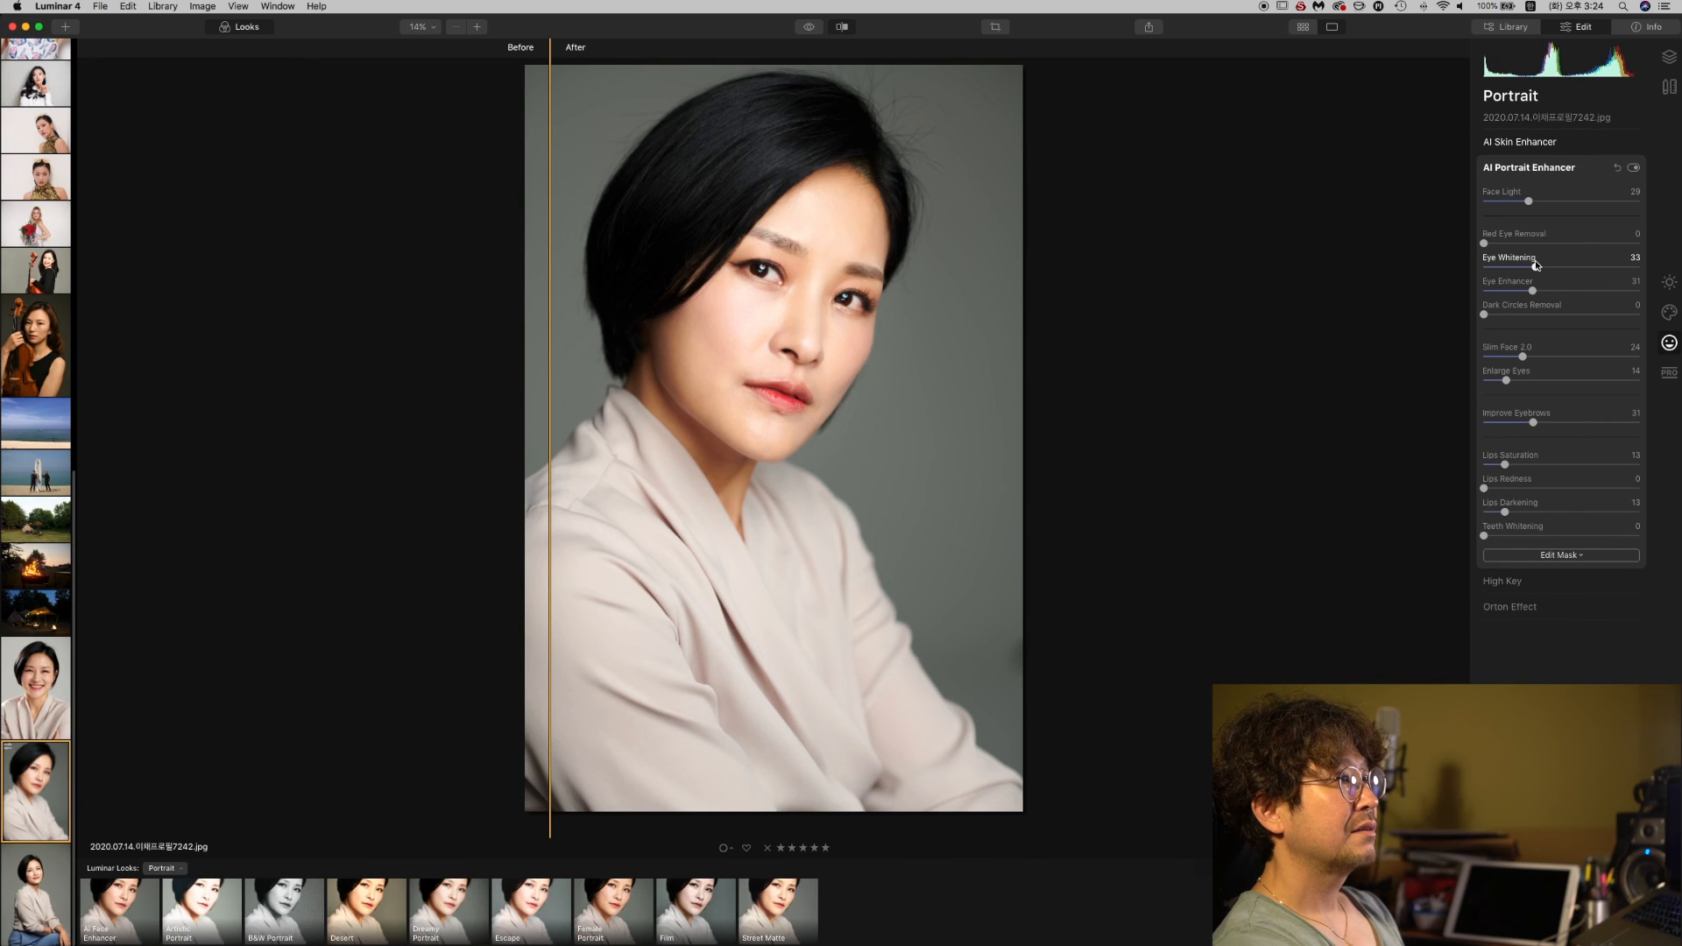
# Reduce the AI Skin Enhancer amount to 39 and sweep the before/after divider across the portrait.
pyautogui.click(1556, 143)
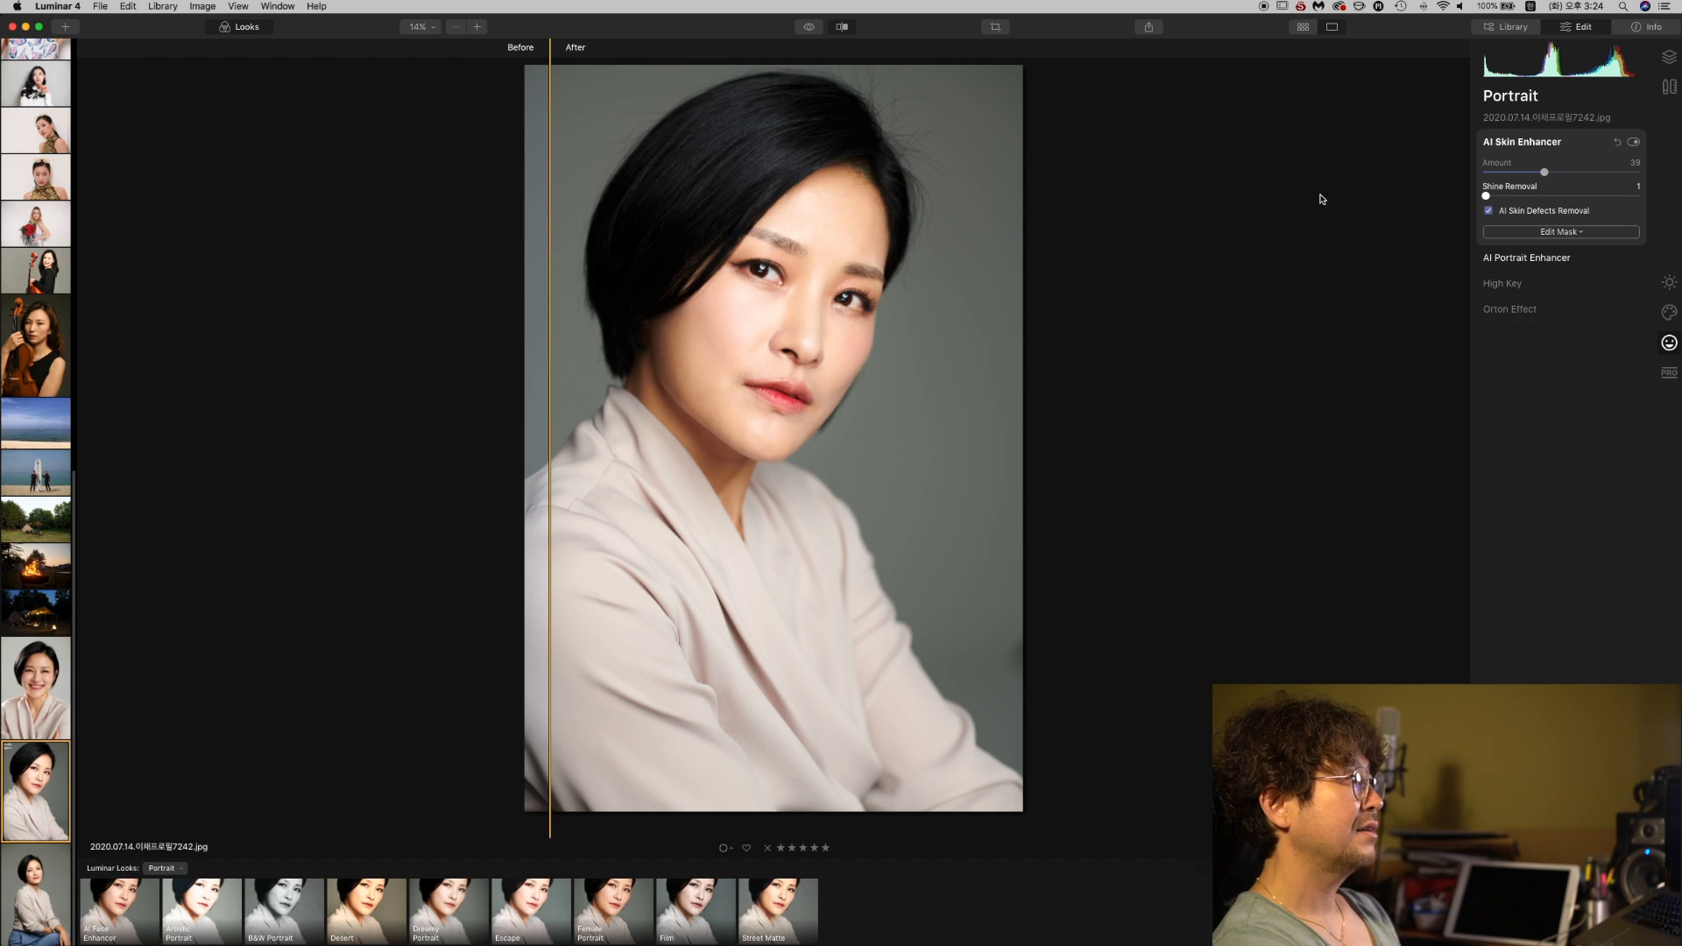
pyautogui.moveTo(551, 398); pyautogui.dragTo(1190, 399)
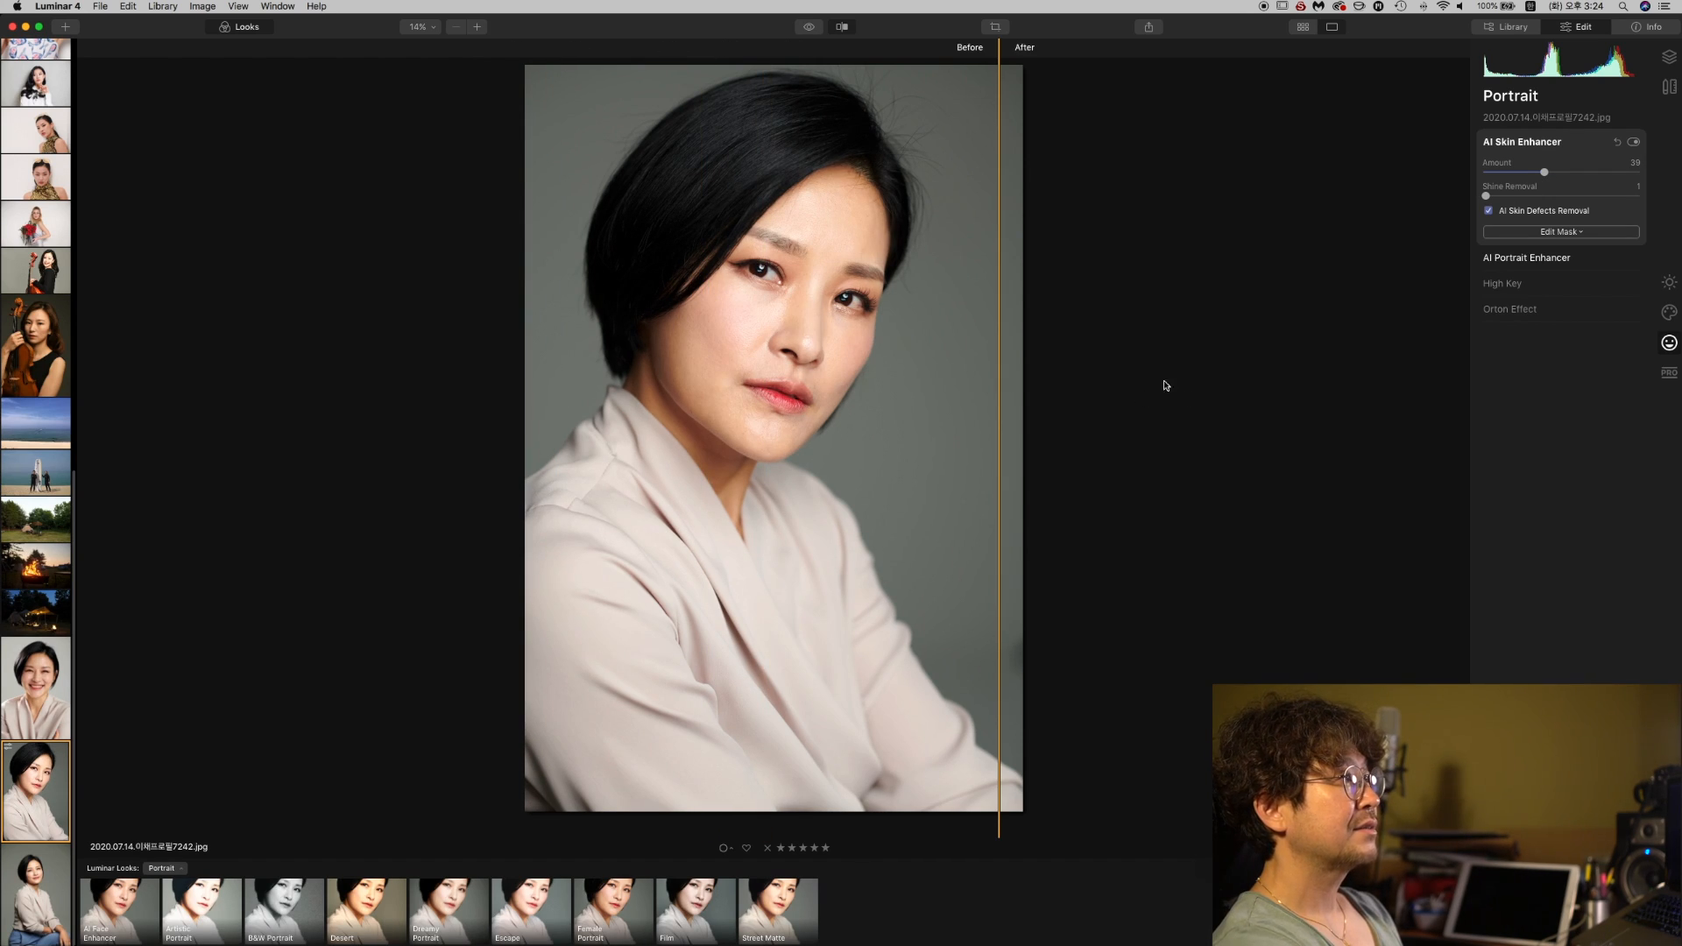
# Leave the split before/after view and set the portrait's Light Temperature to -7 and Exposure to 0.11.
pyautogui.click(842, 28)
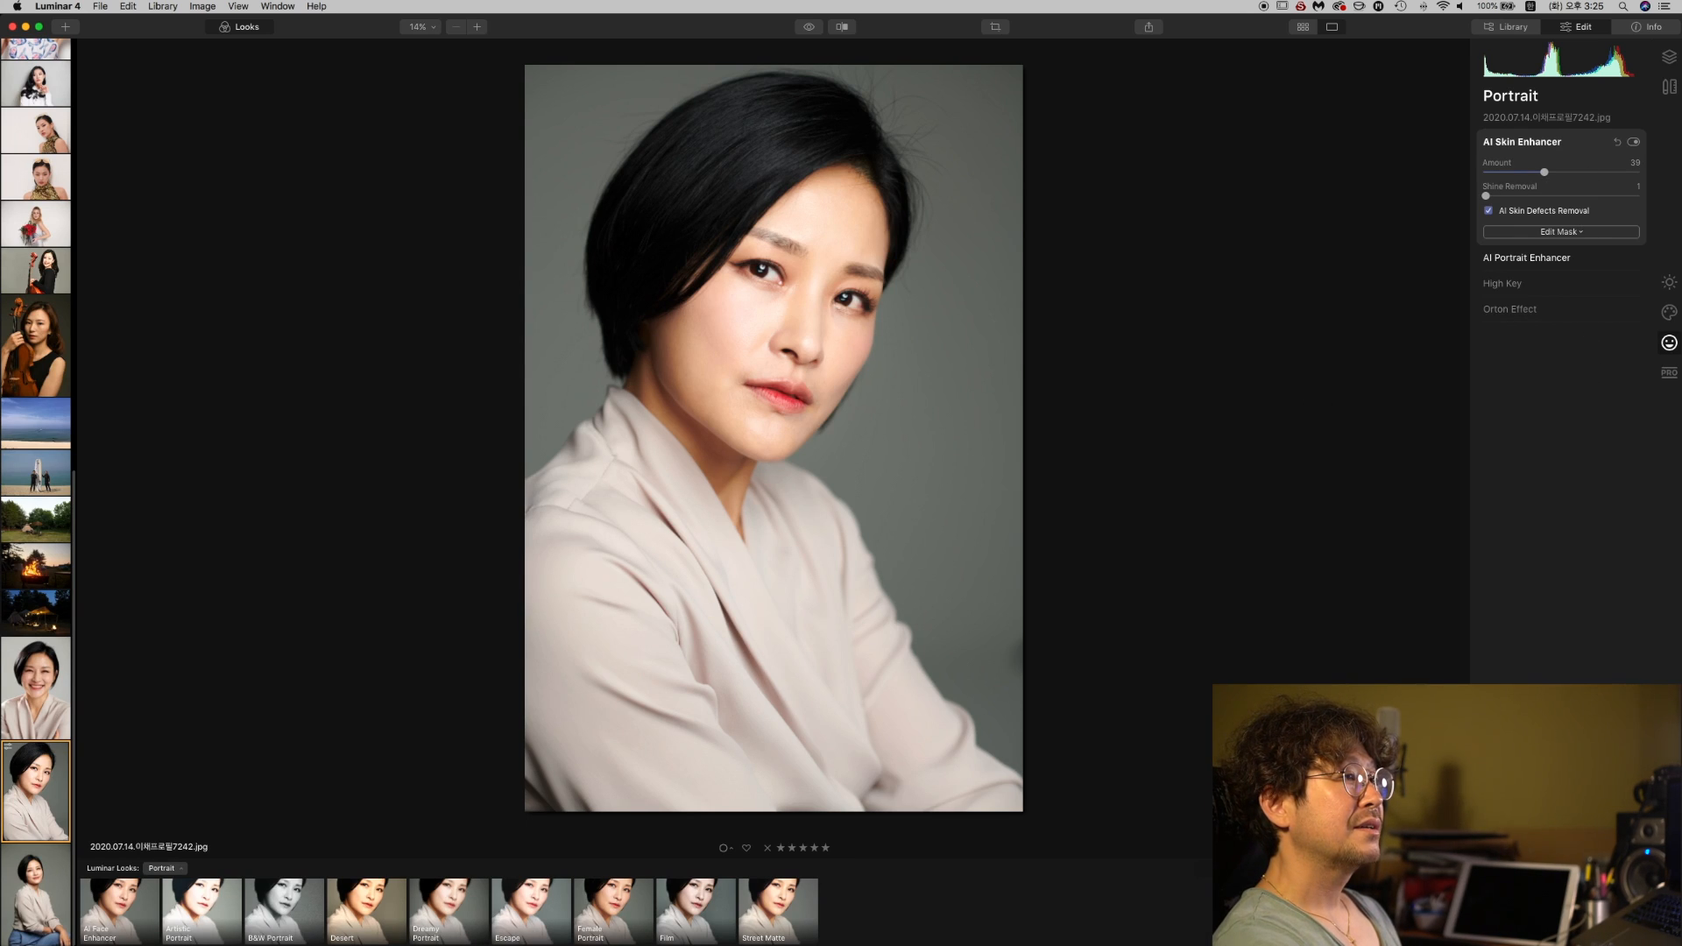
pyautogui.click(1668, 284)
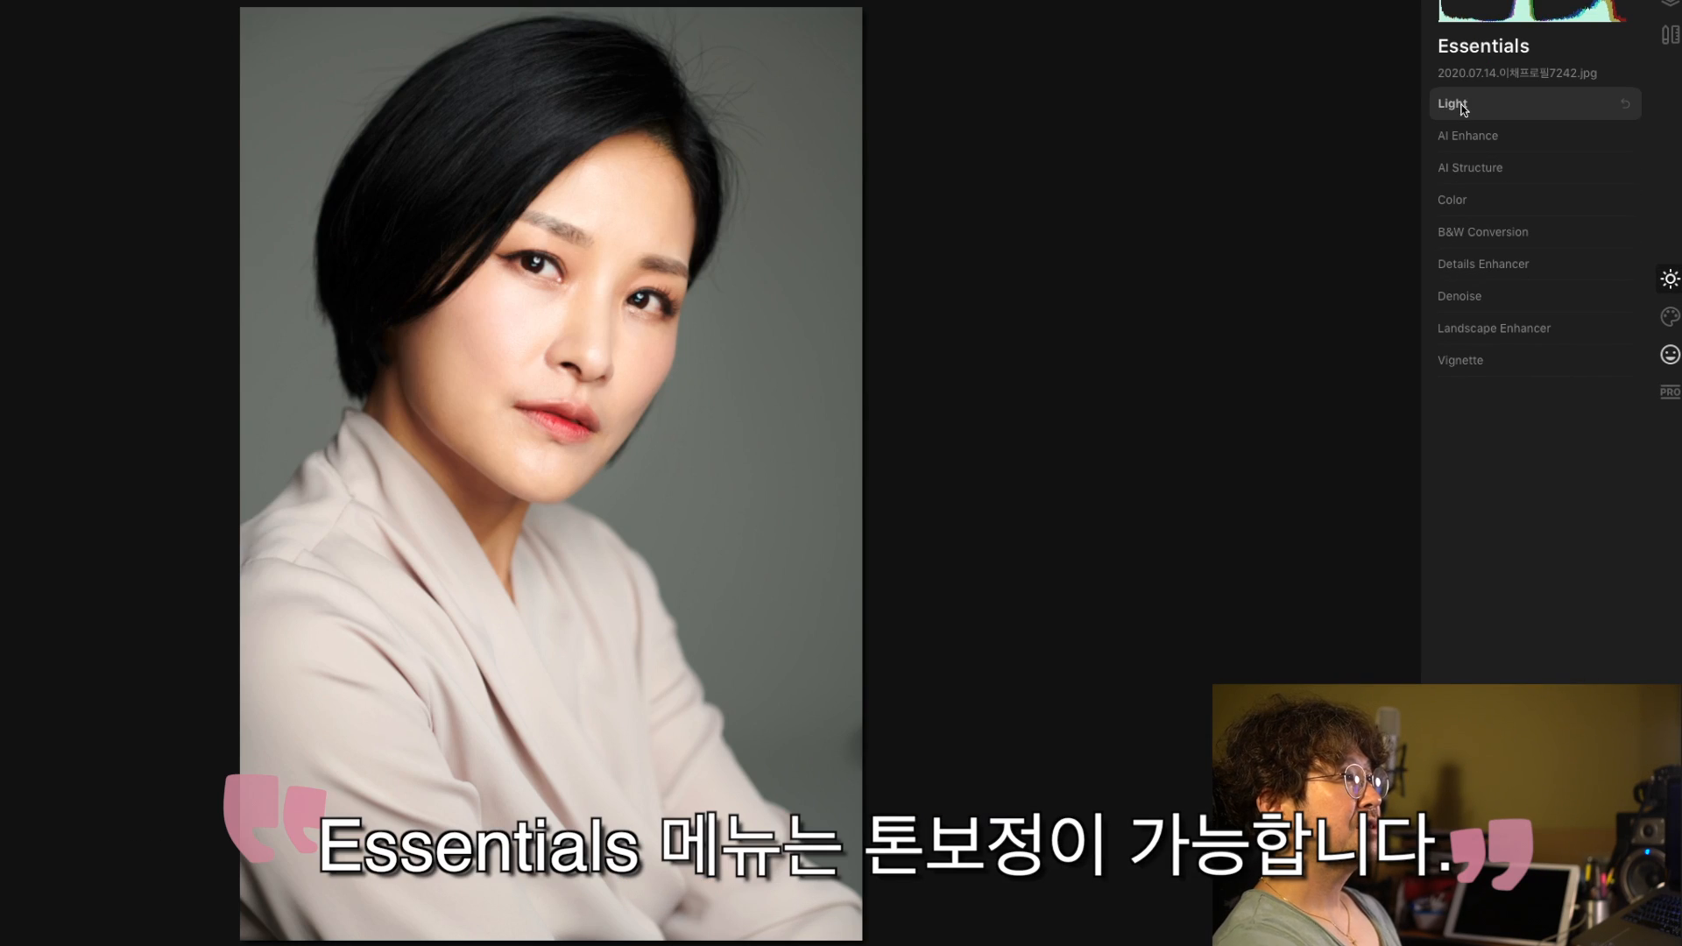
pyautogui.click(1500, 142)
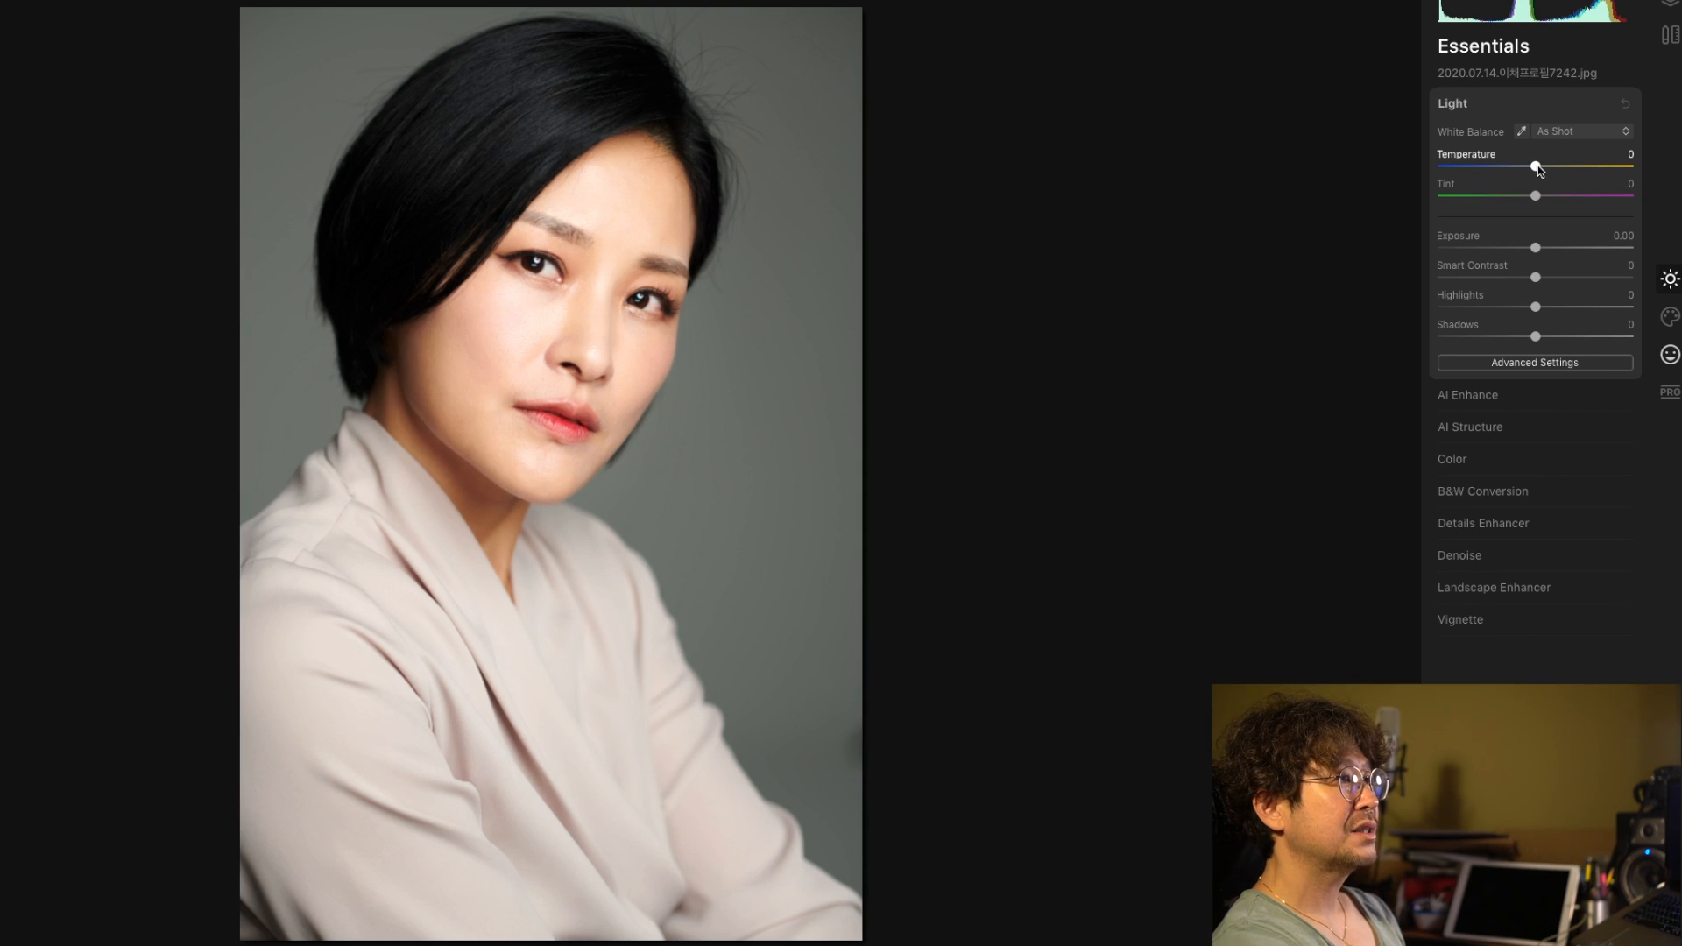
pyautogui.moveTo(1538, 169); pyautogui.dragTo(1531, 173)
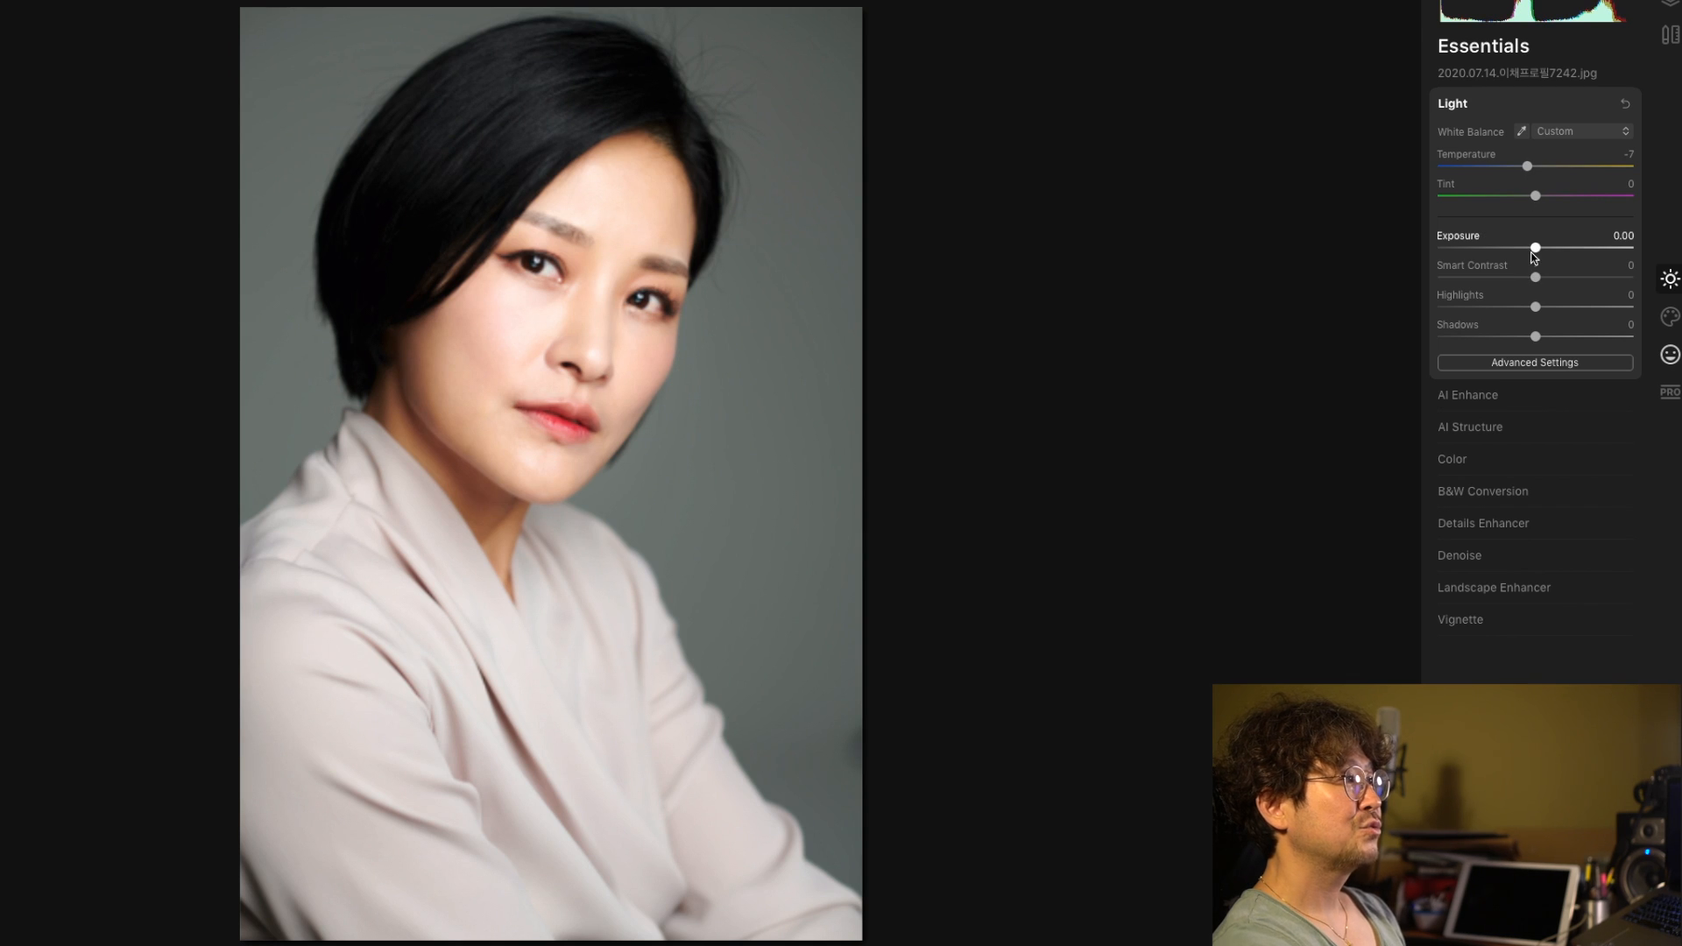
pyautogui.moveTo(1540, 252); pyautogui.dragTo(1542, 253)
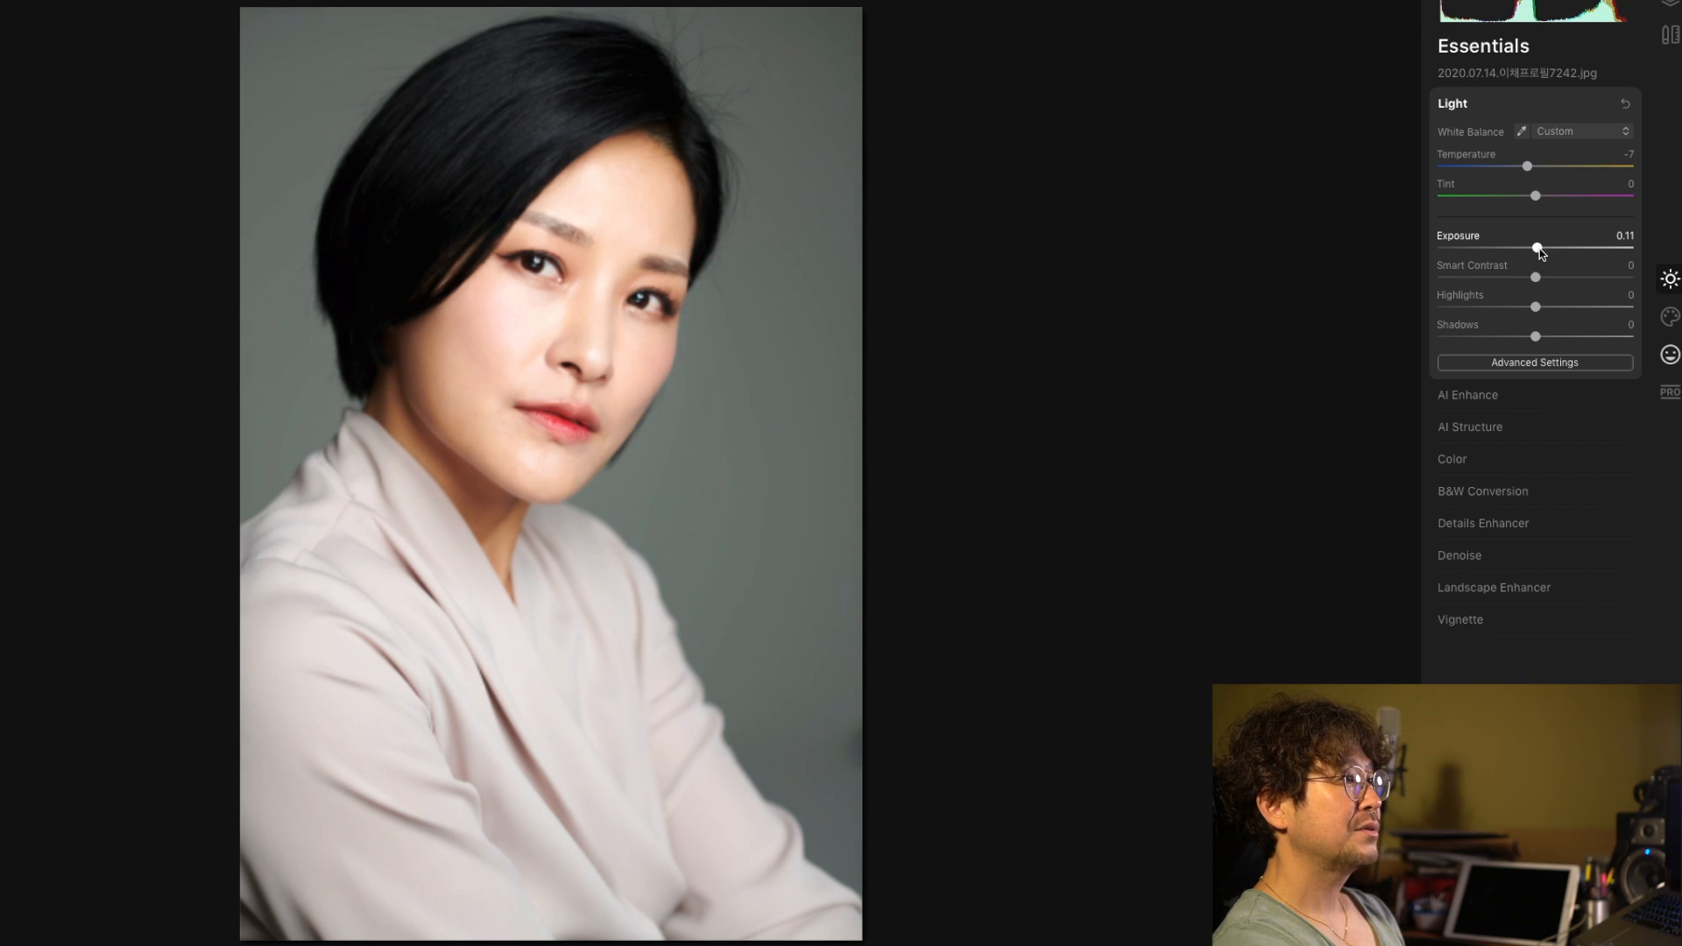
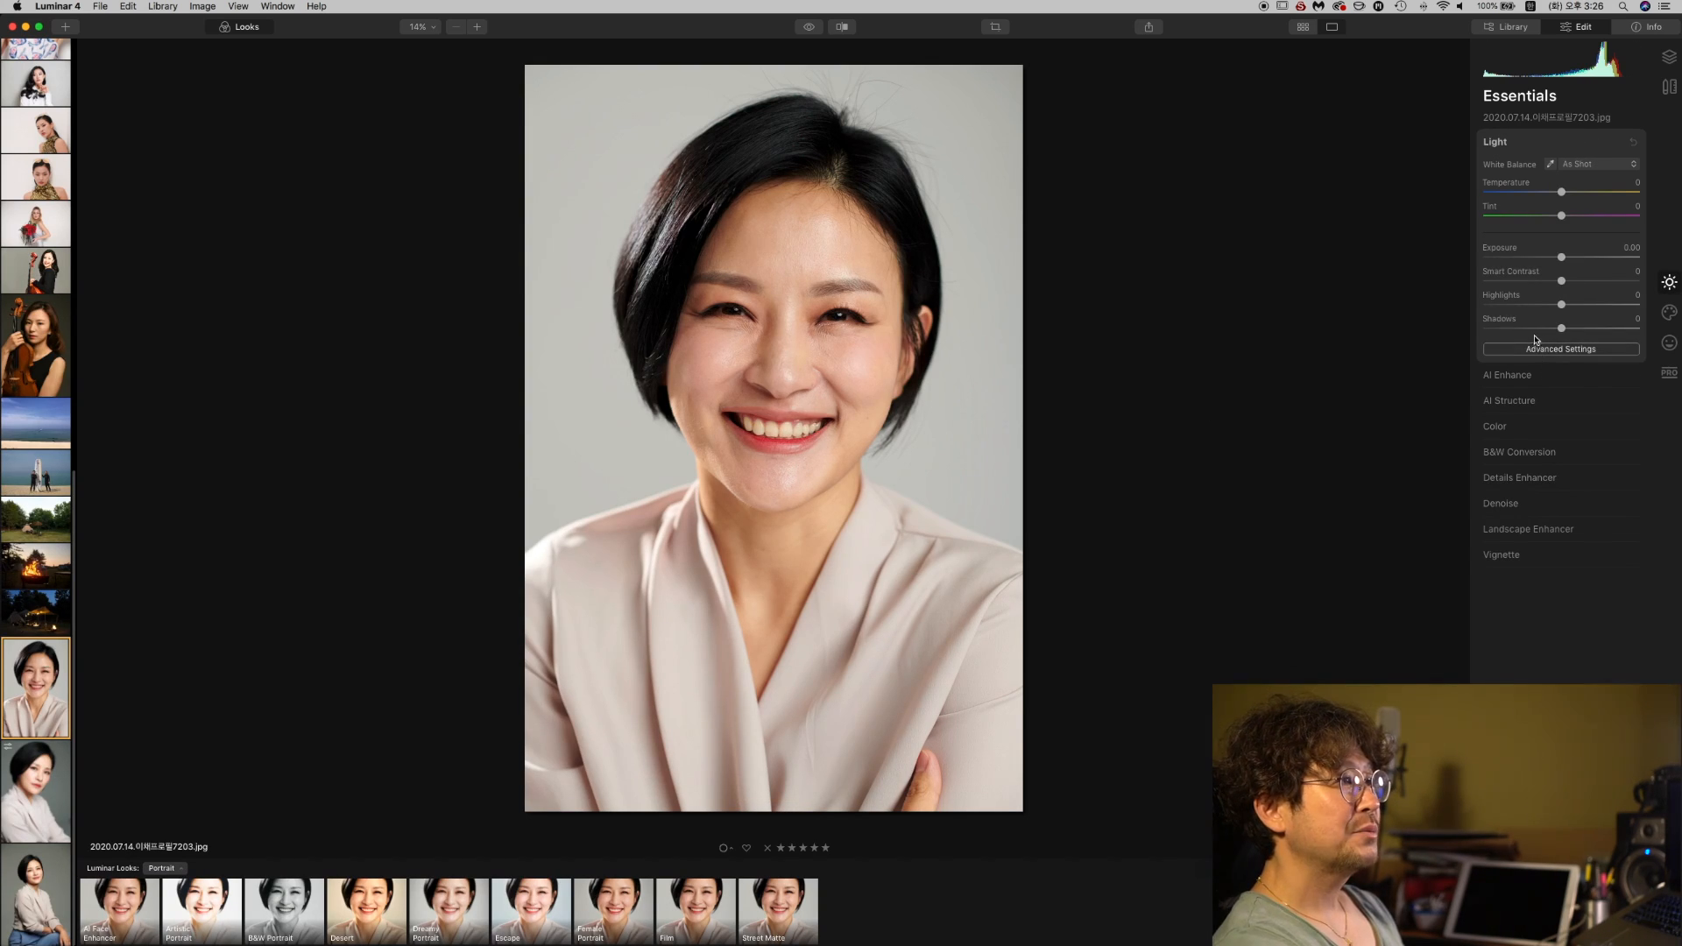
# Set the smiling portrait's Temperature to -1 and Exposure to 0.11, and apply AI Skin Enhancer at 34 with AI Skin Defects Removal.
pyautogui.moveTo(1574, 260); pyautogui.dragTo(1566, 262)
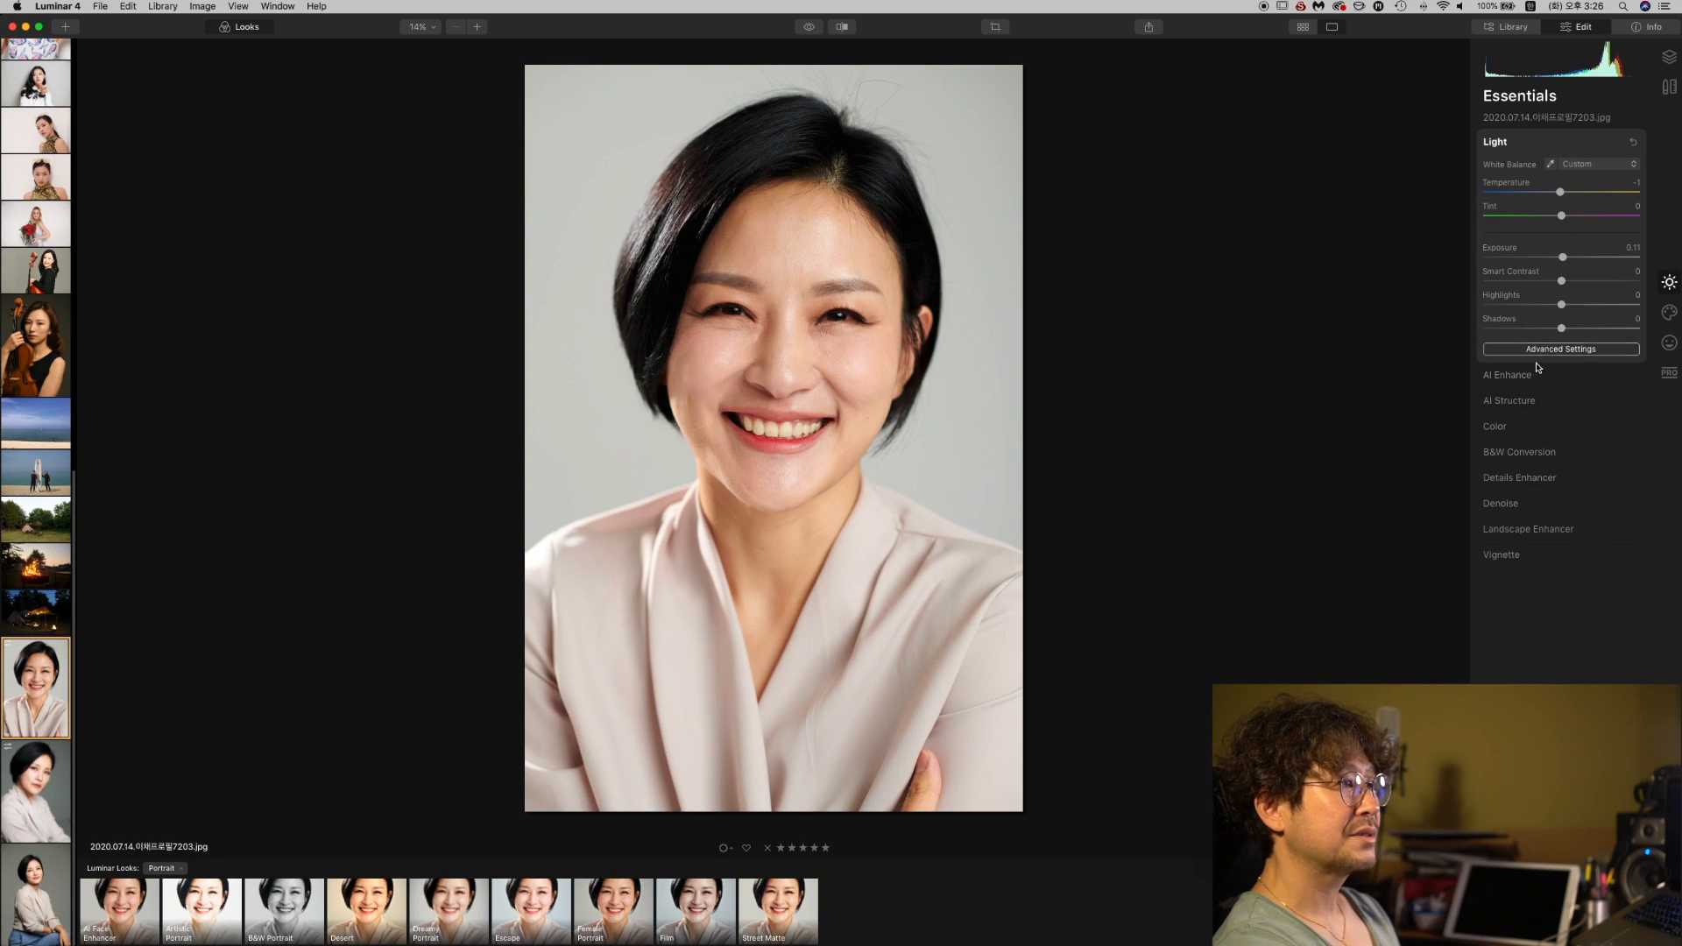
pyautogui.click(1669, 343)
pyautogui.moveTo(1520, 174); pyautogui.dragTo(1537, 180)
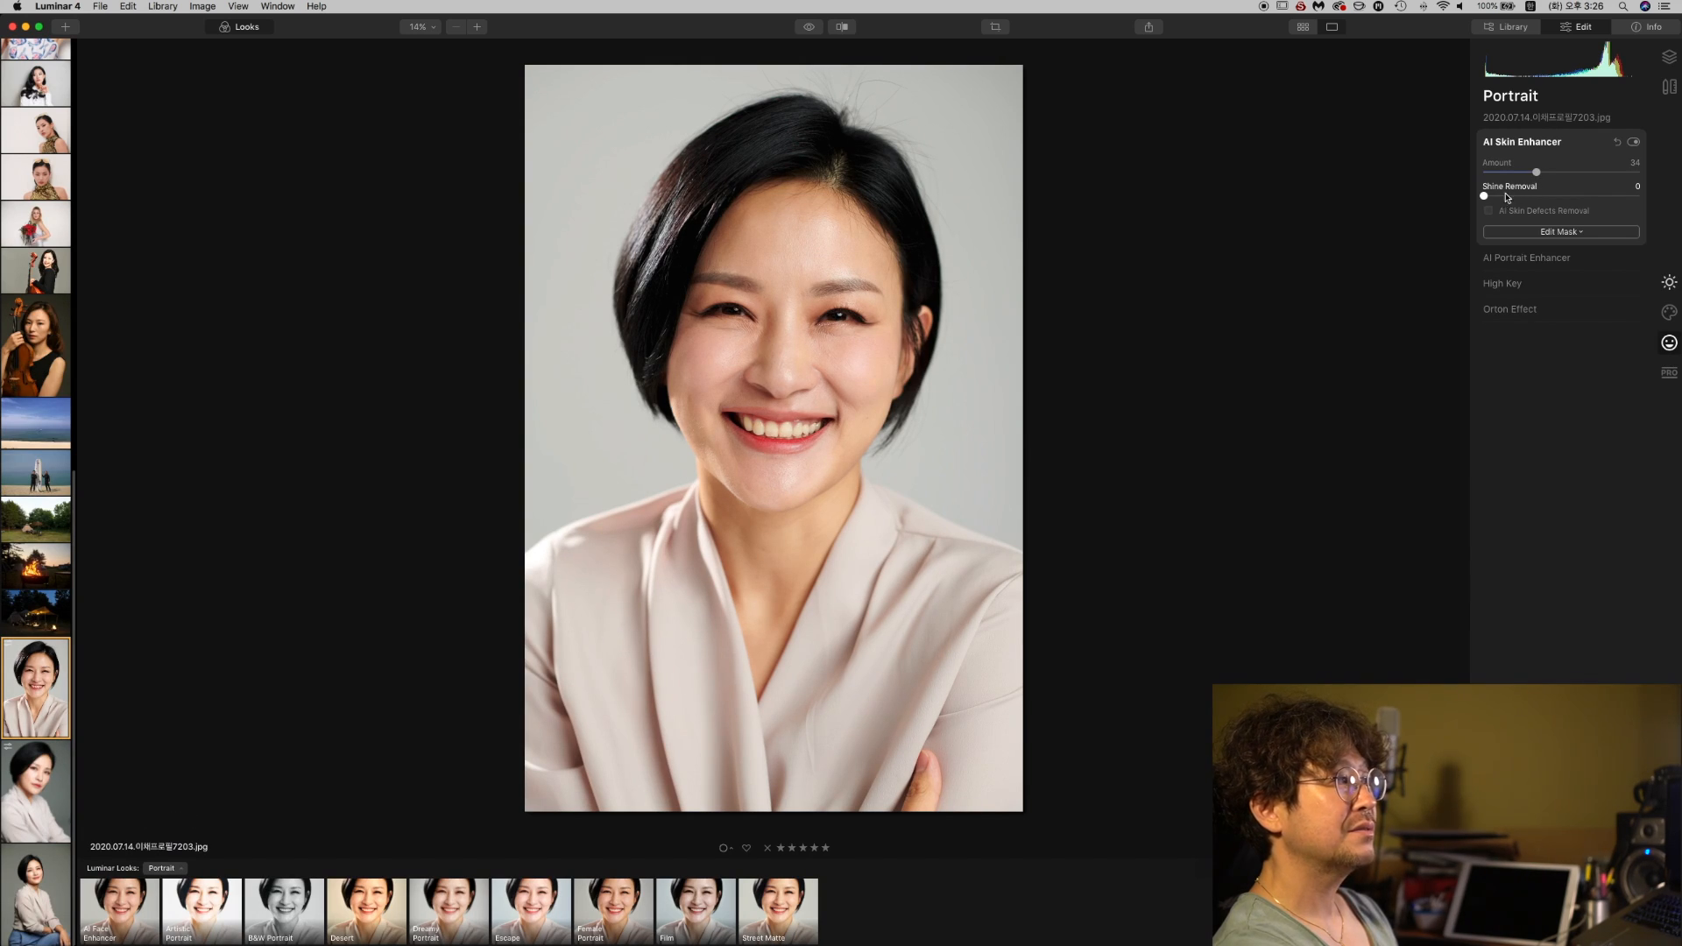
pyautogui.click(1501, 213)
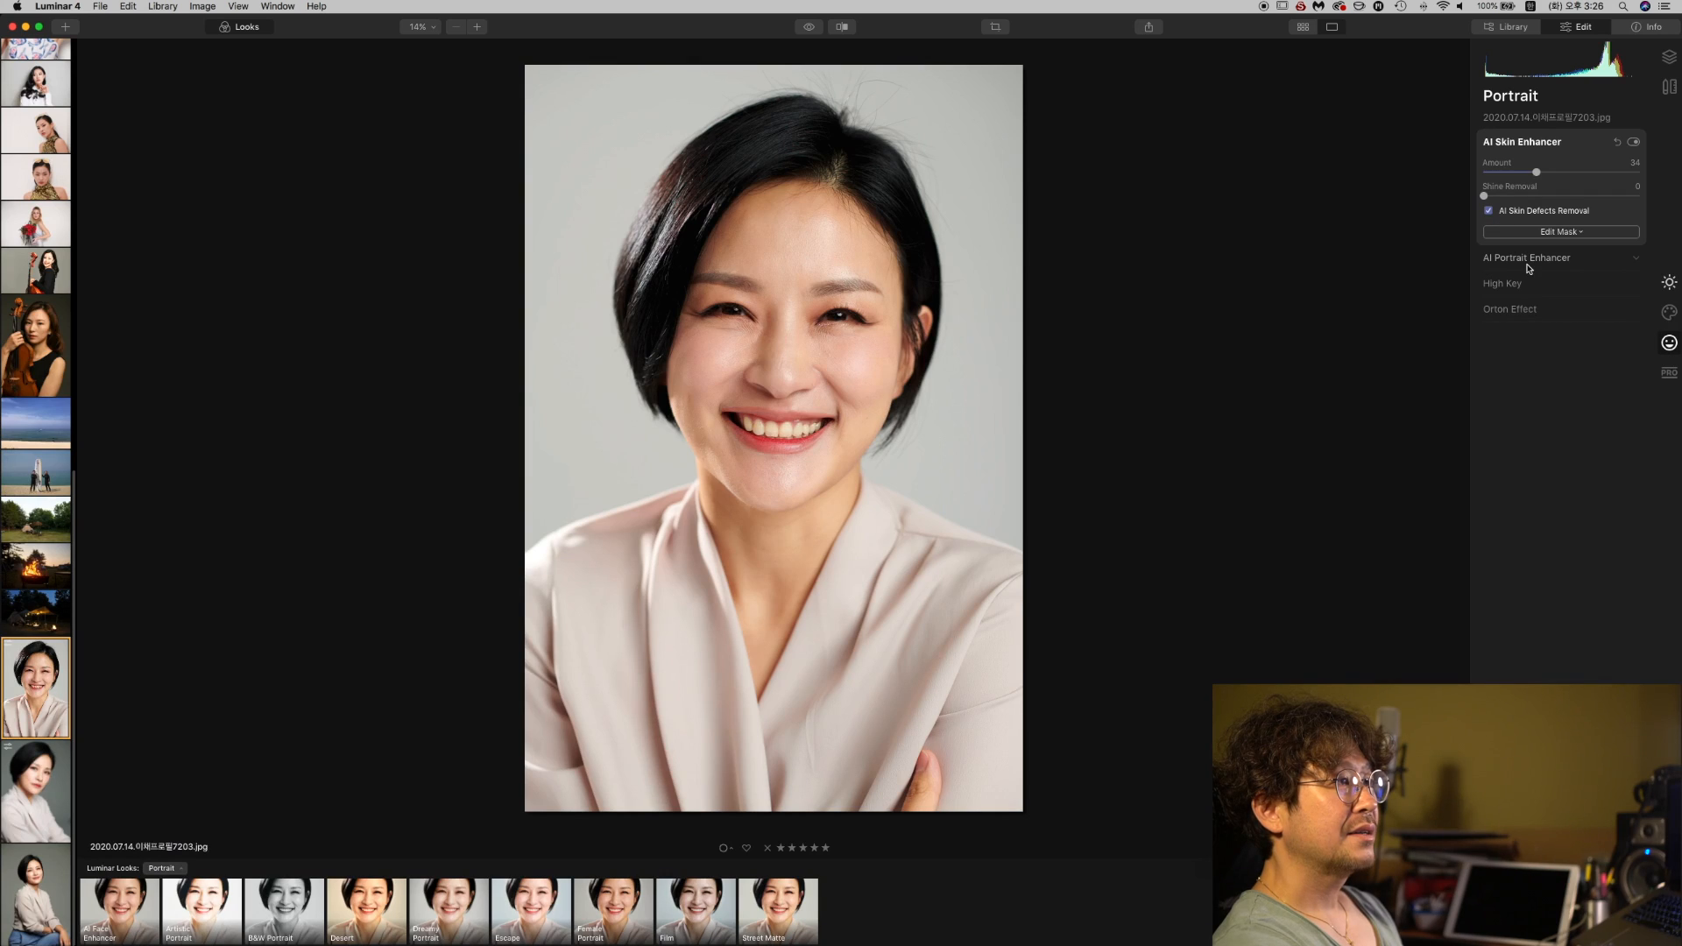
# Set Face Light to 39 in AI Portrait Enhancer for the smiling portrait.
pyautogui.click(1531, 260)
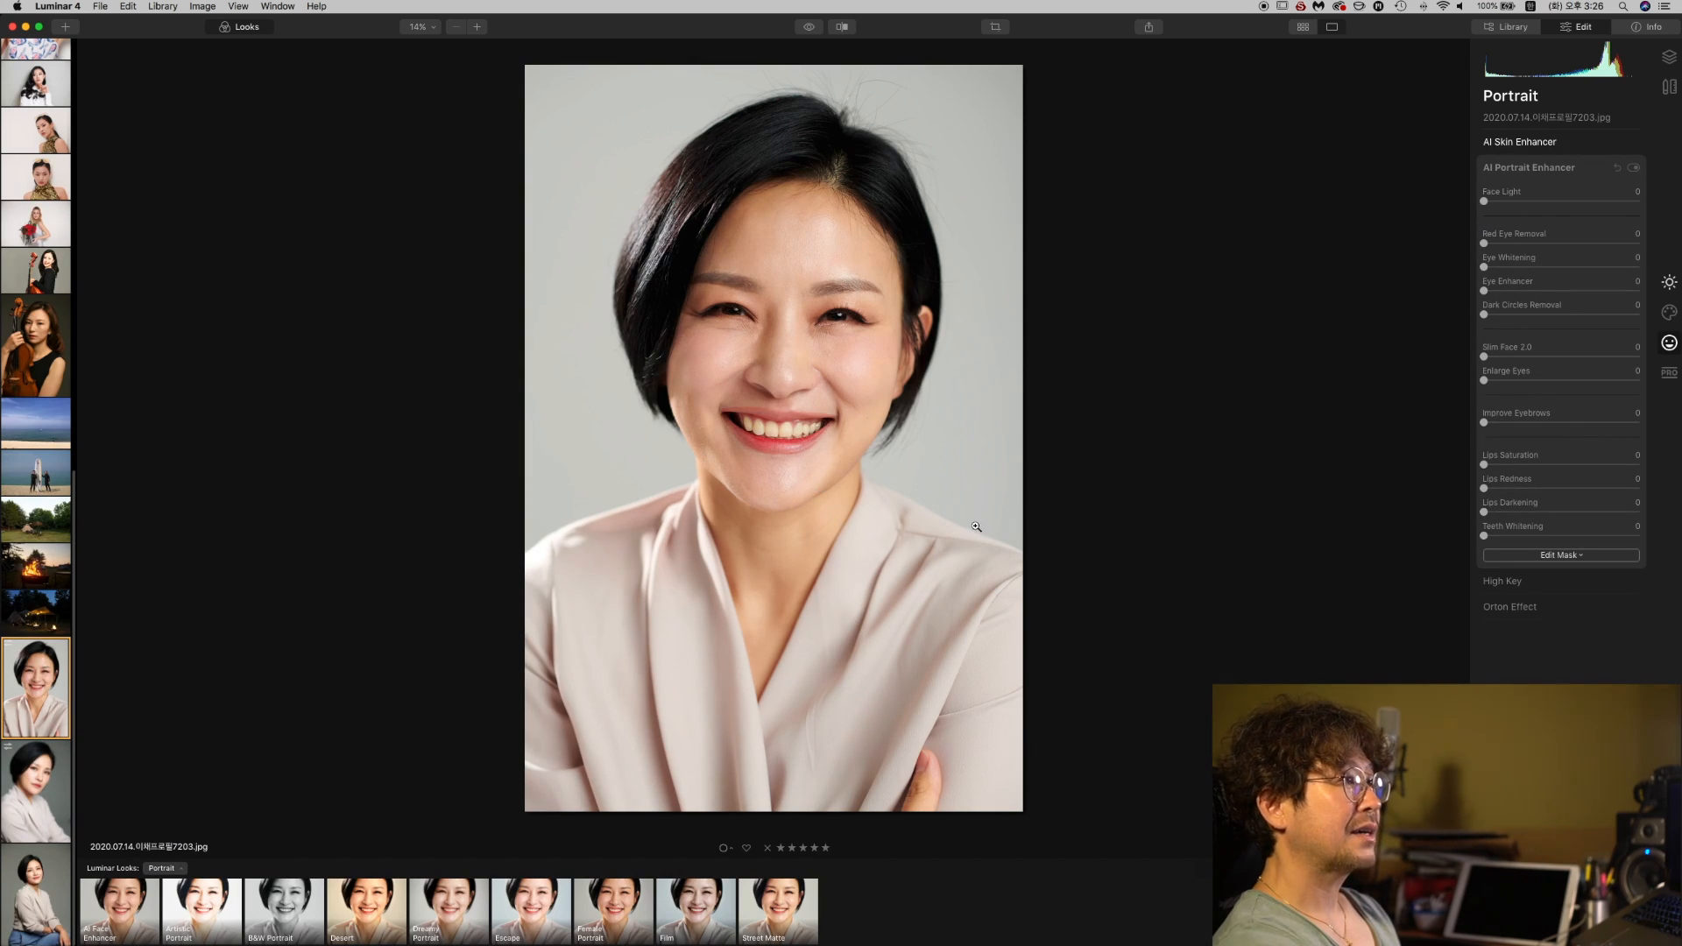
pyautogui.click(1533, 203)
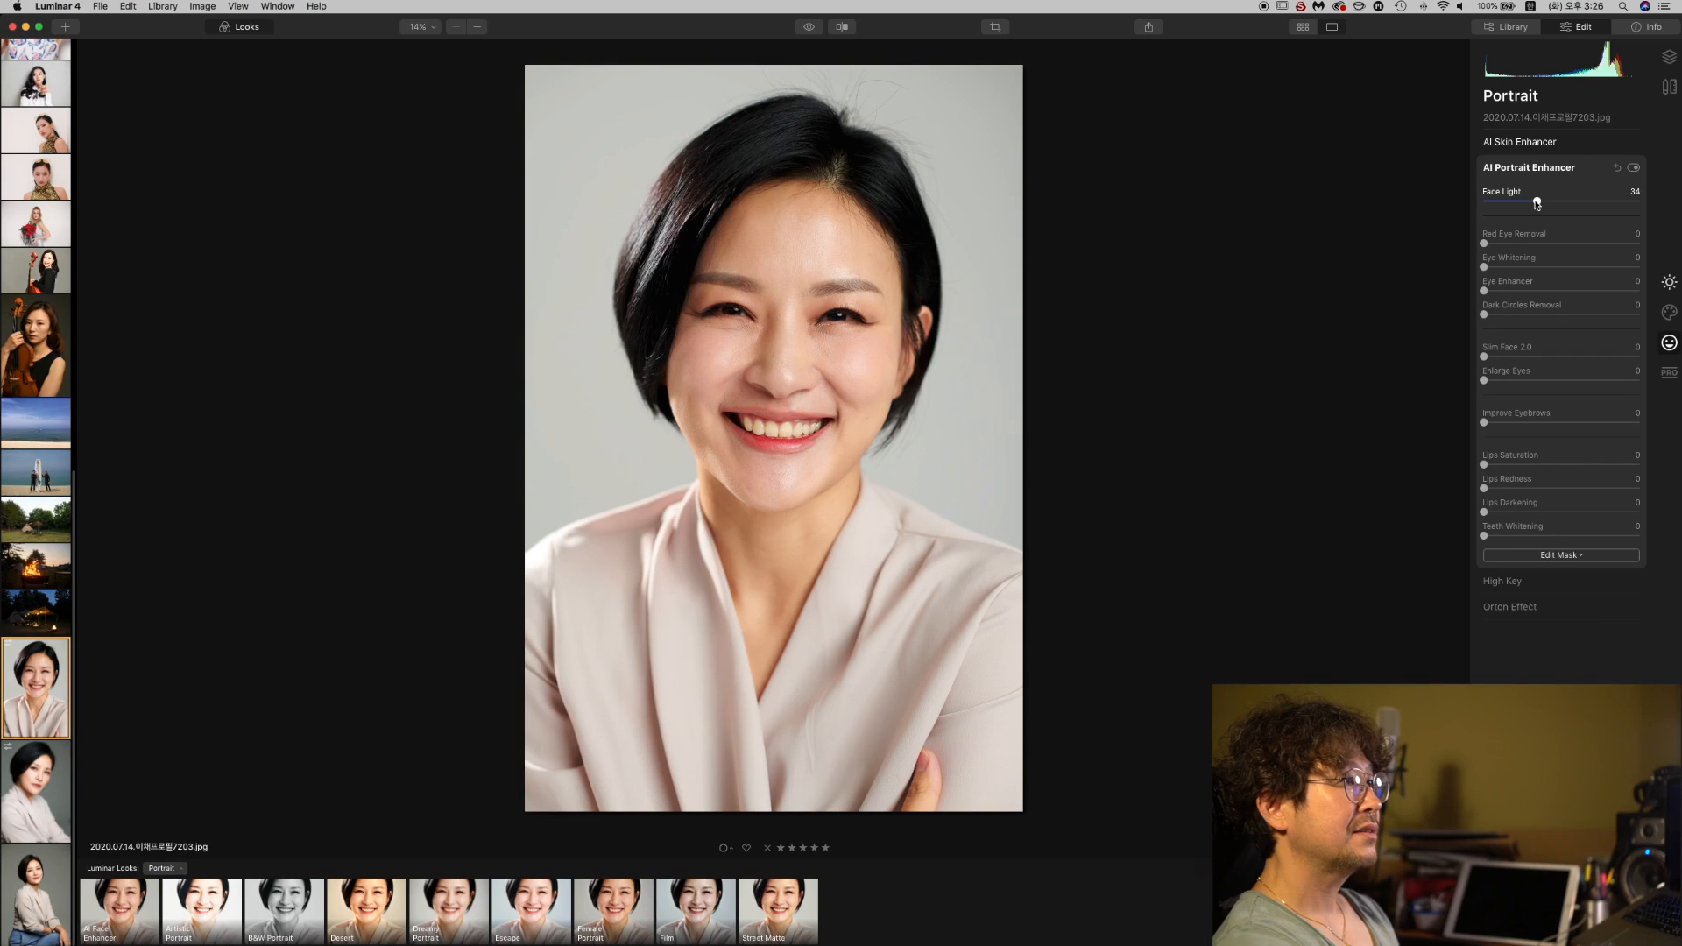
pyautogui.moveTo(1536, 203); pyautogui.dragTo(1544, 215)
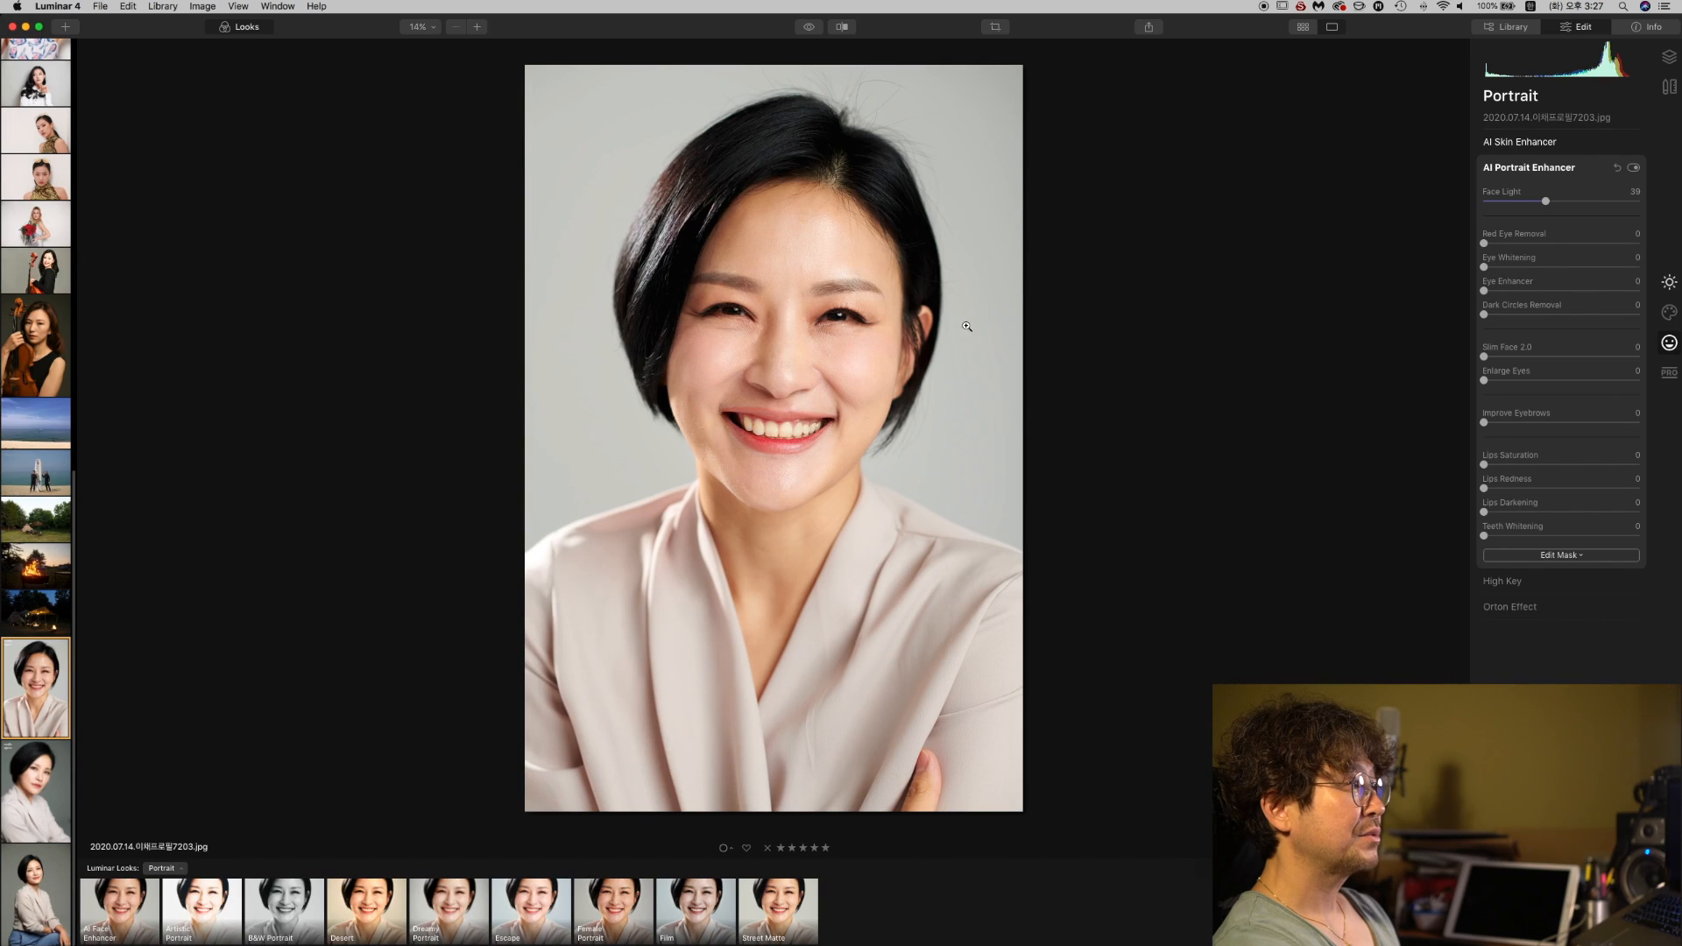
# Set Eye Whitening to 45 and Eye Enhancer to 21 while viewing the eyes at 100%.
pyautogui.click(829, 319)
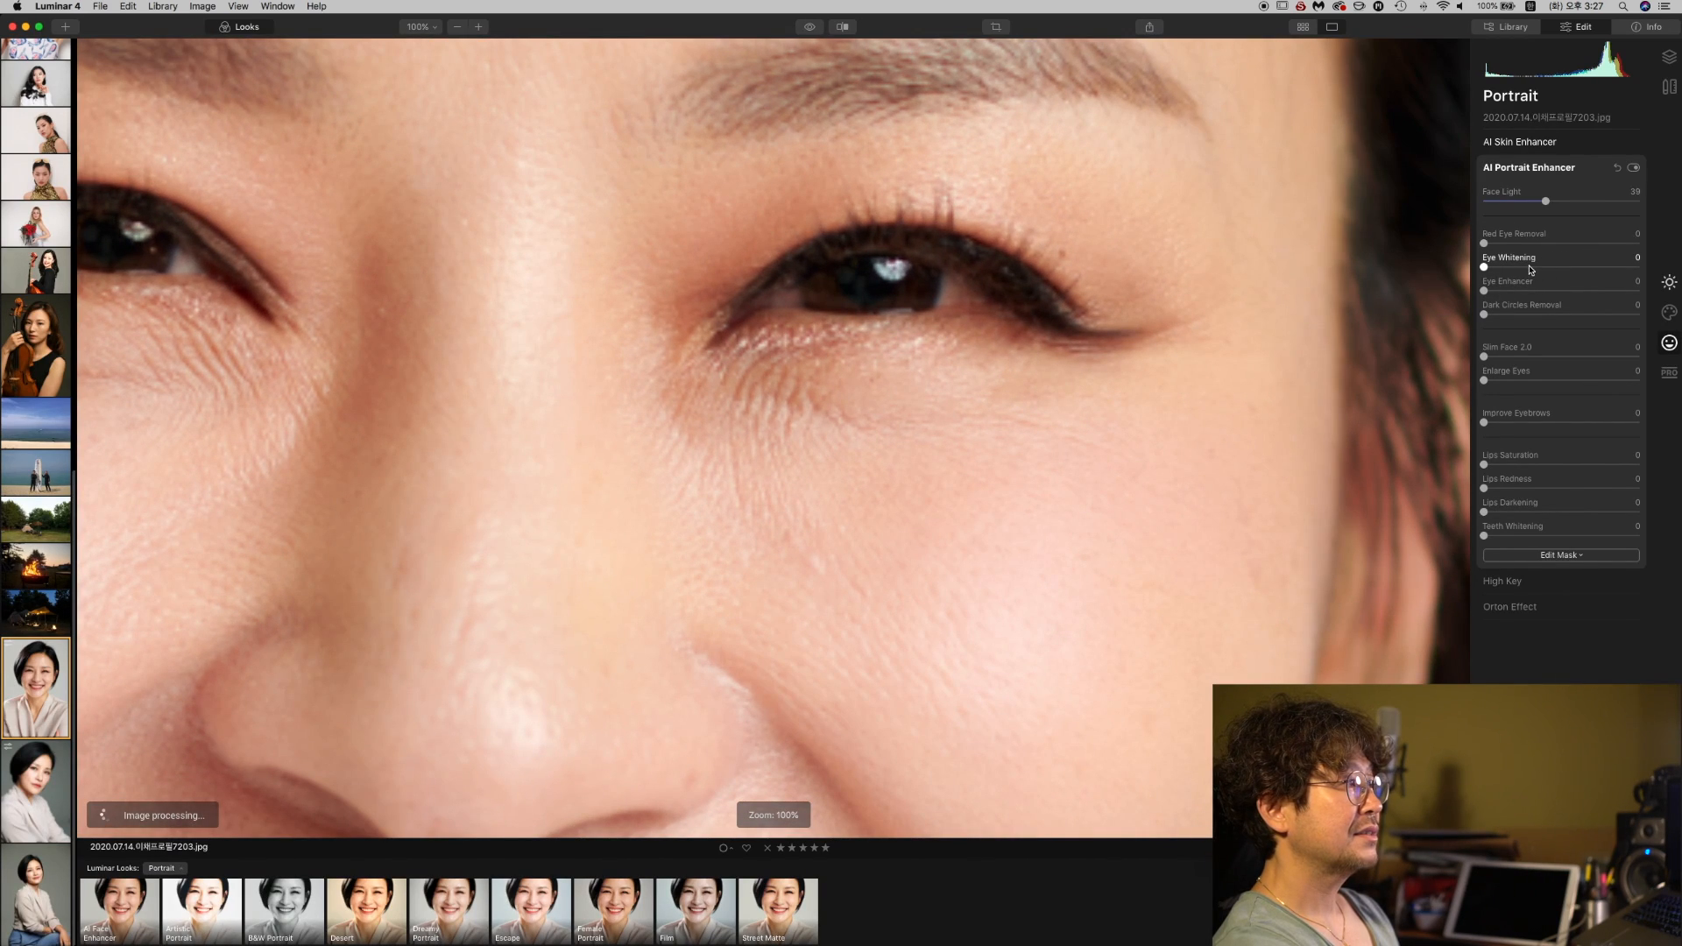
pyautogui.click(1530, 267)
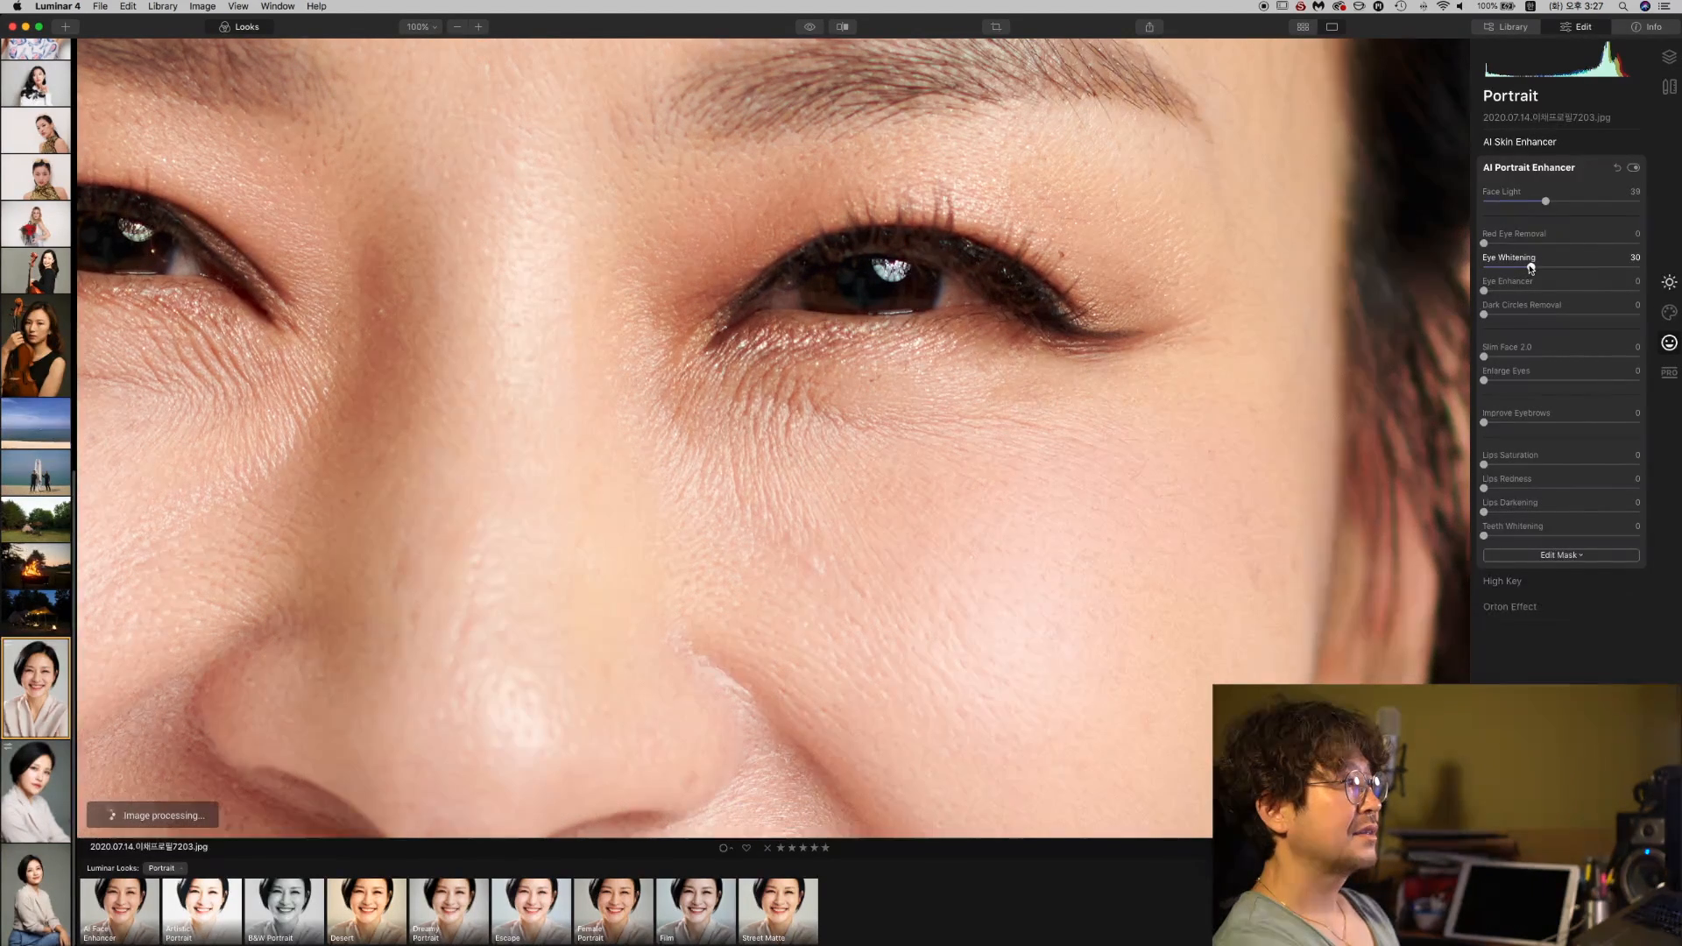
pyautogui.moveTo(1530, 268); pyautogui.dragTo(1552, 268)
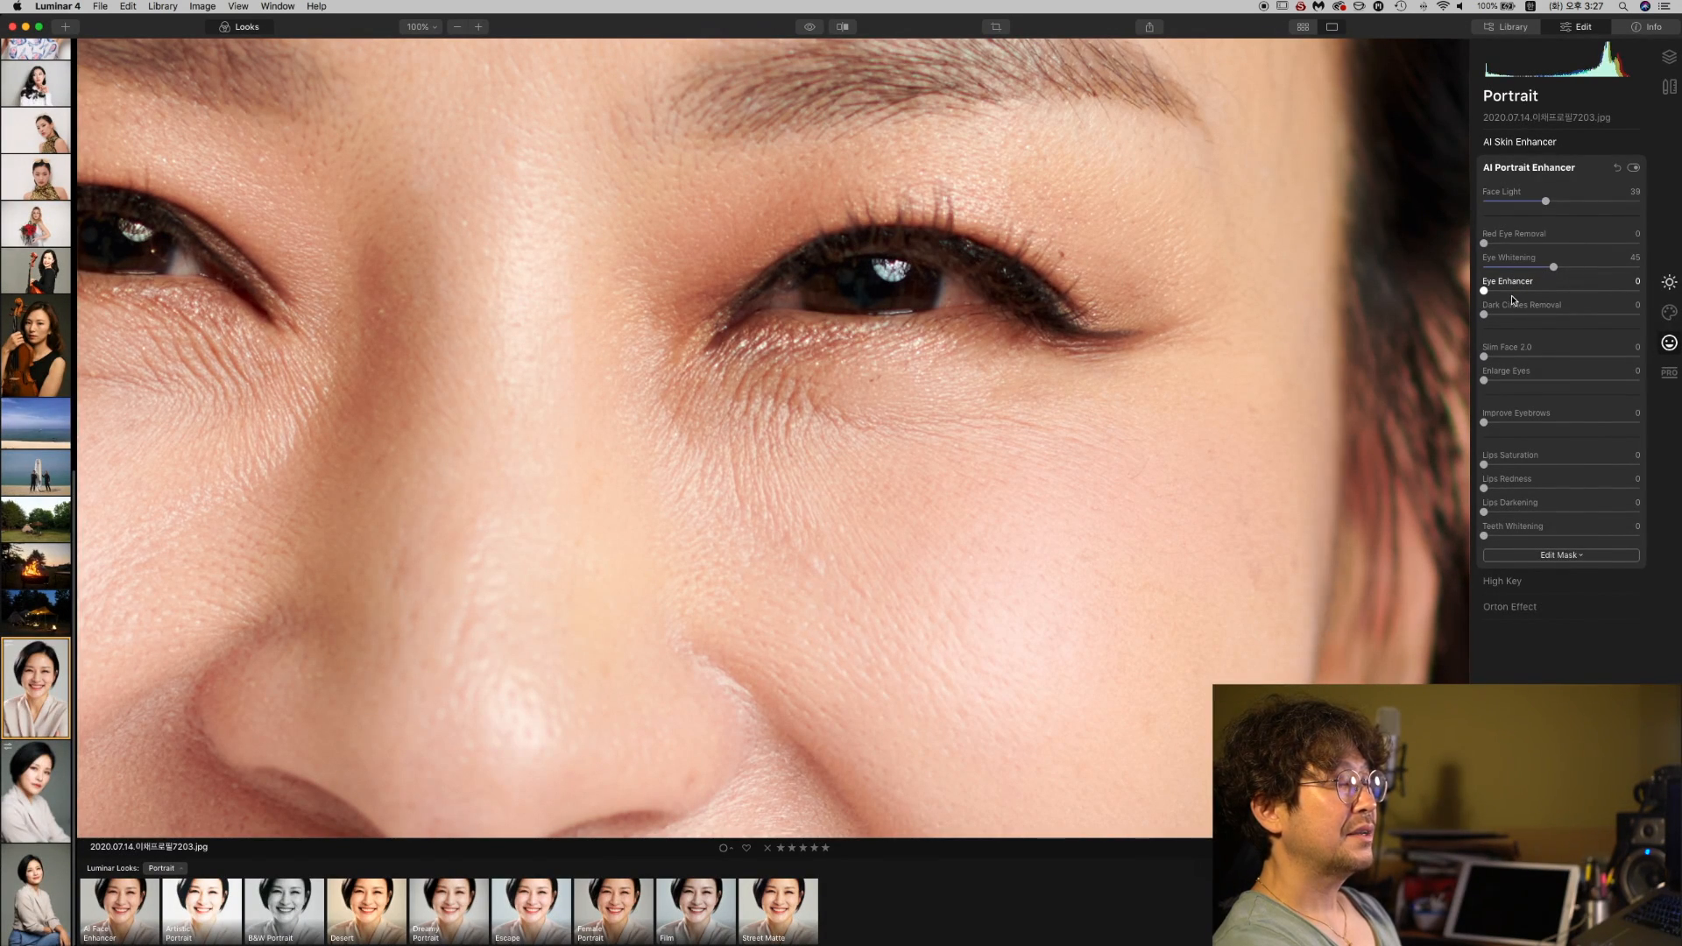
pyautogui.moveTo(1516, 297); pyautogui.dragTo(1515, 295)
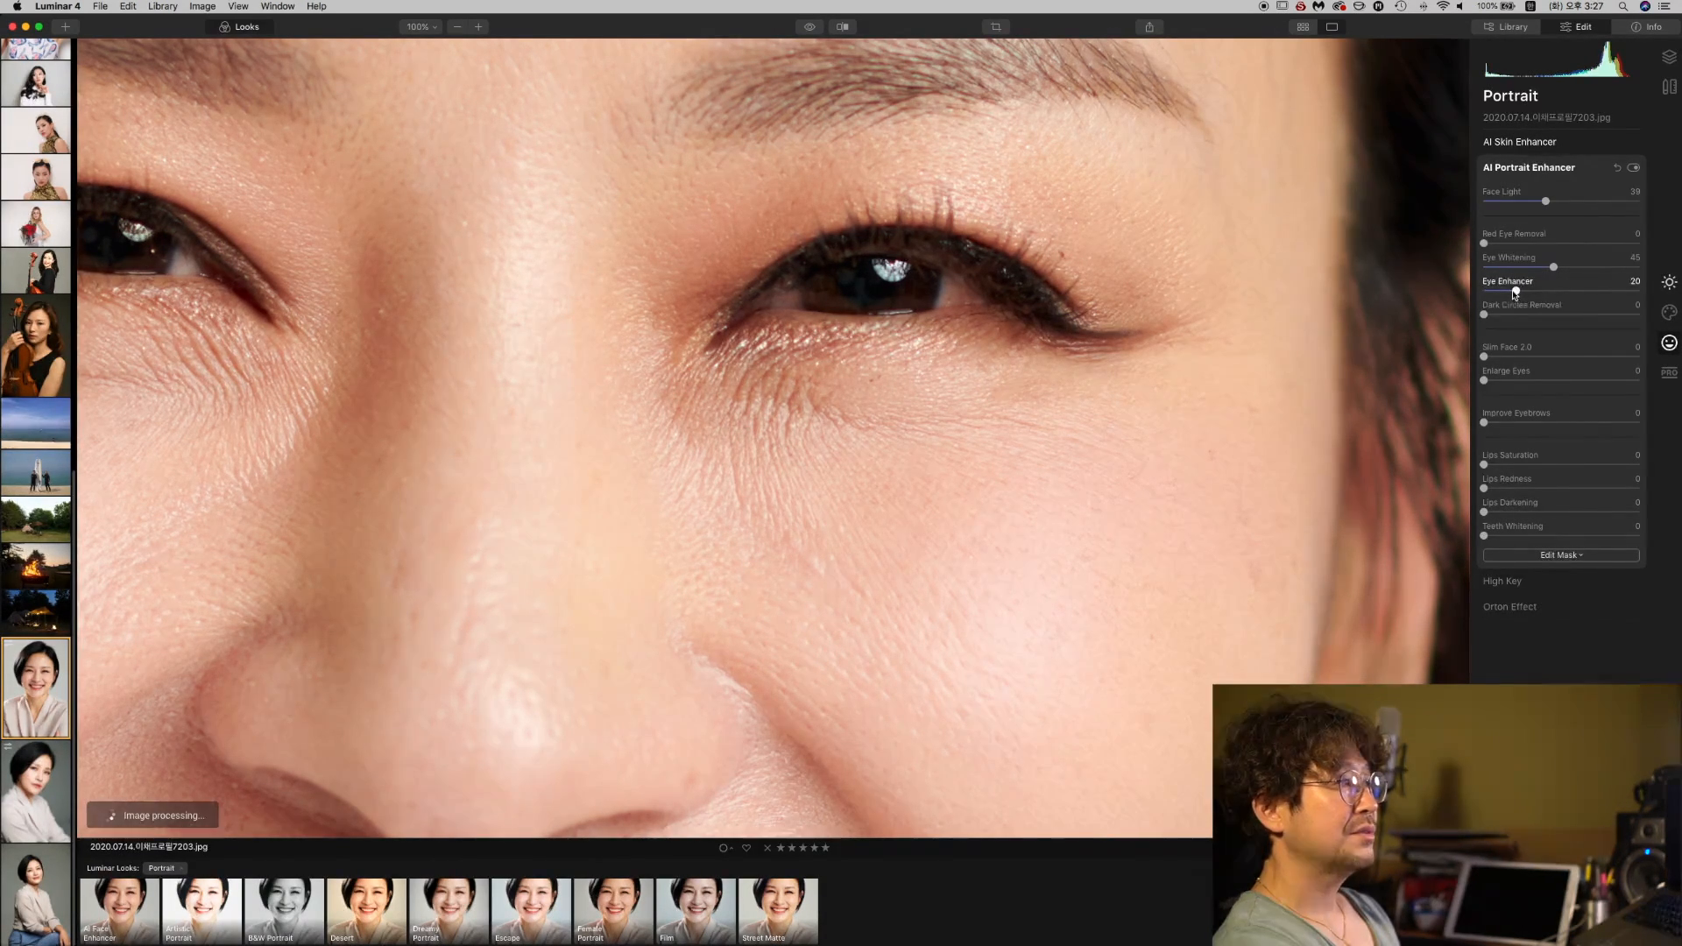
# Set Slim Face 2.0 and Enlarge Eyes to 17 and Teeth Whitening to 38 for the smiling portrait.
pyautogui.scroll(-10, 1083, 379)
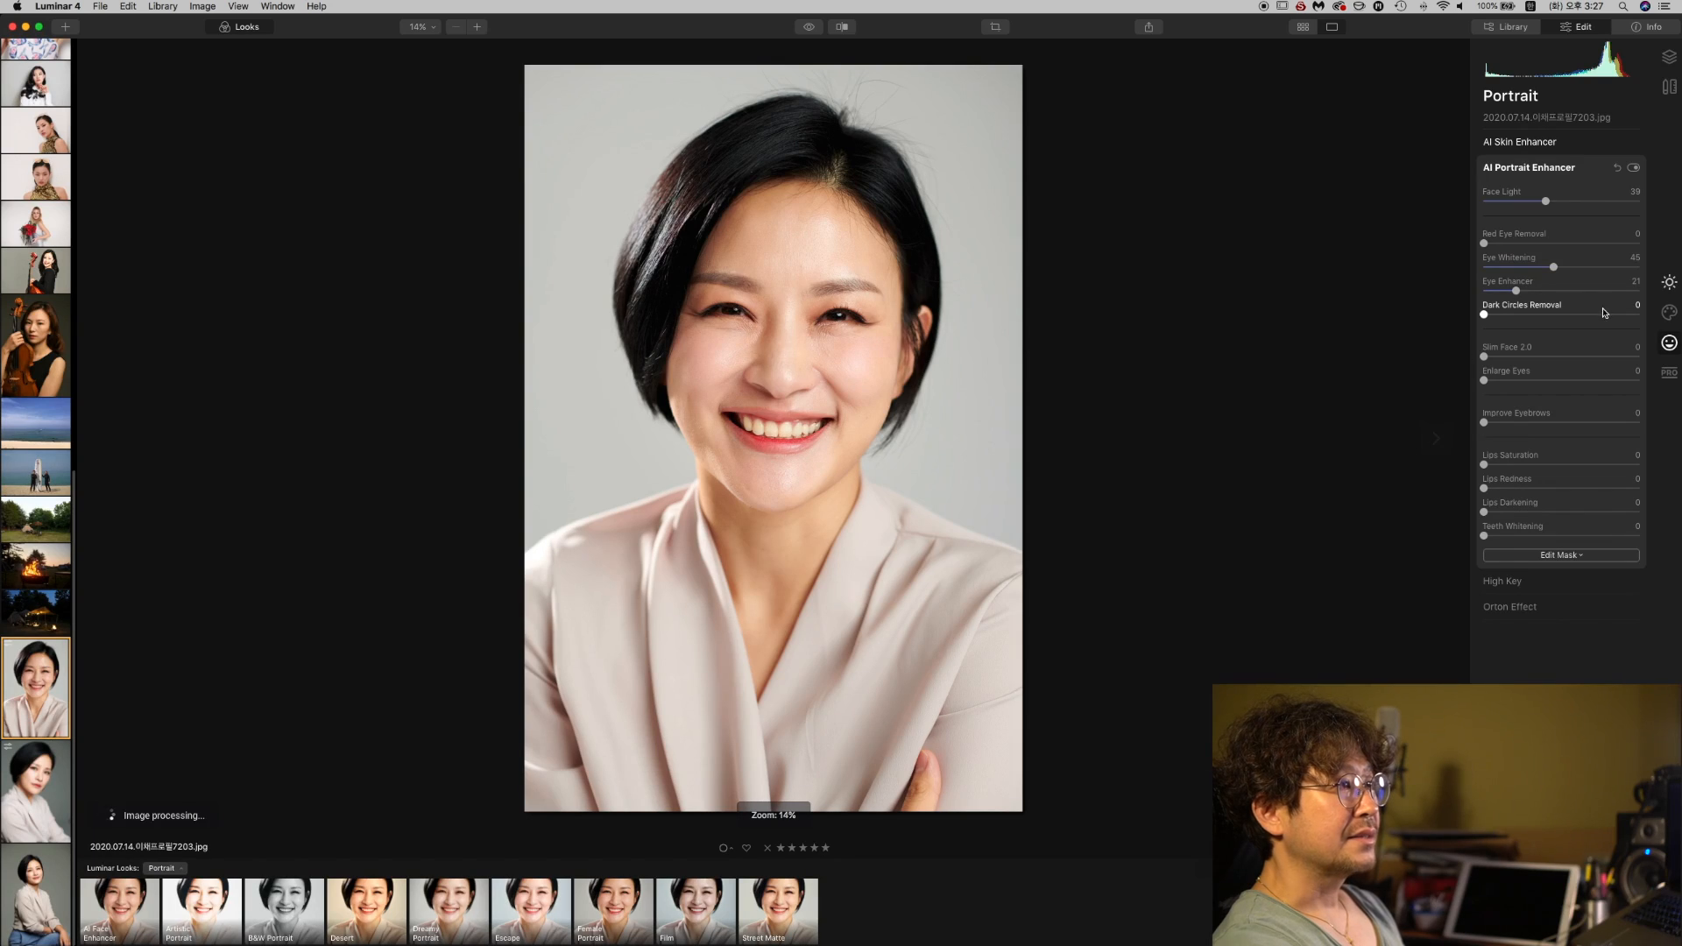
pyautogui.click(1513, 357)
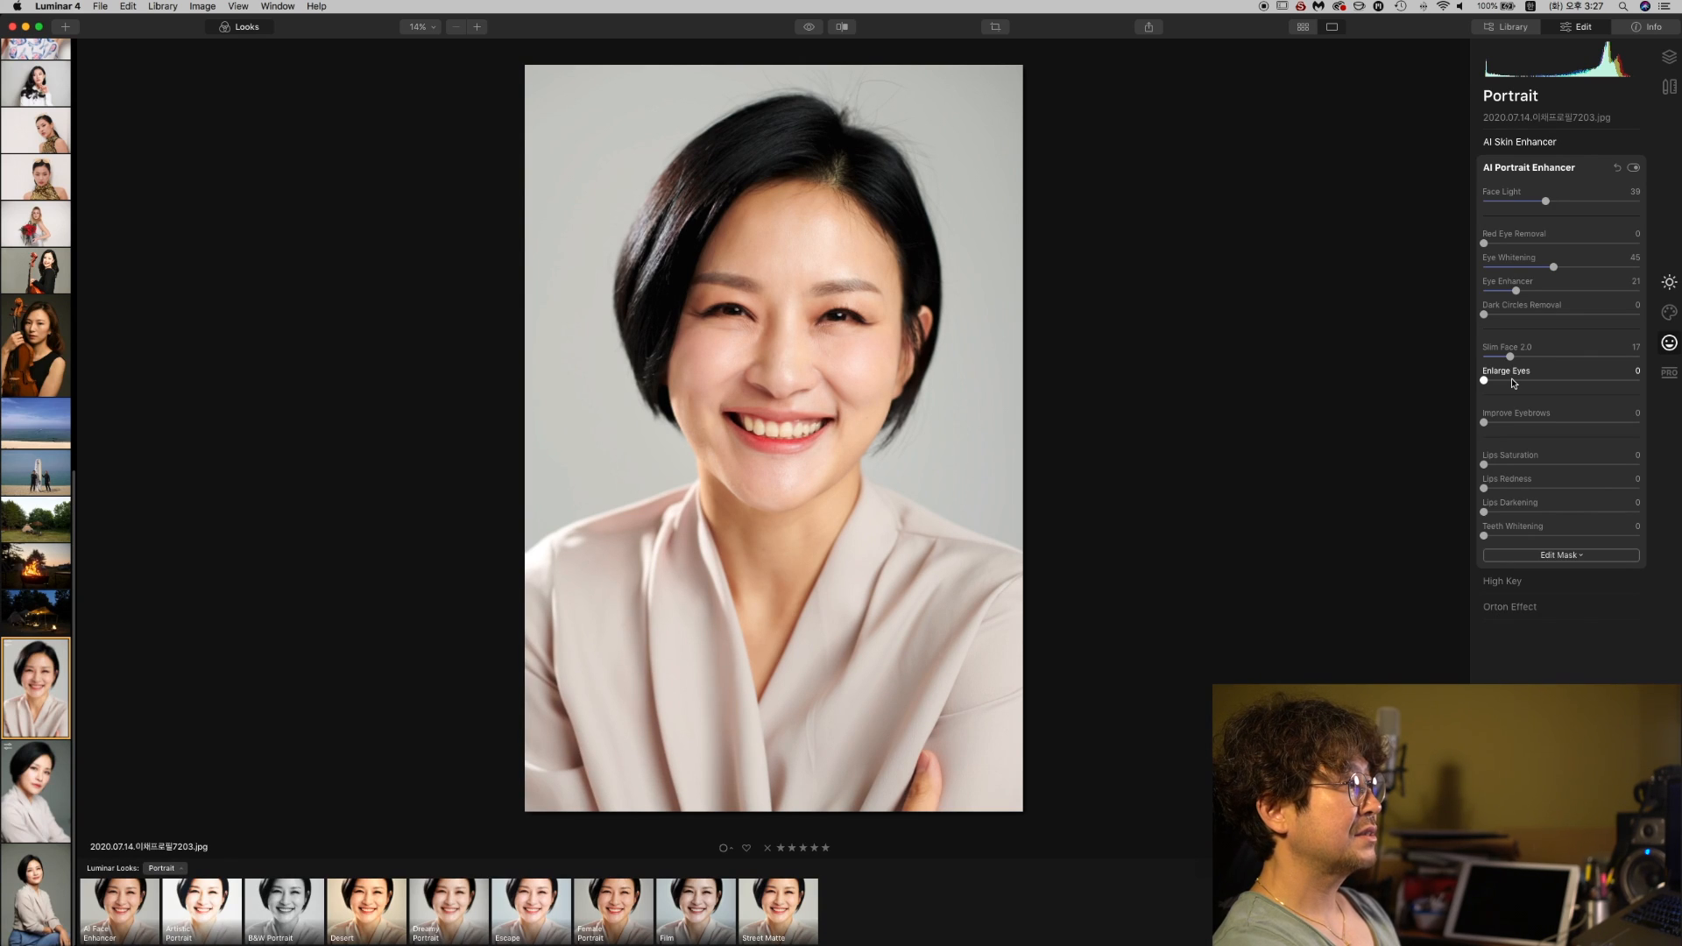
pyautogui.moveTo(1515, 383); pyautogui.dragTo(1508, 385)
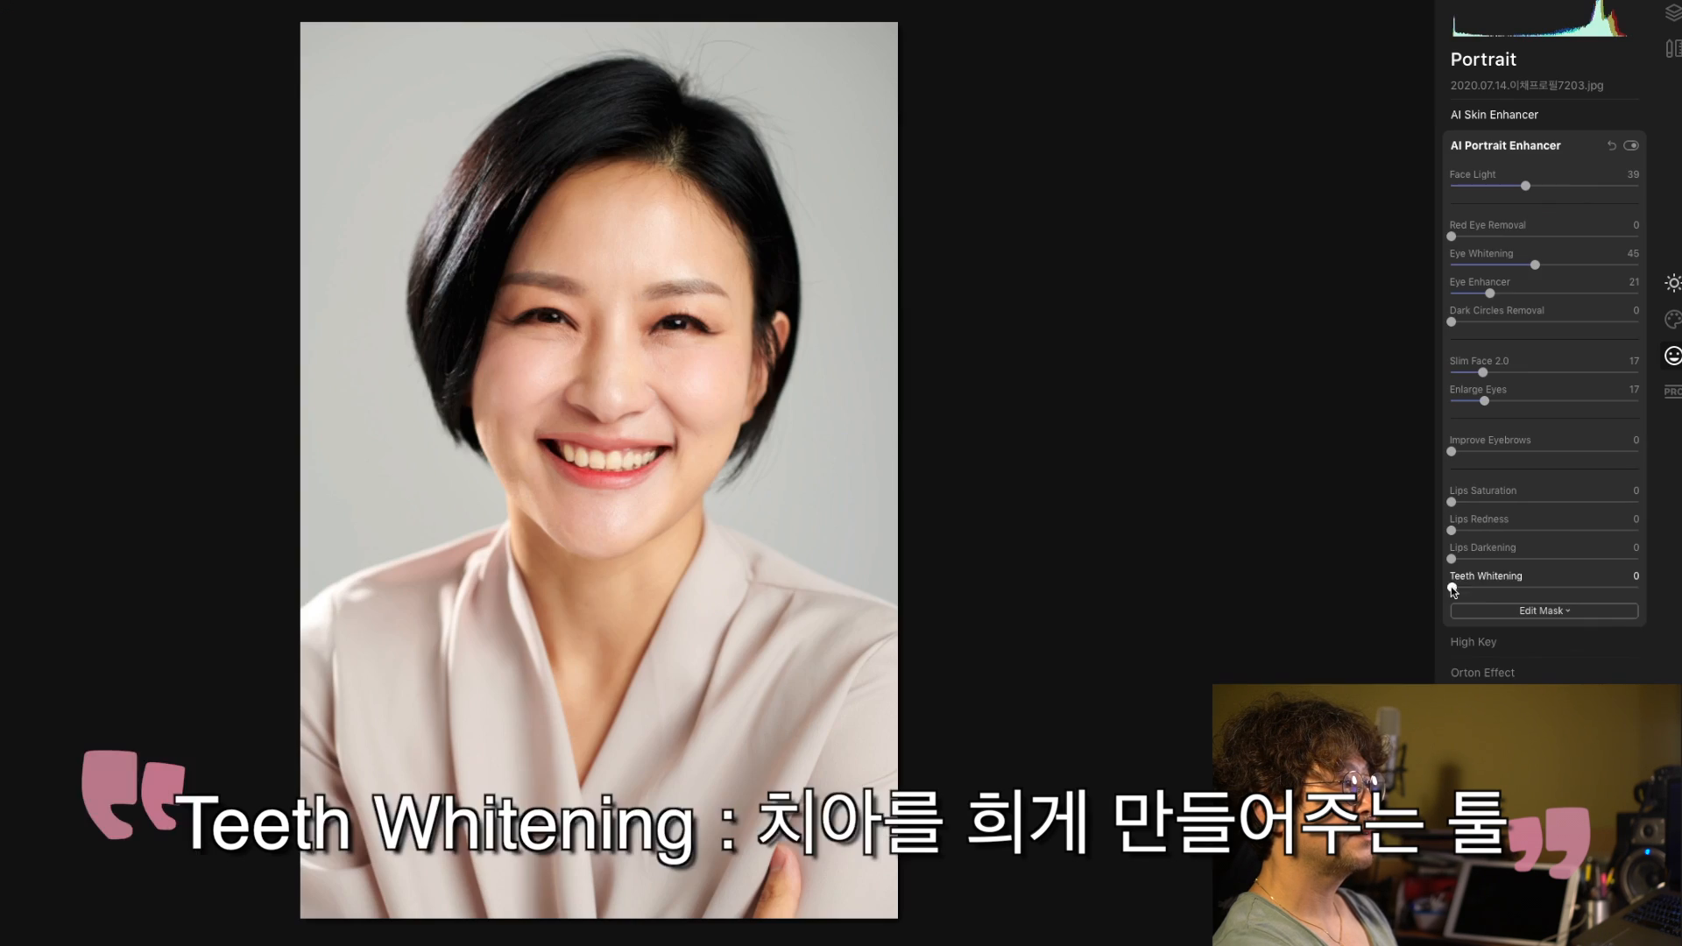
pyautogui.moveTo(1237, 461); pyautogui.dragTo(1382, 467)
pyautogui.moveTo(1529, 590); pyautogui.dragTo(1523, 587)
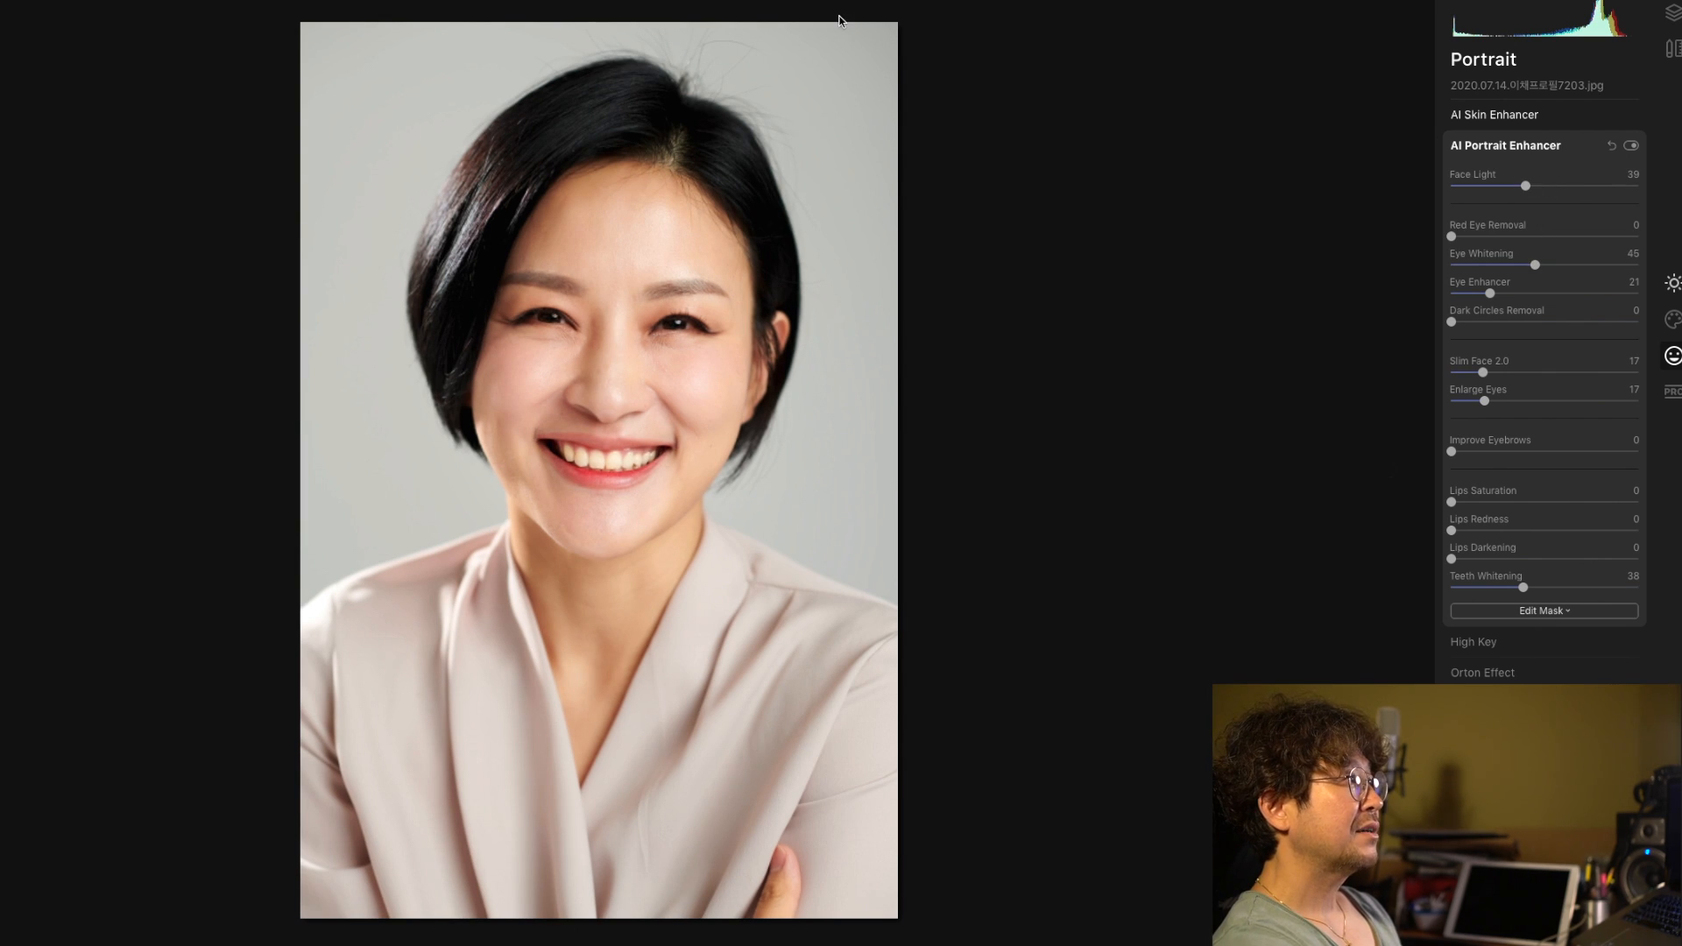
# Compare the smiling face with the original by moving the before/after divider across its centre.
pyautogui.click(707, 2)
pyautogui.moveTo(623, 392)
pyautogui.mouseDown()
pyautogui.moveTo(72, 404)
pyautogui.moveTo(1296, 371)
pyautogui.moveTo(429, 378)
pyautogui.moveTo(721, 377)
pyautogui.moveTo(620, 377)
pyautogui.moveTo(604, 395)
pyautogui.moveTo(695, 395)
pyautogui.moveTo(75, 383)
pyautogui.moveTo(931, 386)
pyautogui.moveTo(434, 391)
pyautogui.moveTo(657, 392)
pyautogui.moveTo(599, 396)
pyautogui.mouseUp()
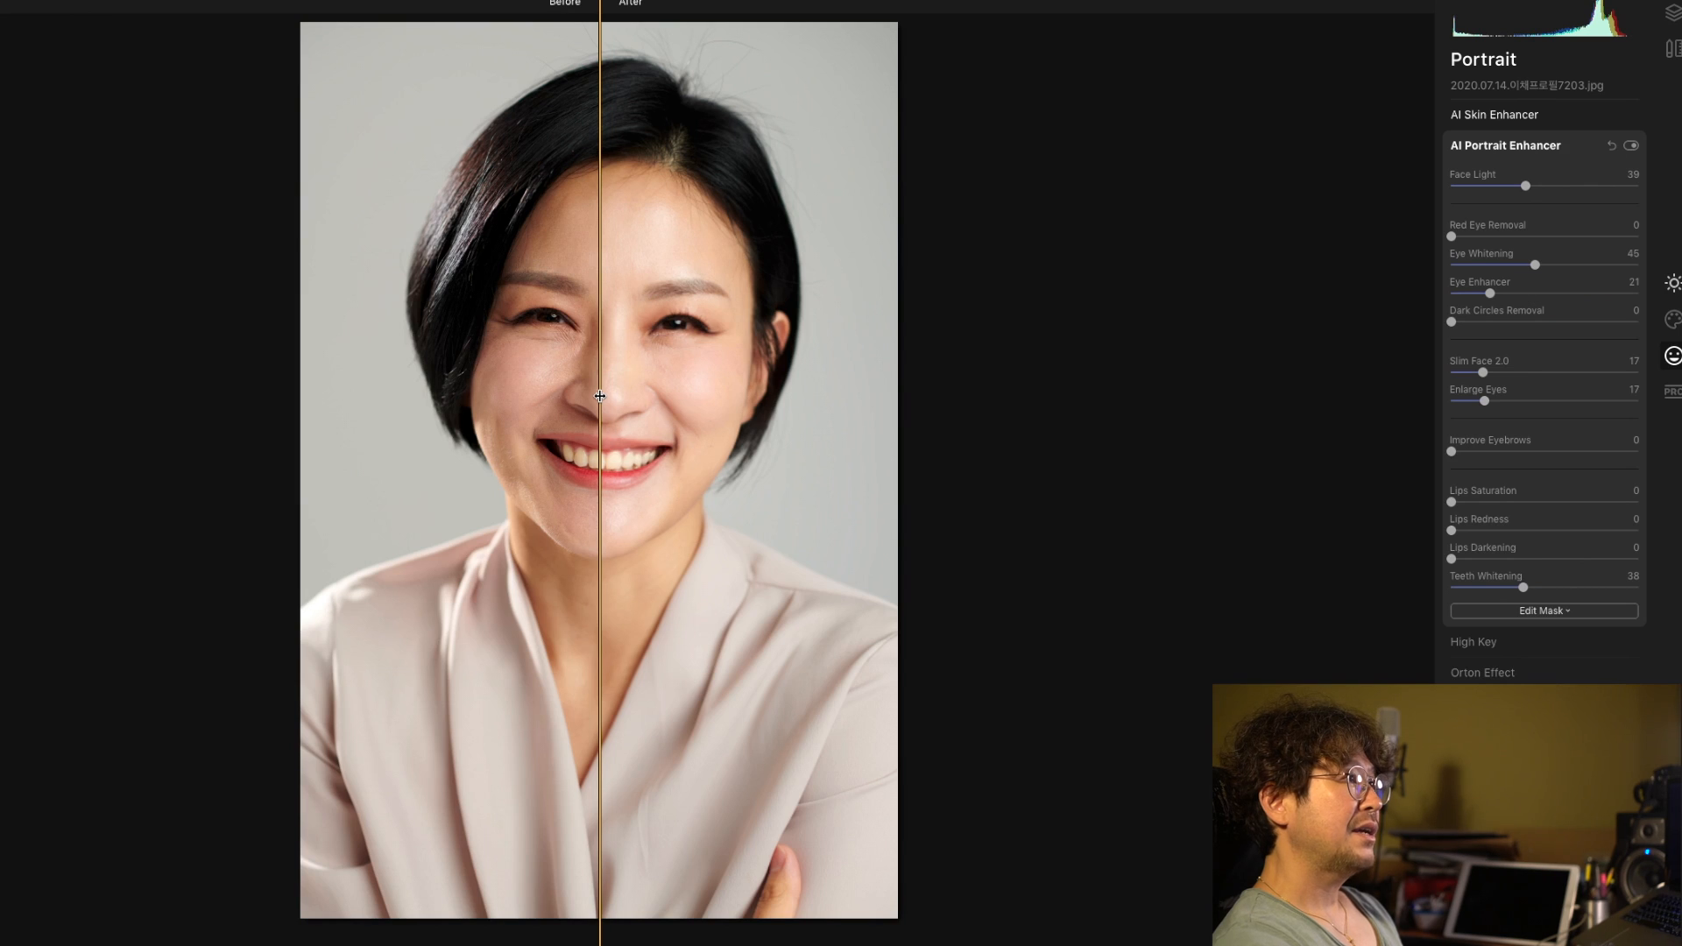
pyautogui.moveTo(599, 396); pyautogui.dragTo(607, 398)
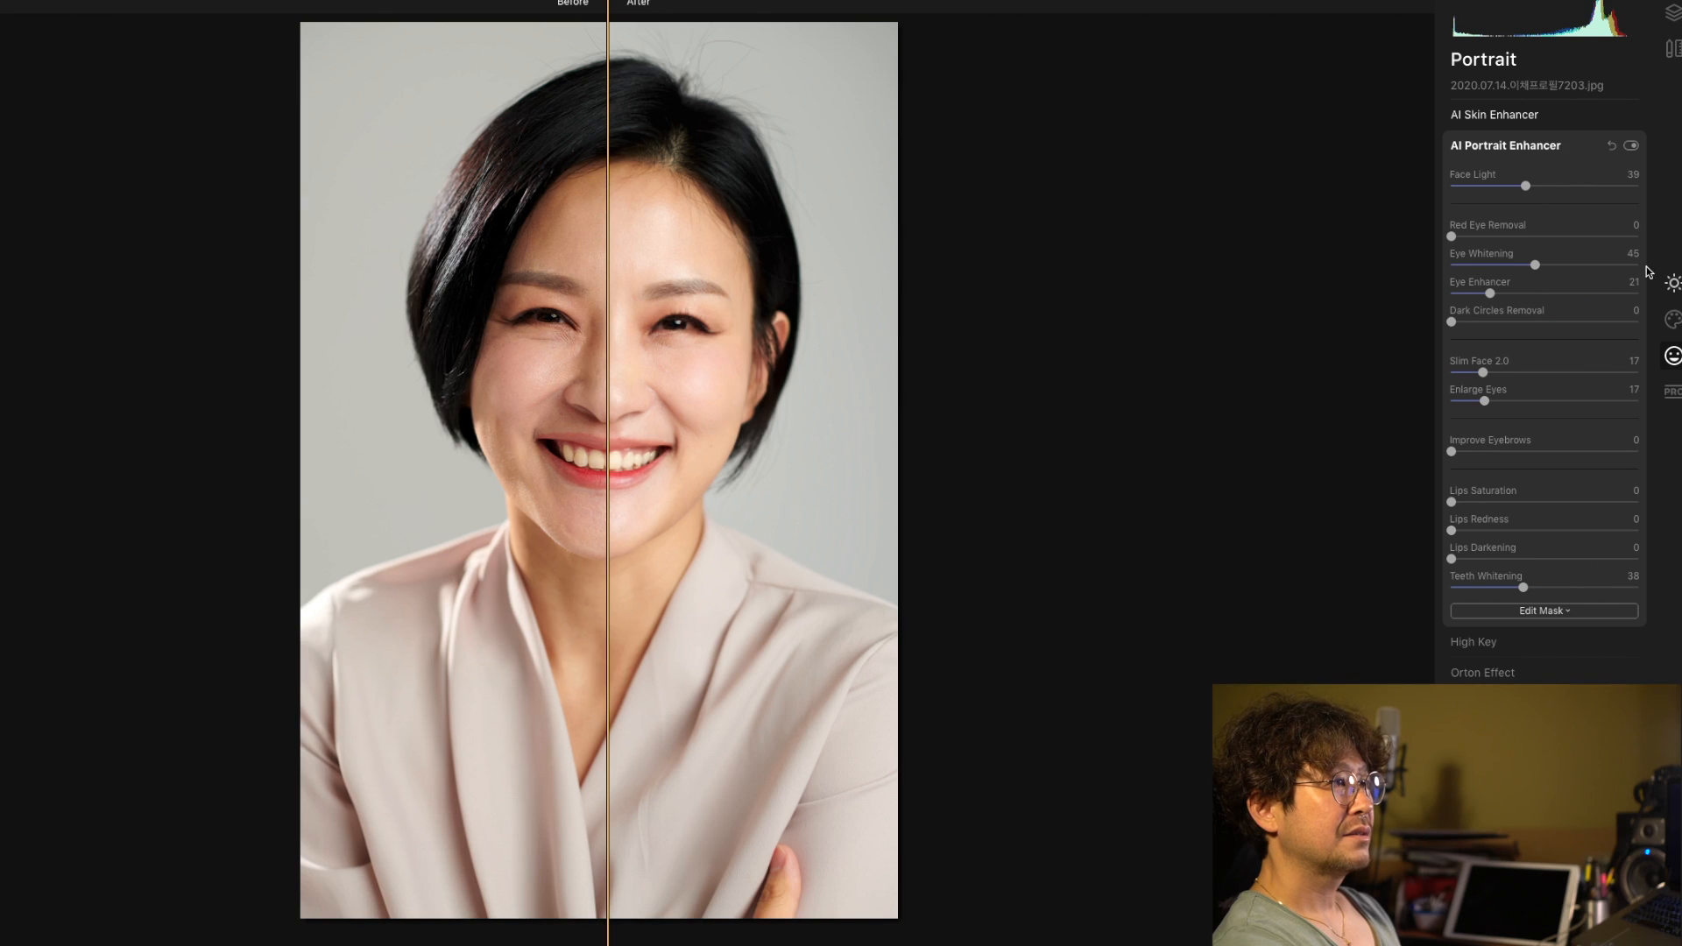
# Set the smiling portrait's Light Temperature to -6 and leave the split before/after view.
pyautogui.click(1672, 283)
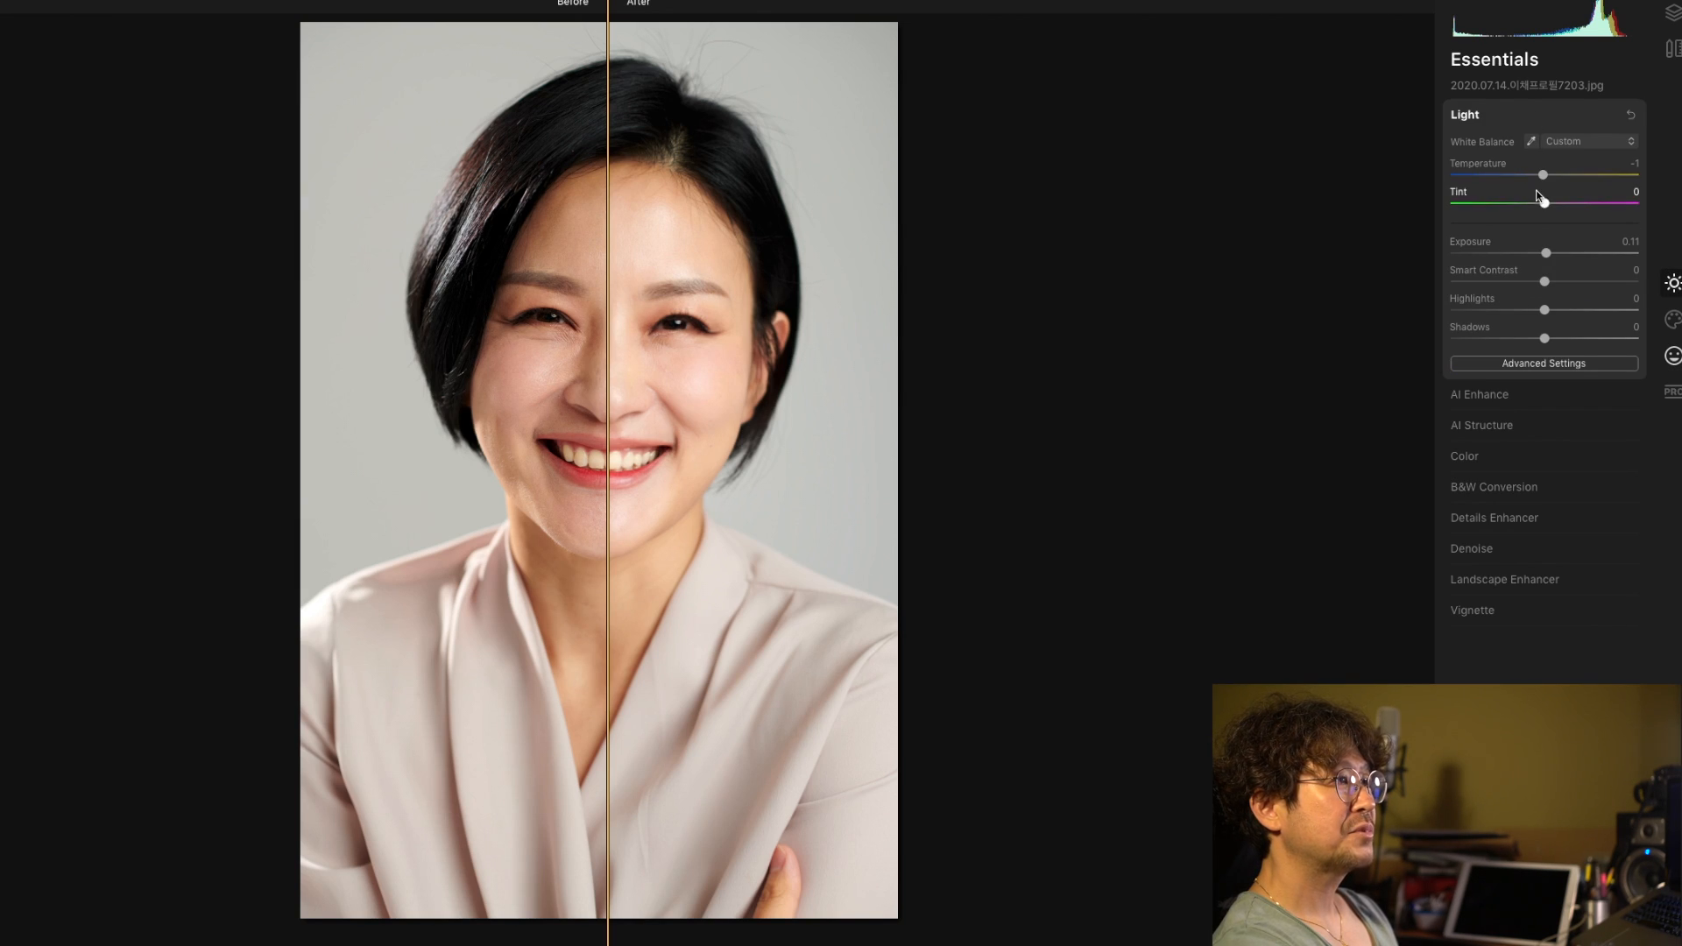
pyautogui.moveTo(1542, 176); pyautogui.dragTo(1538, 178)
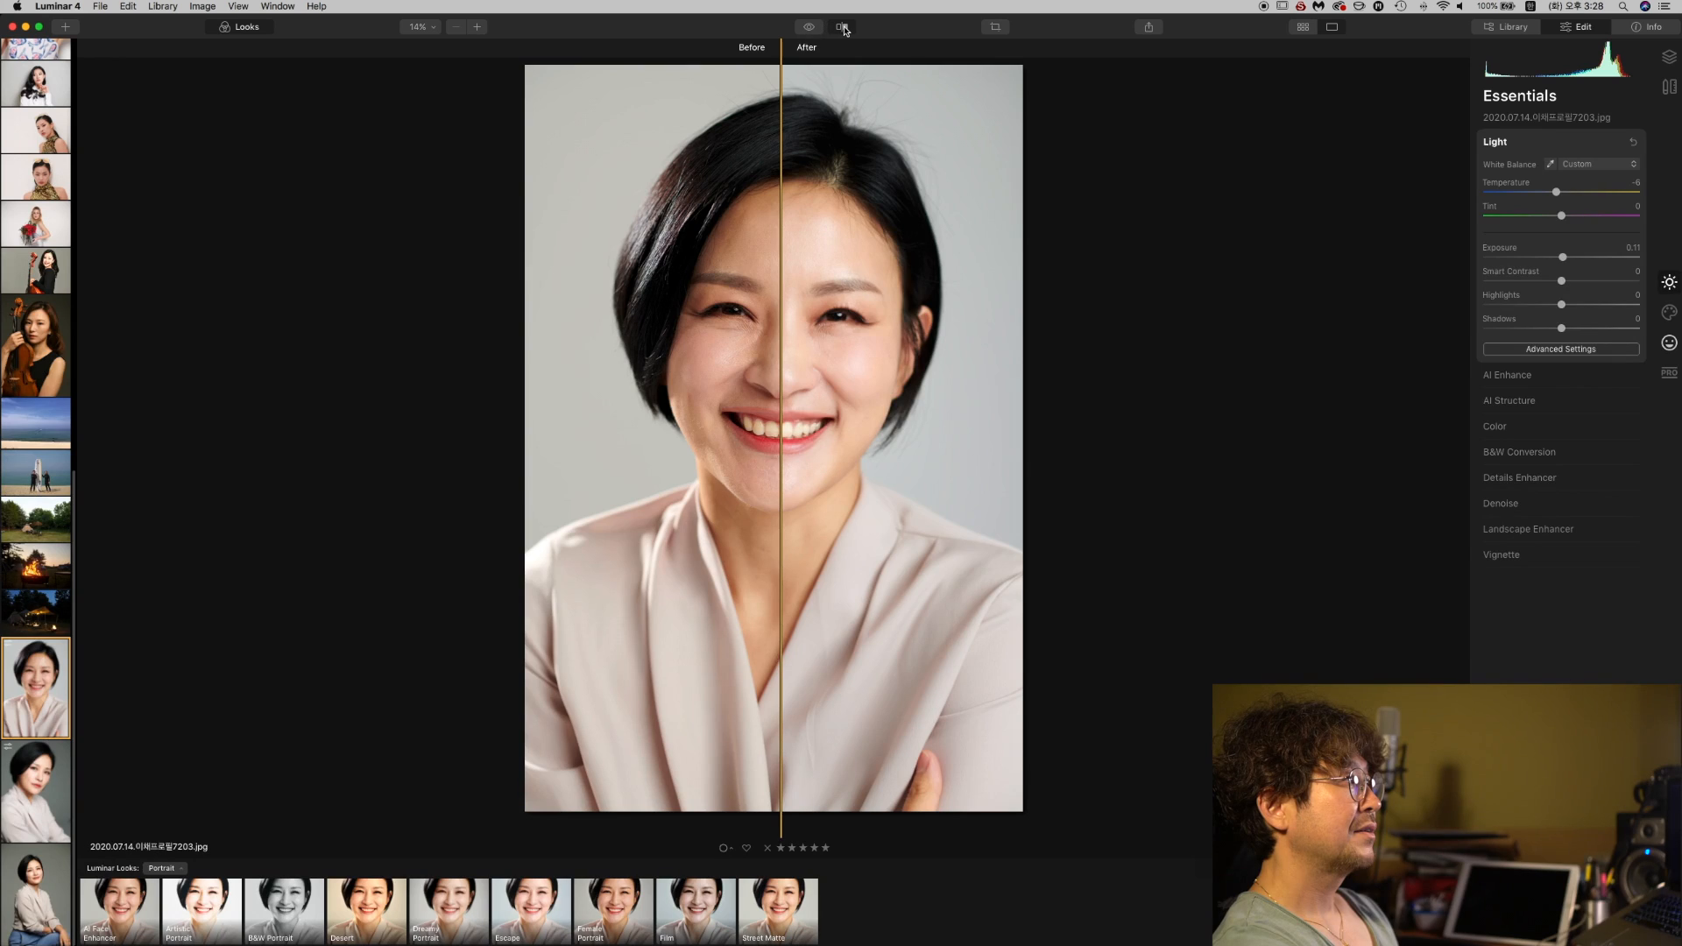
pyautogui.click(842, 27)
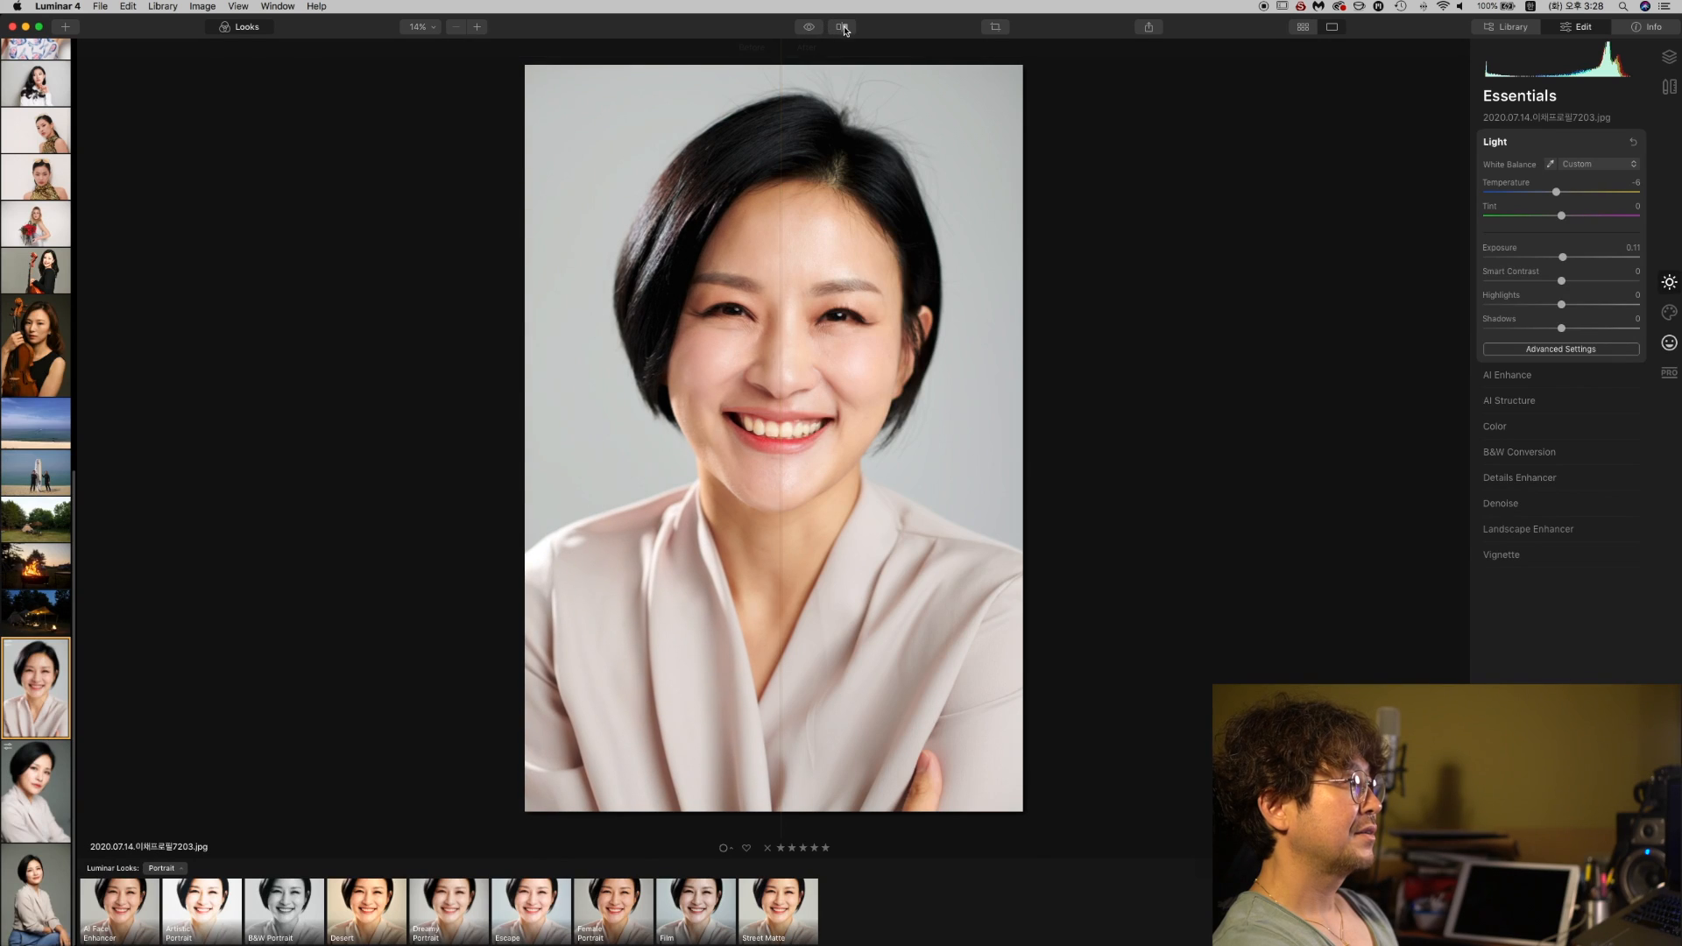
# Compare the retouched smiling portrait with the original, first over the full frame, then in the split before/after view.
pyautogui.click(810, 29)
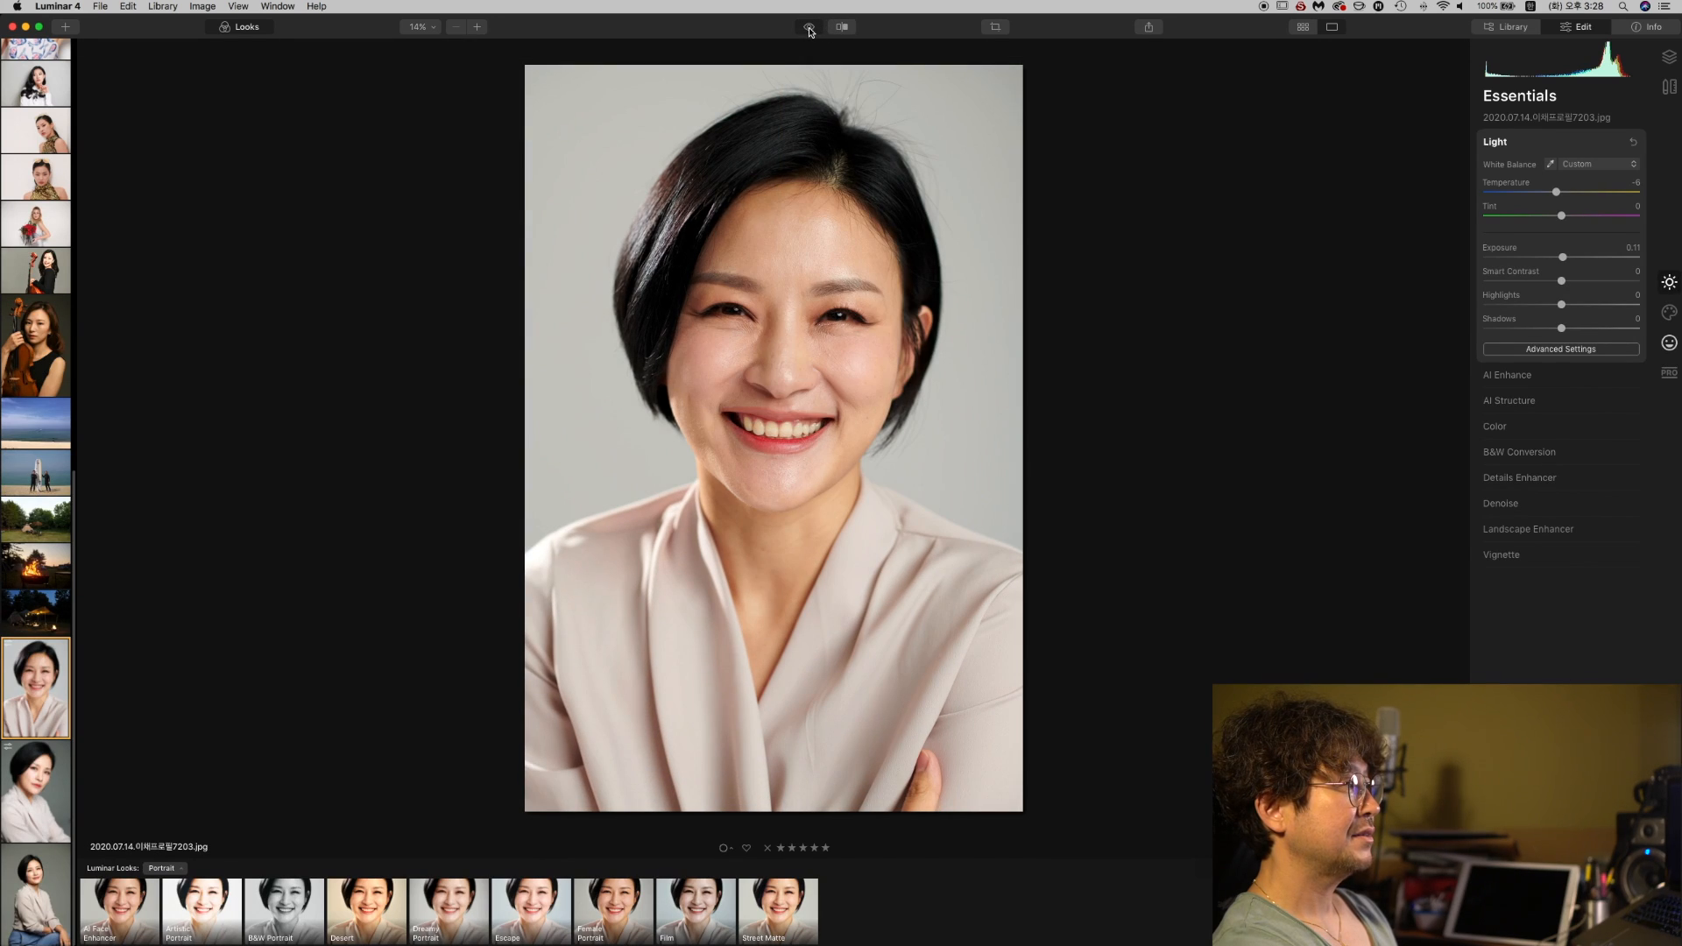
pyautogui.click(809, 30)
pyautogui.click(809, 30)
pyautogui.click(809, 30)
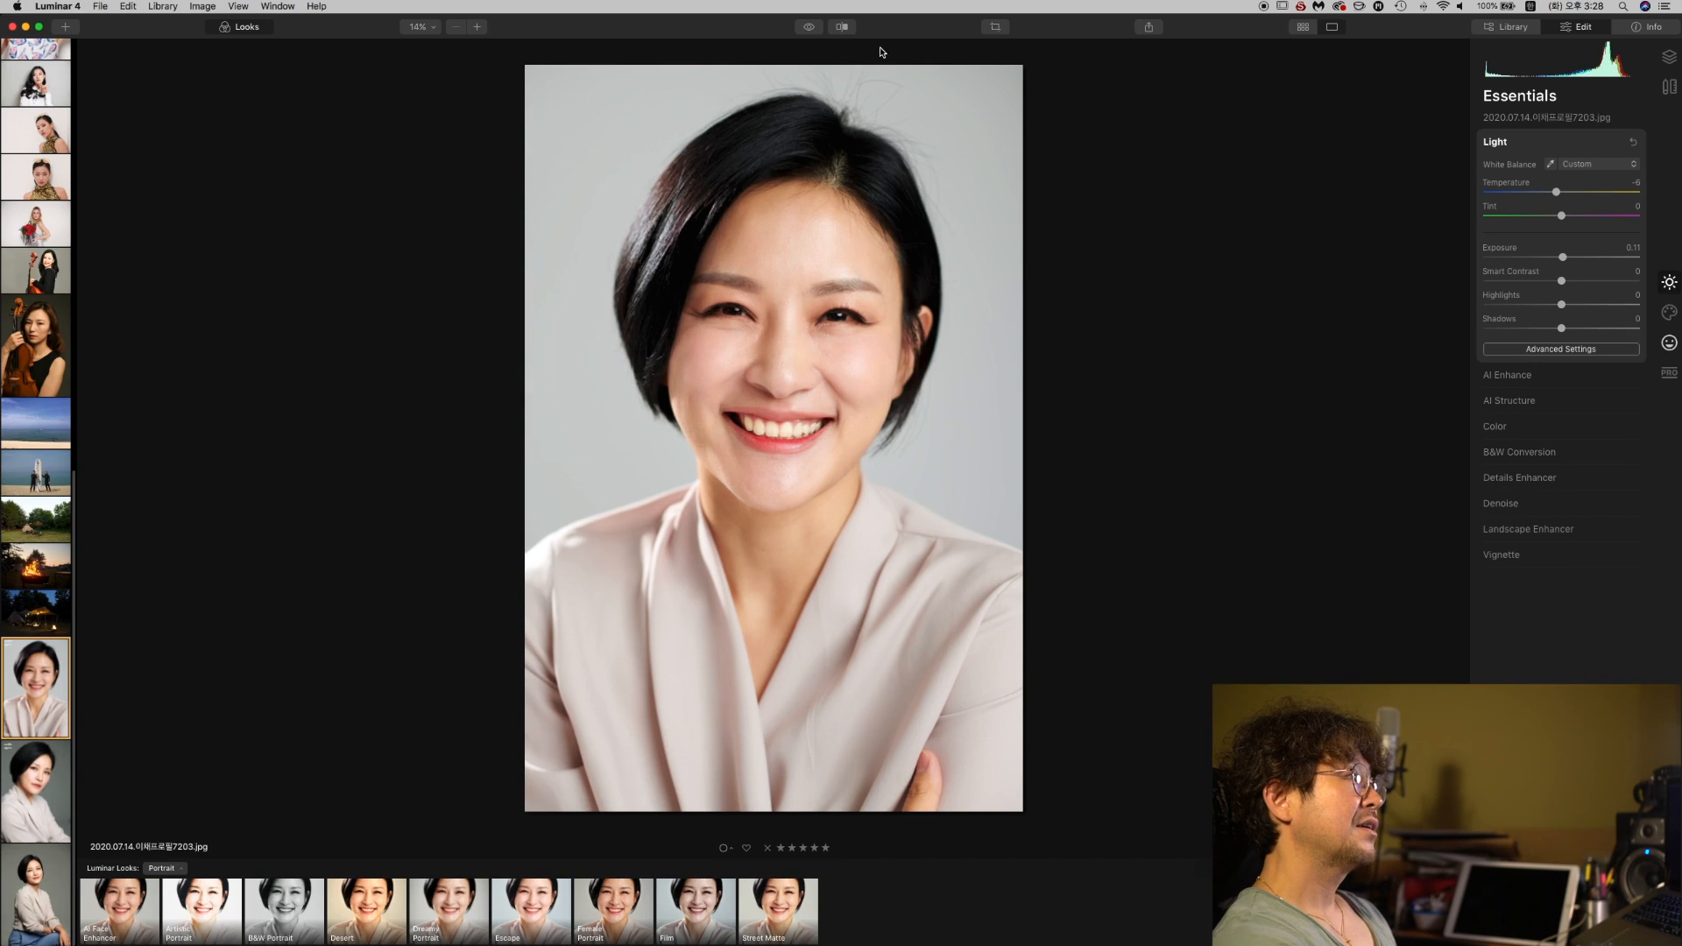
pyautogui.click(842, 27)
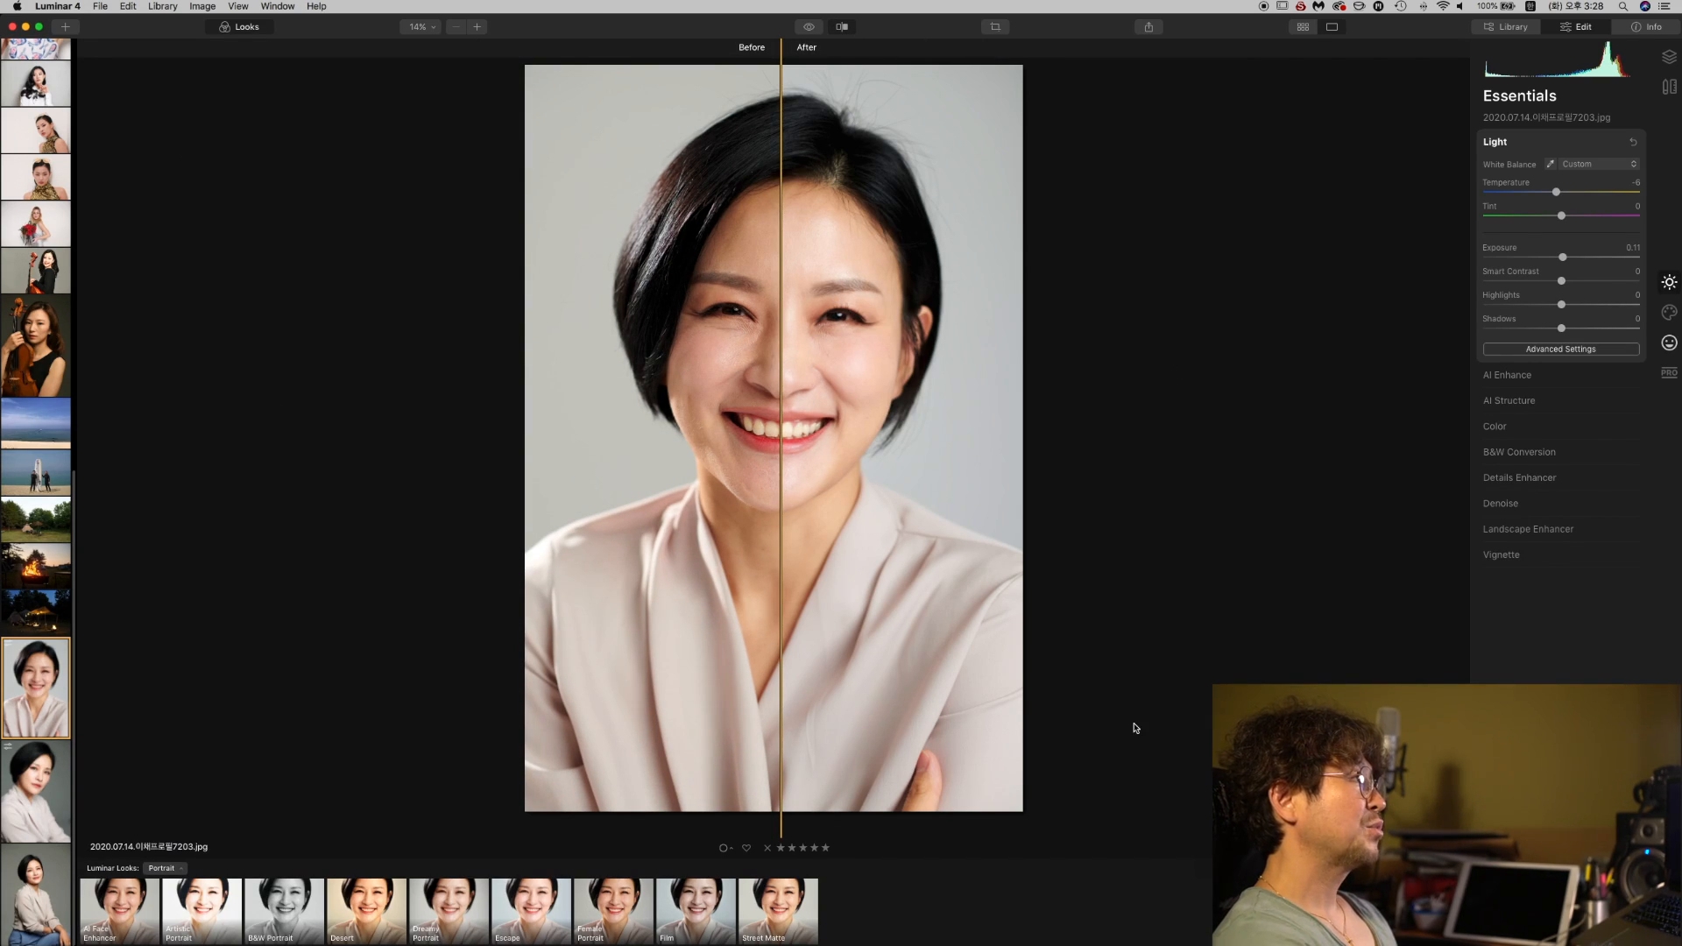
pyautogui.click(843, 28)
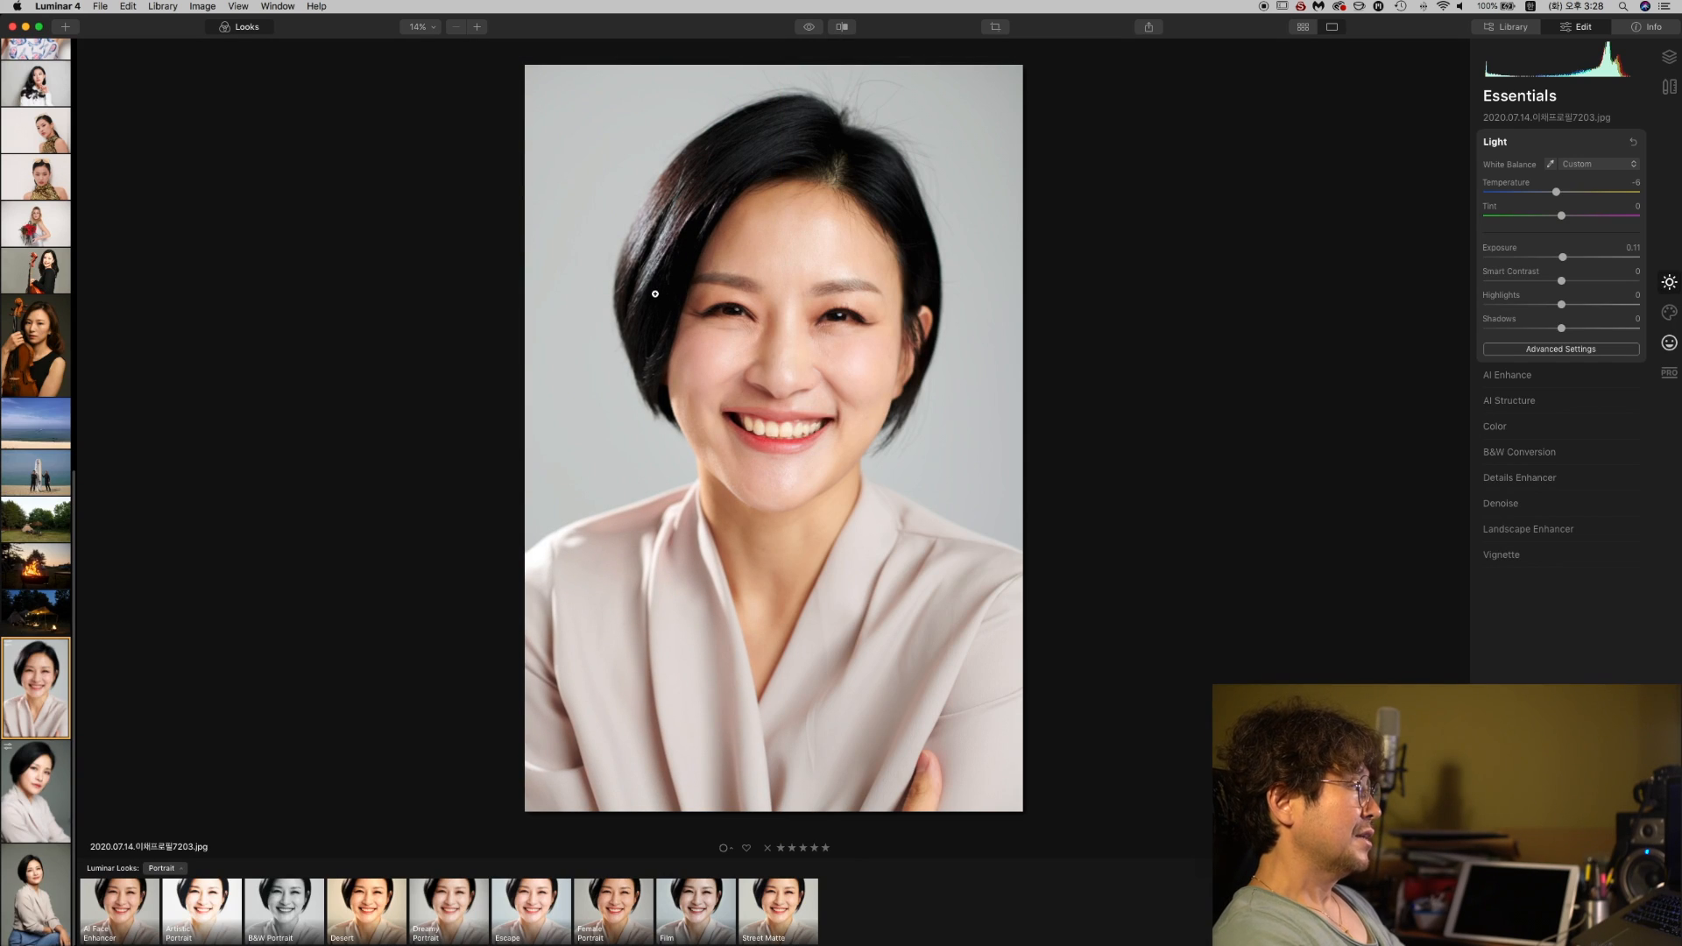
# Open the night camping photo LKS_6552.jpg with the tent, tarp and campfire for editing.
pyautogui.scroll(5, 11, 488)
pyautogui.scroll(5, 12, 488)
pyautogui.scroll(-10, 11, 488)
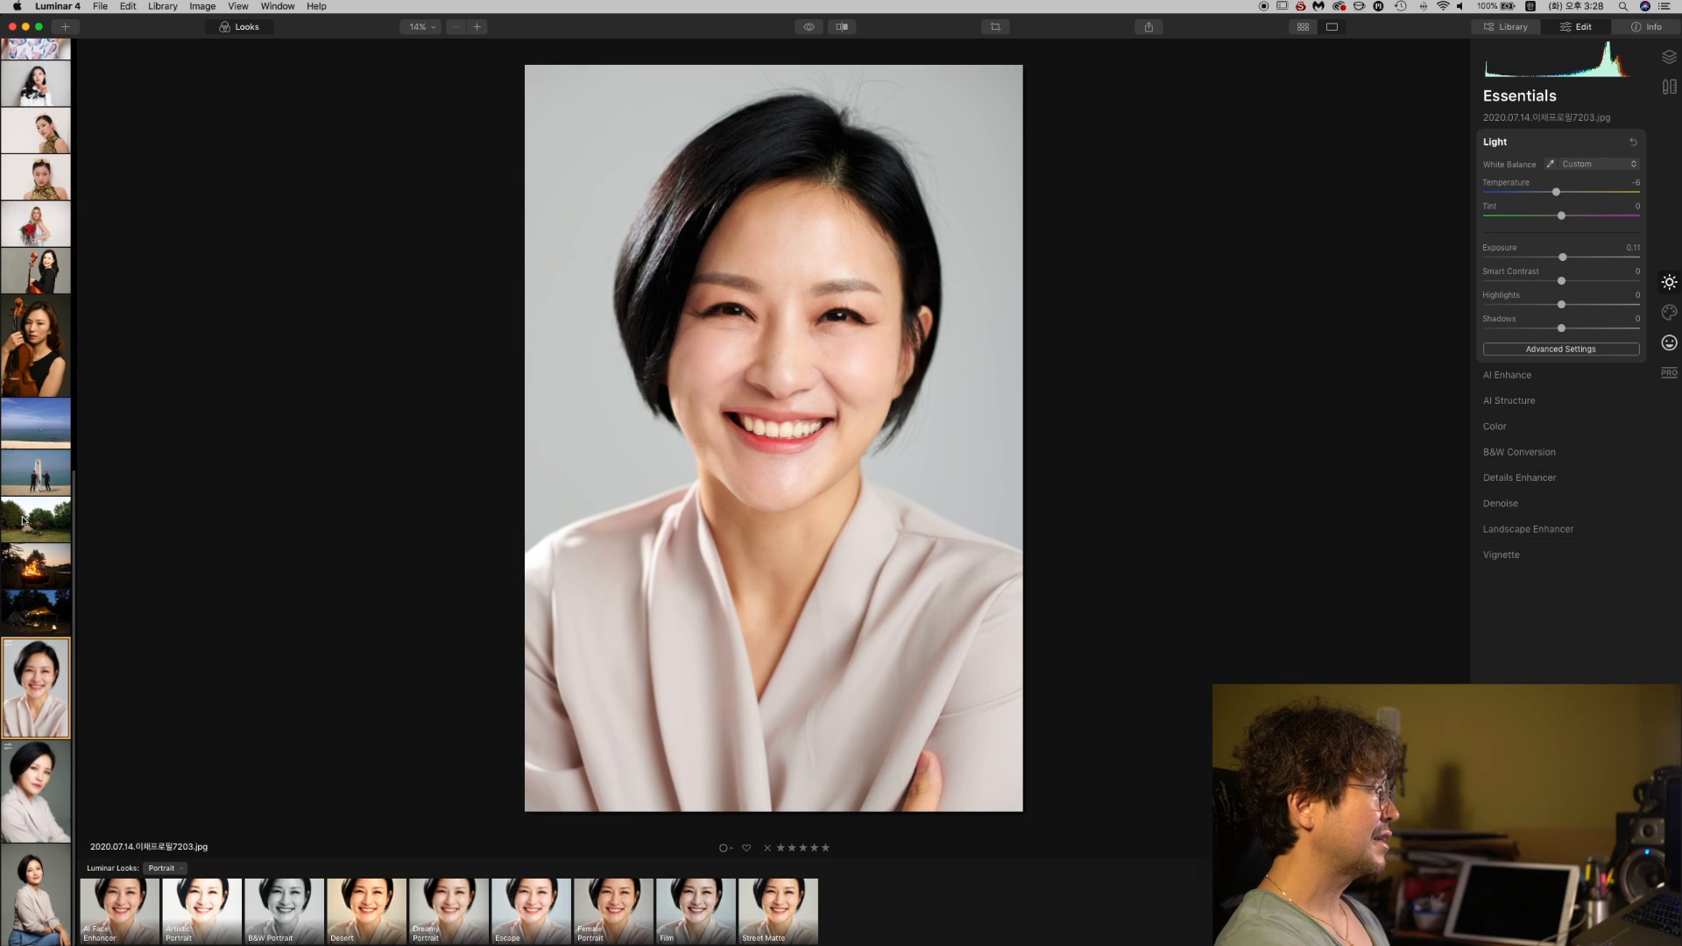
pyautogui.click(39, 616)
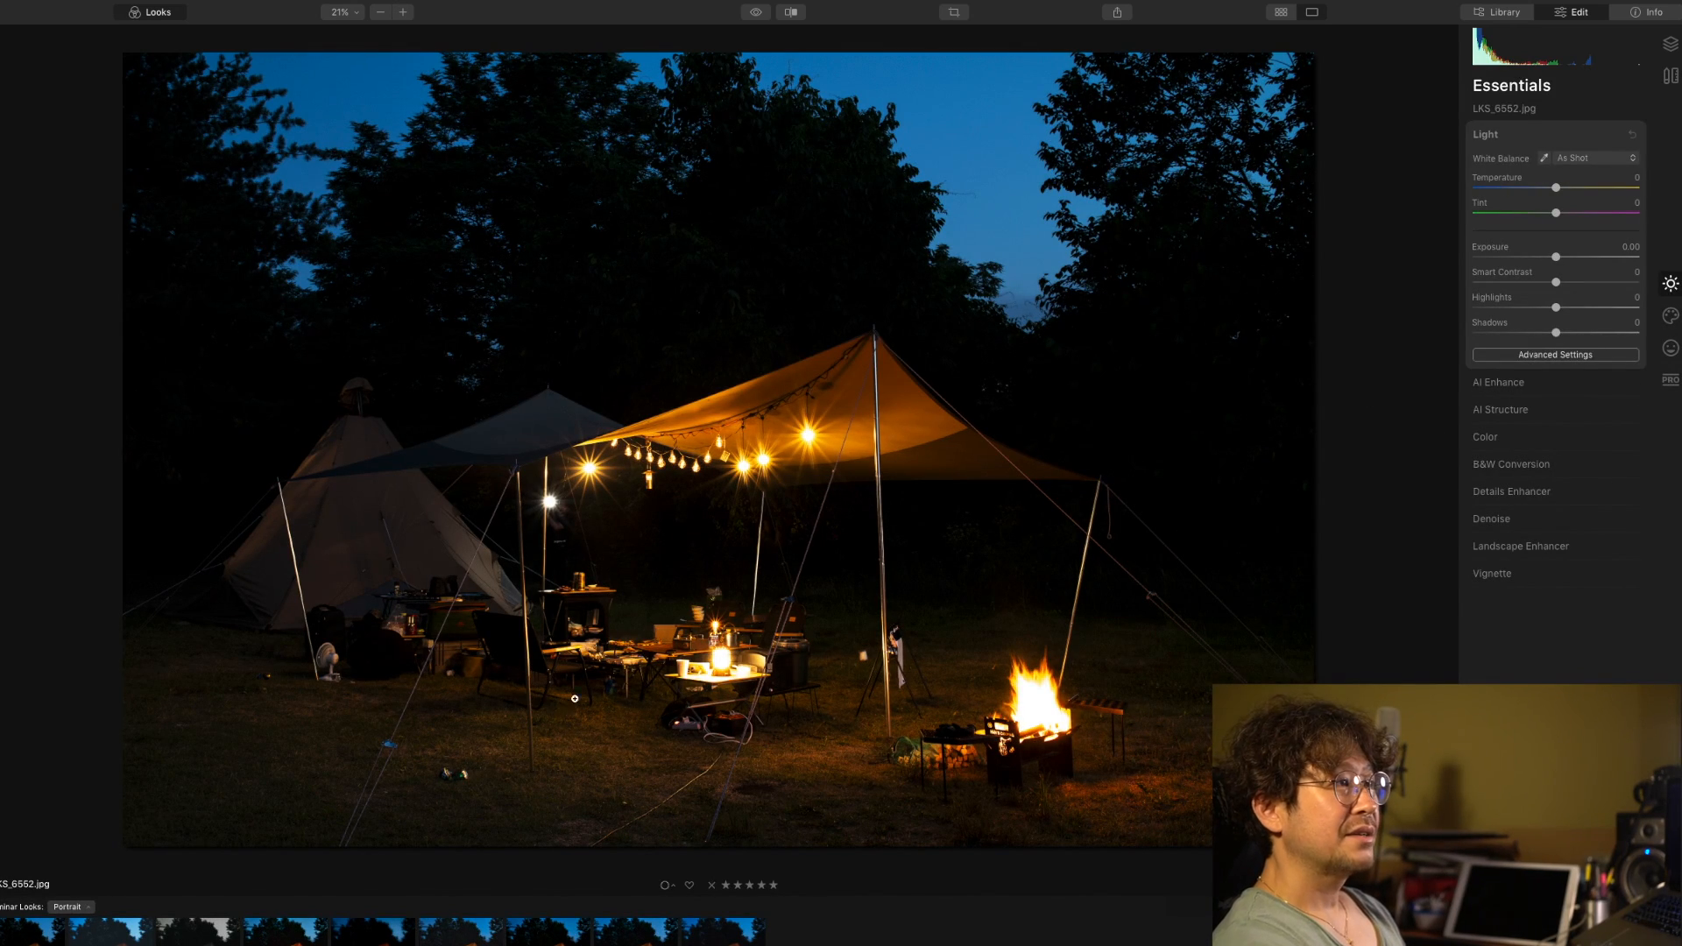
# Replace the camping photo's sky with AI Sky Replacement, trying Starry Night 1 and settling on Starry Night 2.
pyautogui.click(1671, 316)
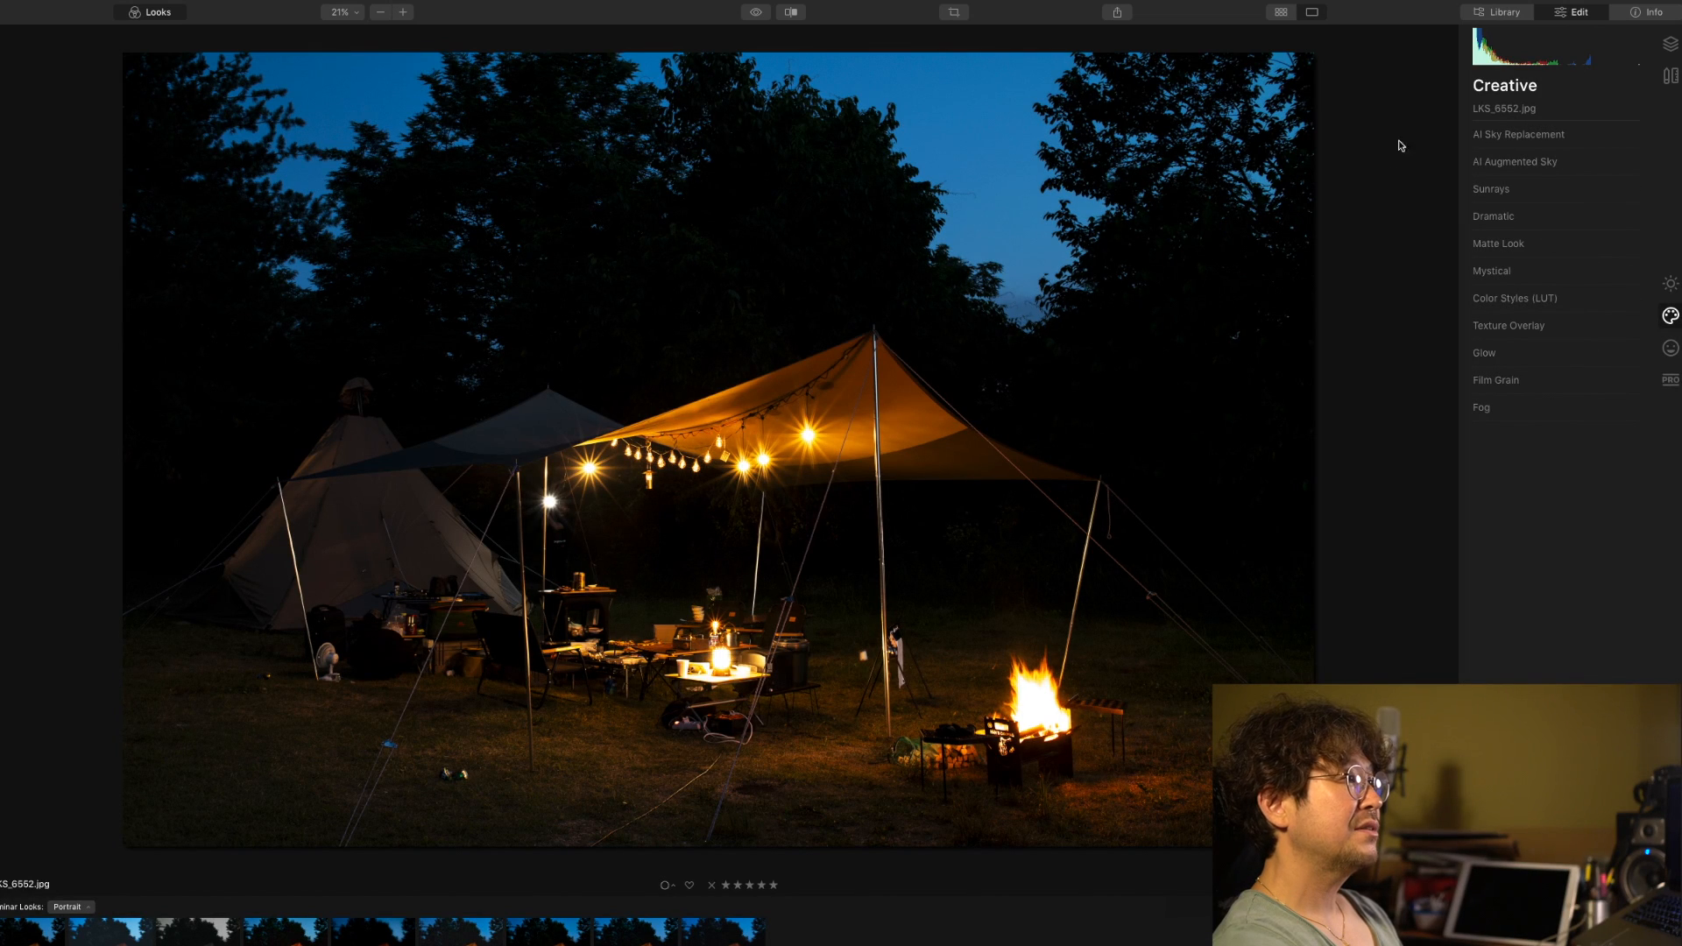
pyautogui.click(1517, 137)
pyautogui.click(1555, 160)
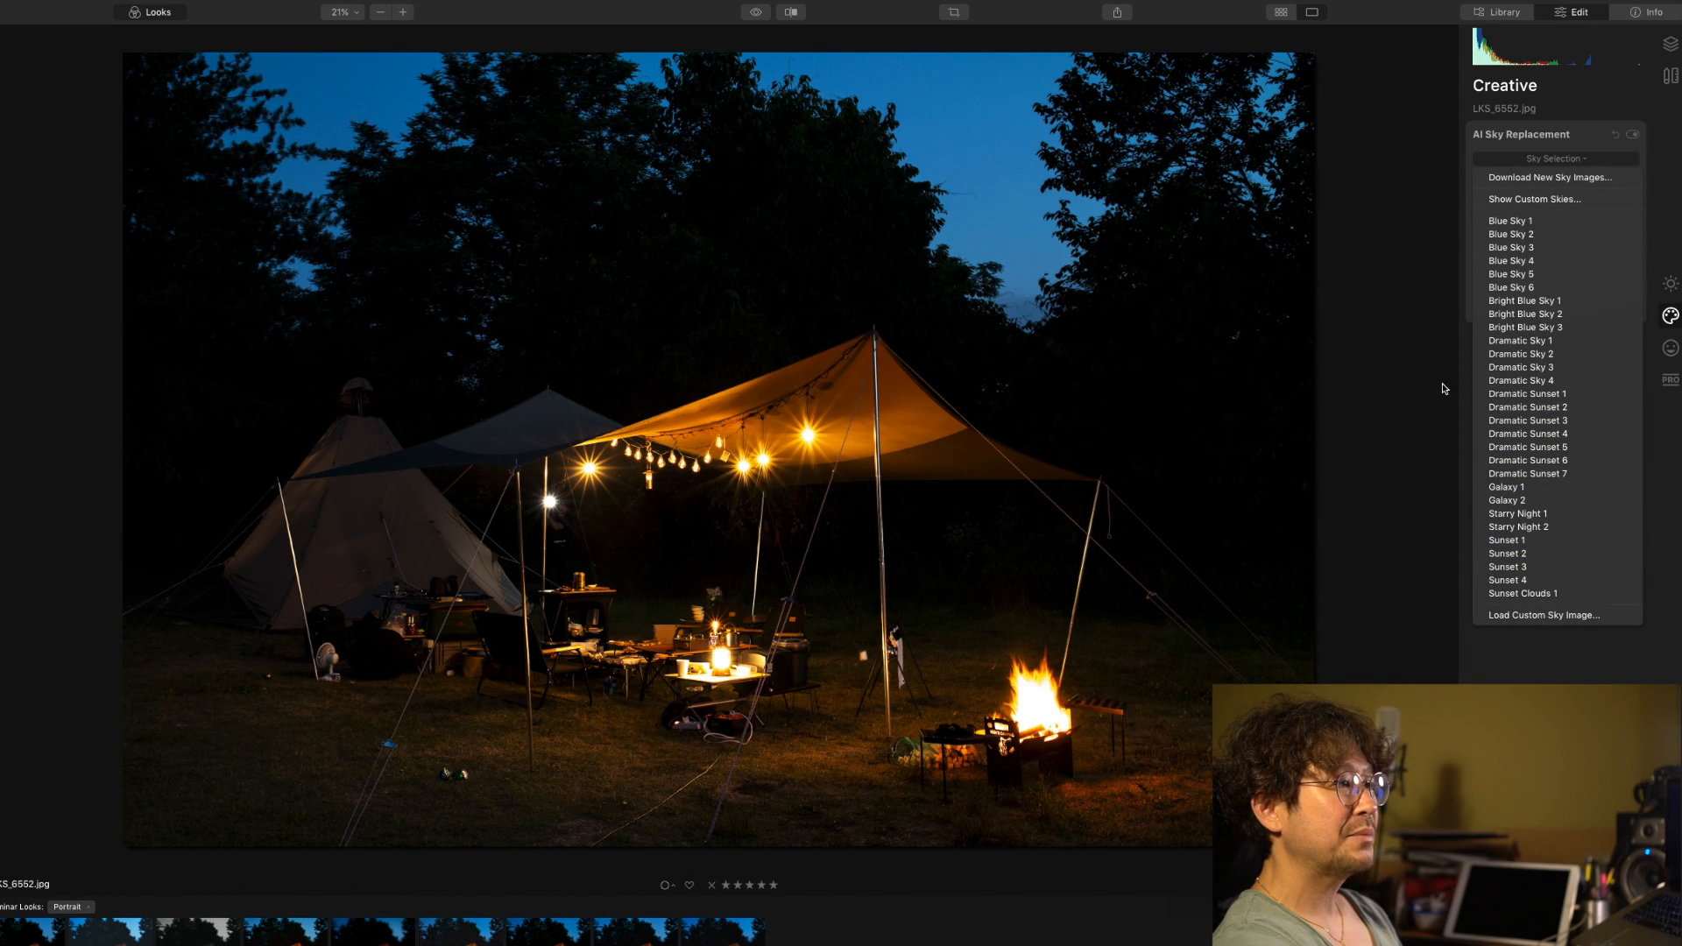
pyautogui.click(1539, 516)
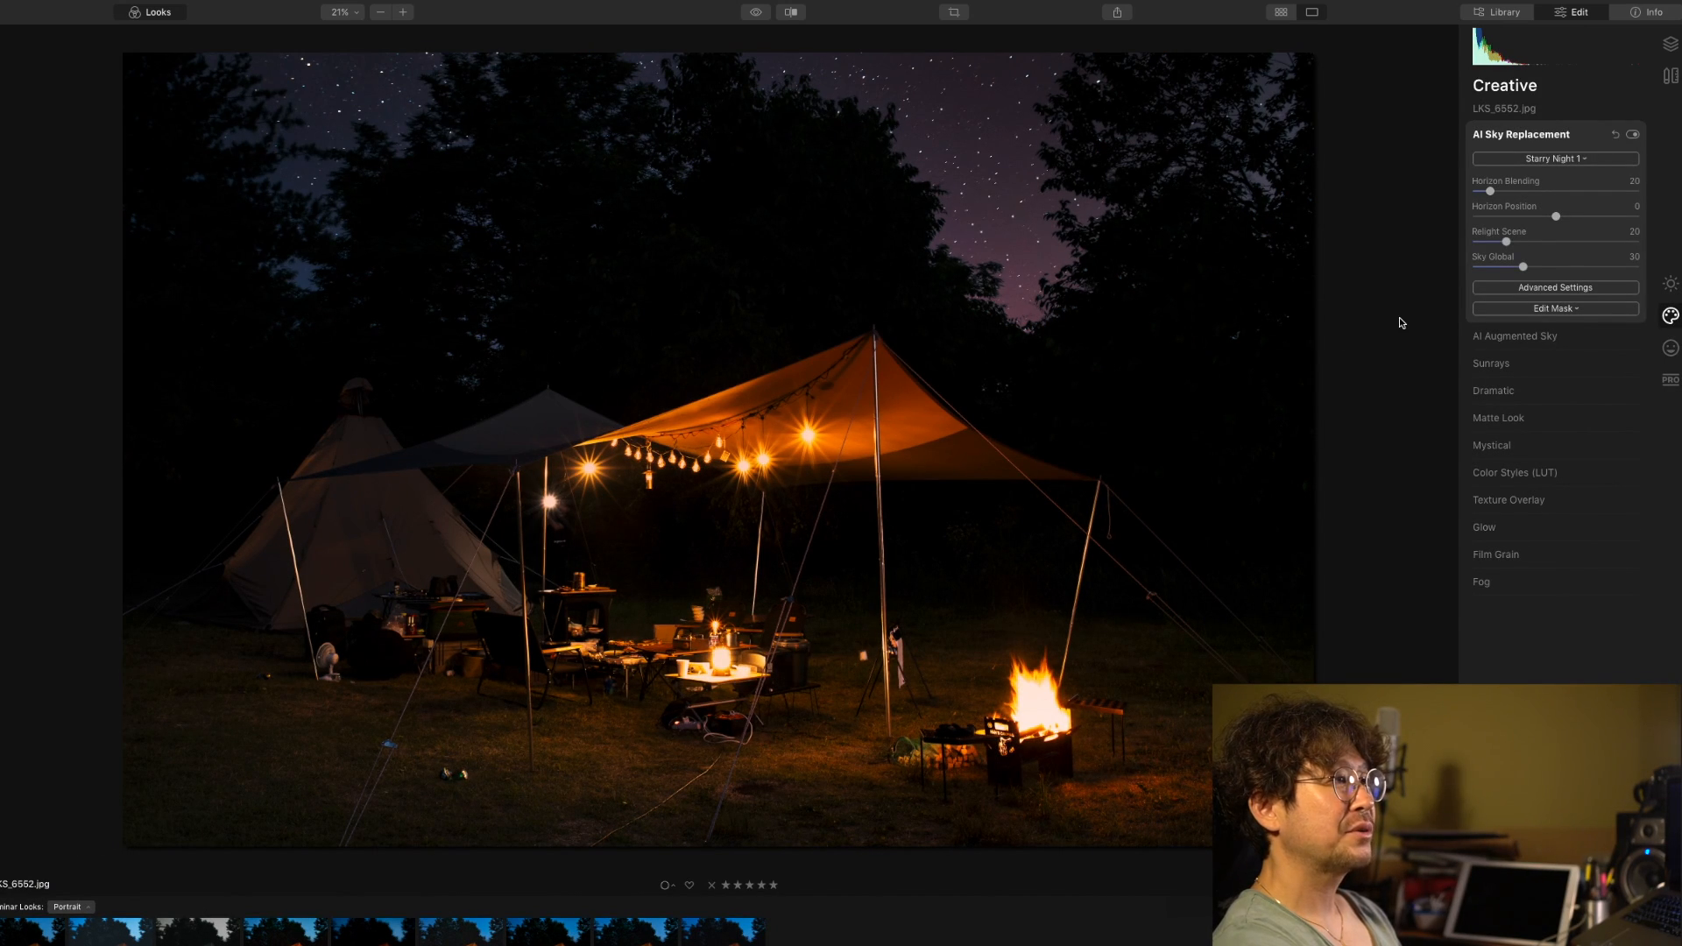
pyautogui.click(1572, 159)
pyautogui.click(1535, 528)
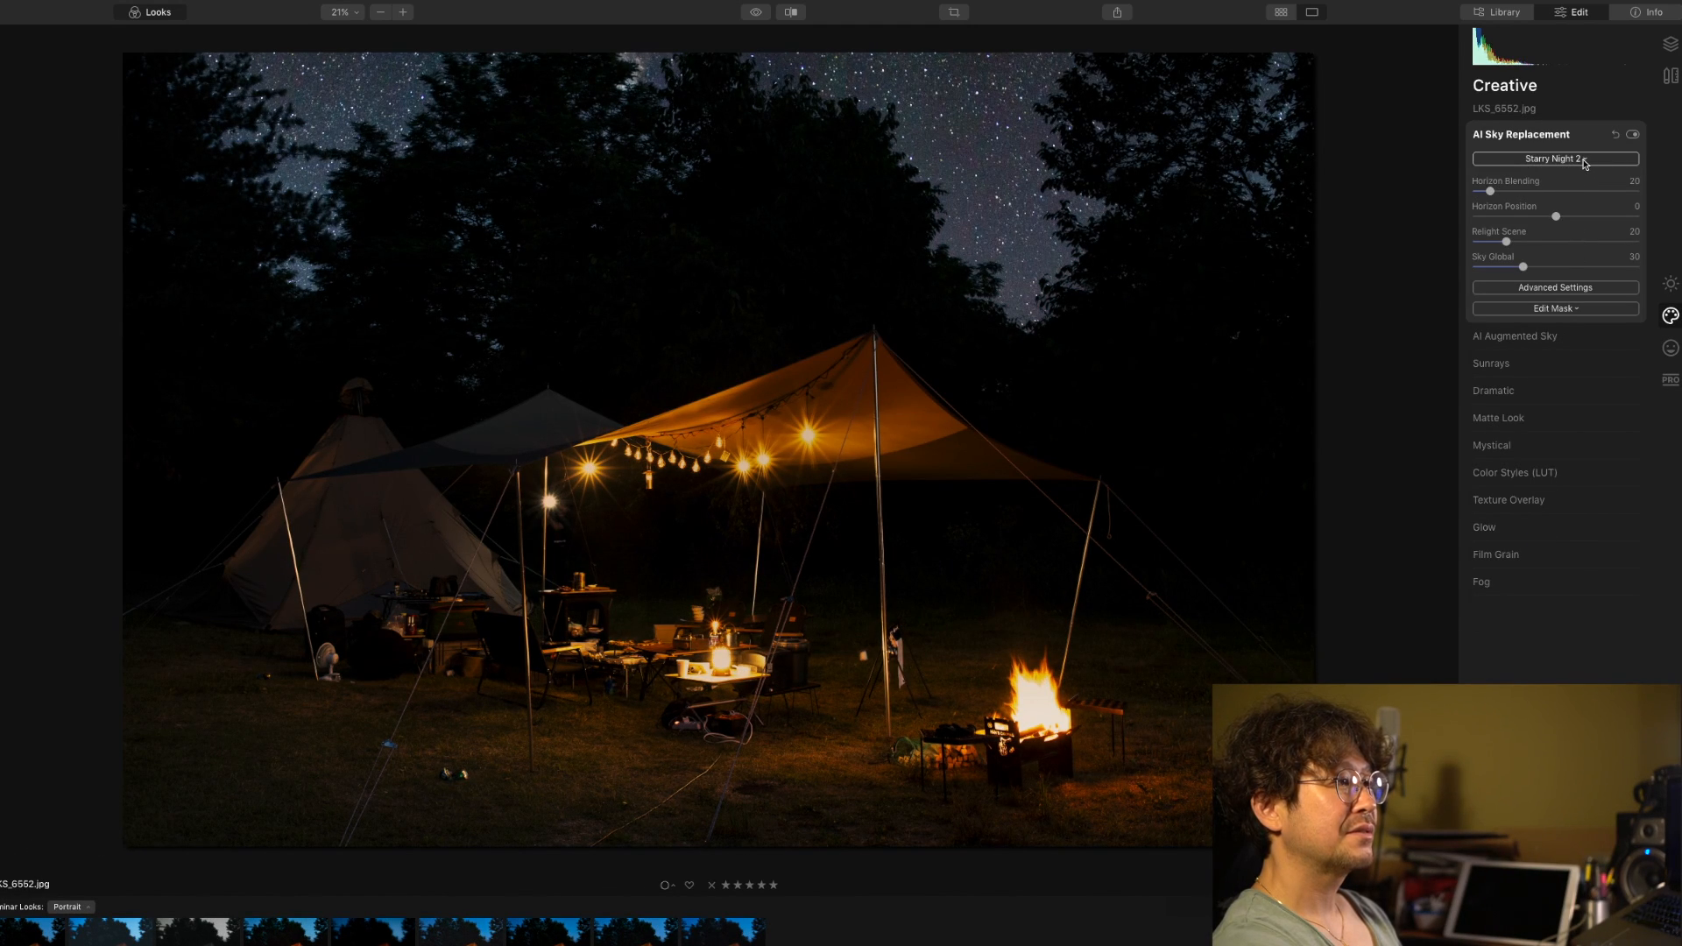
# Try the Galaxy 1 sky on the night camping photo and settle on Starry Night 1.
pyautogui.click(1583, 163)
pyautogui.click(1539, 486)
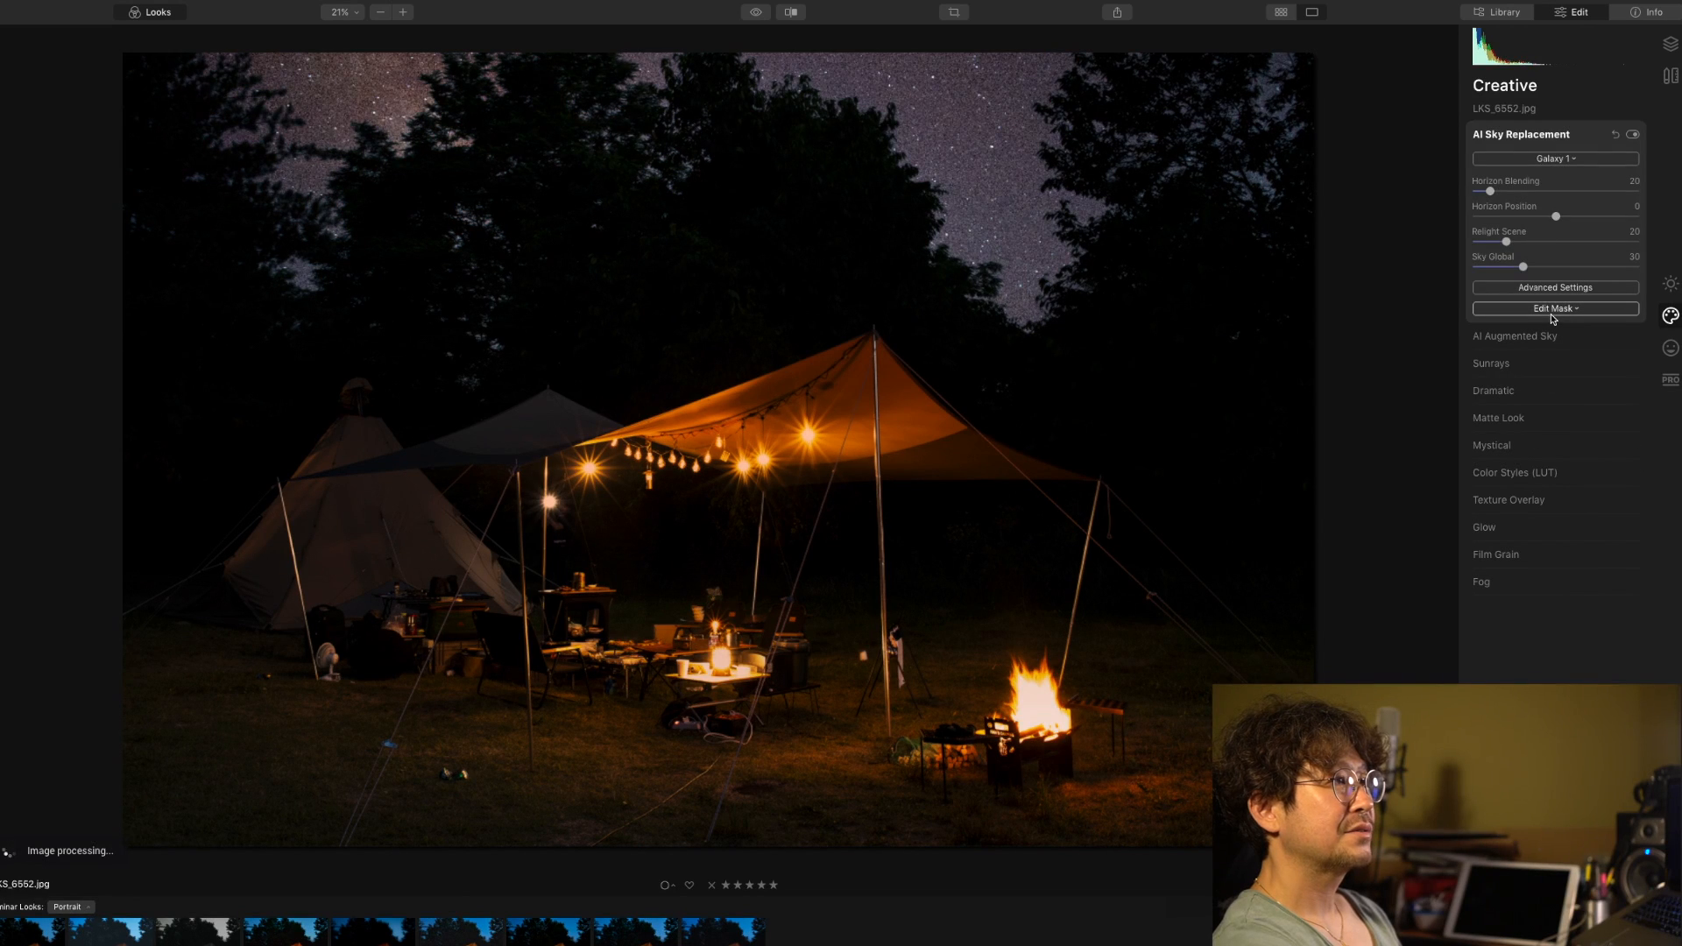
pyautogui.click(1553, 160)
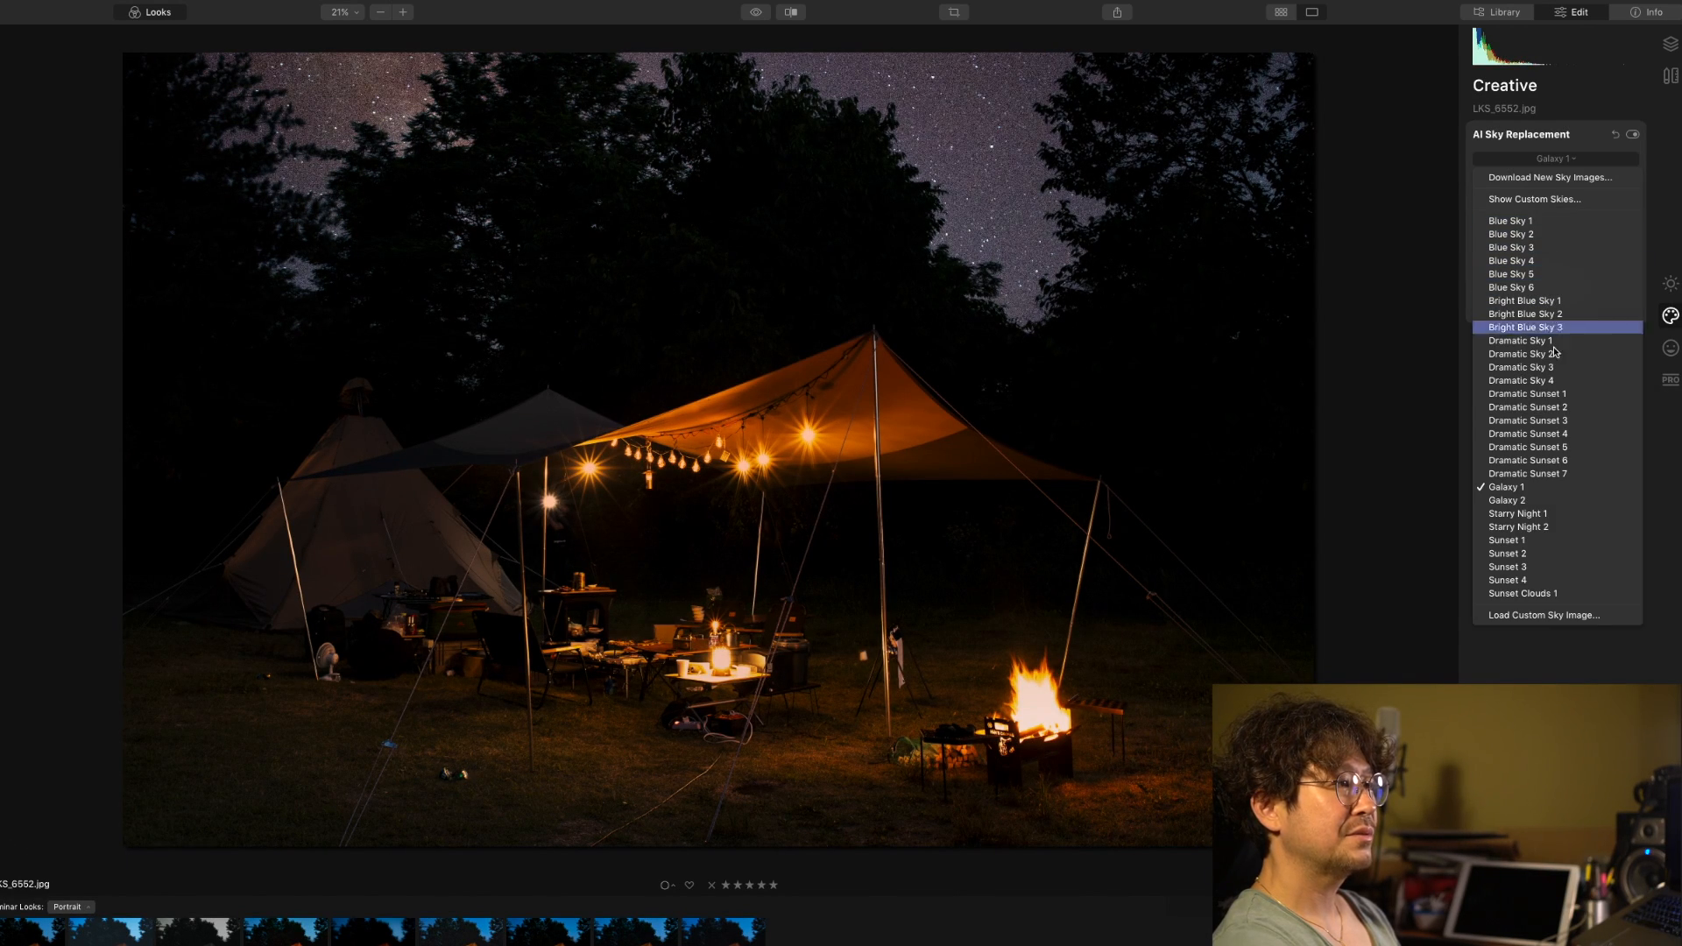
pyautogui.click(1543, 518)
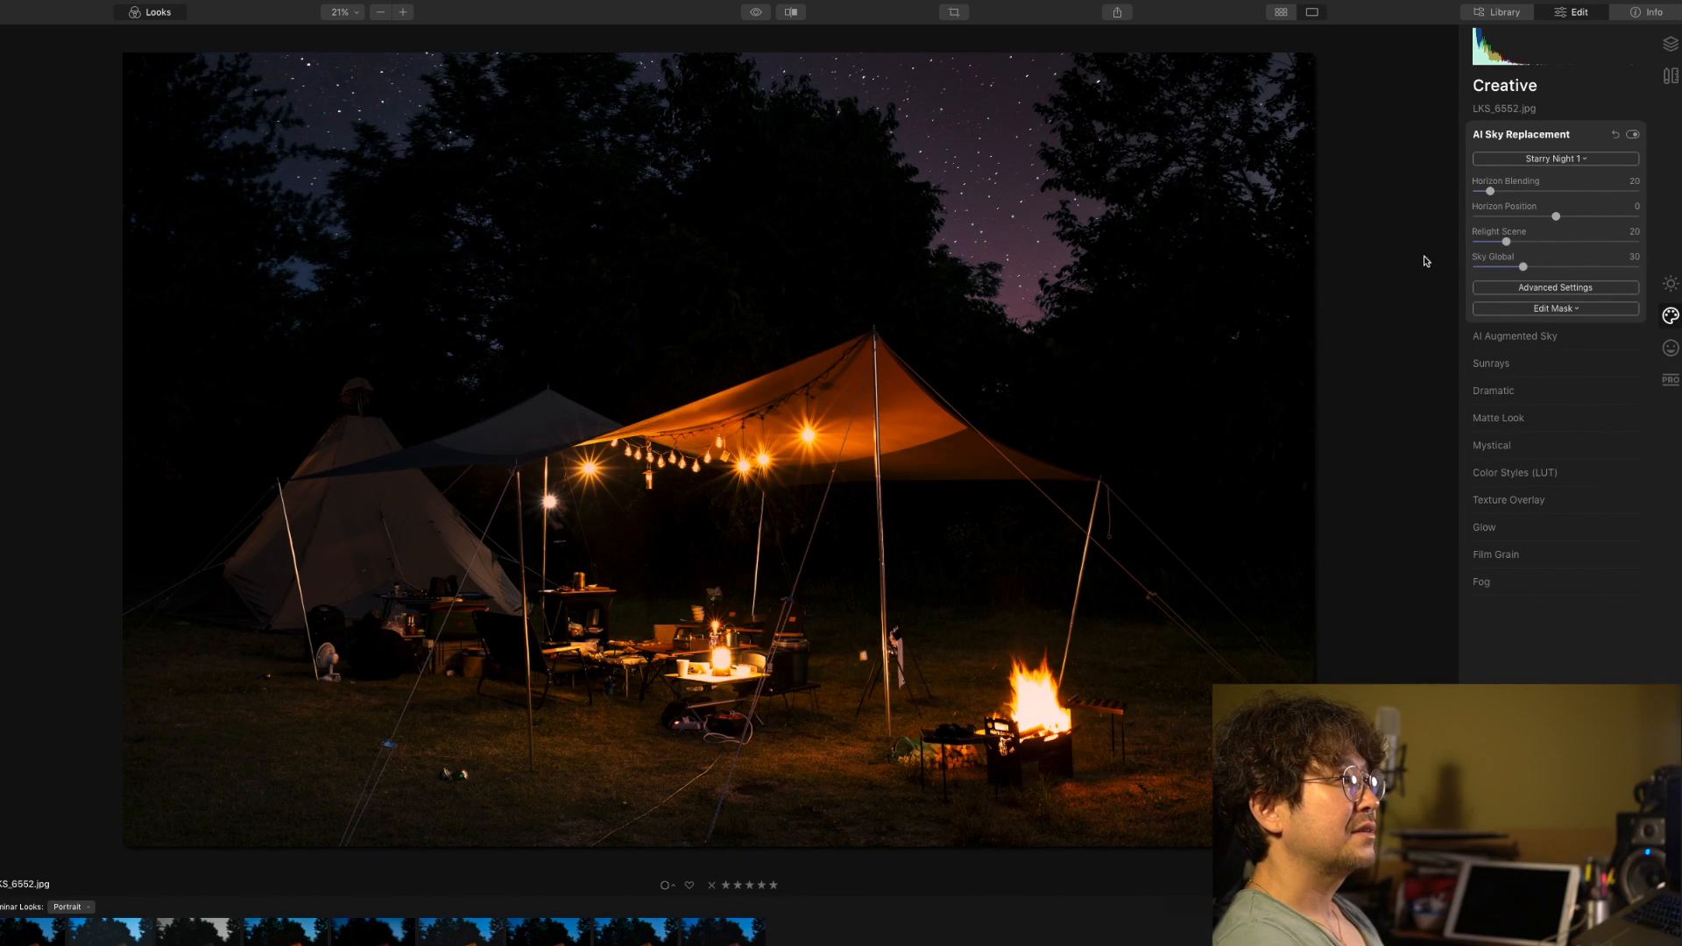
# Set the replacement sky's Sky Temperature to 3 and Sky Exposure to 12 in the advanced settings.
pyautogui.click(1529, 289)
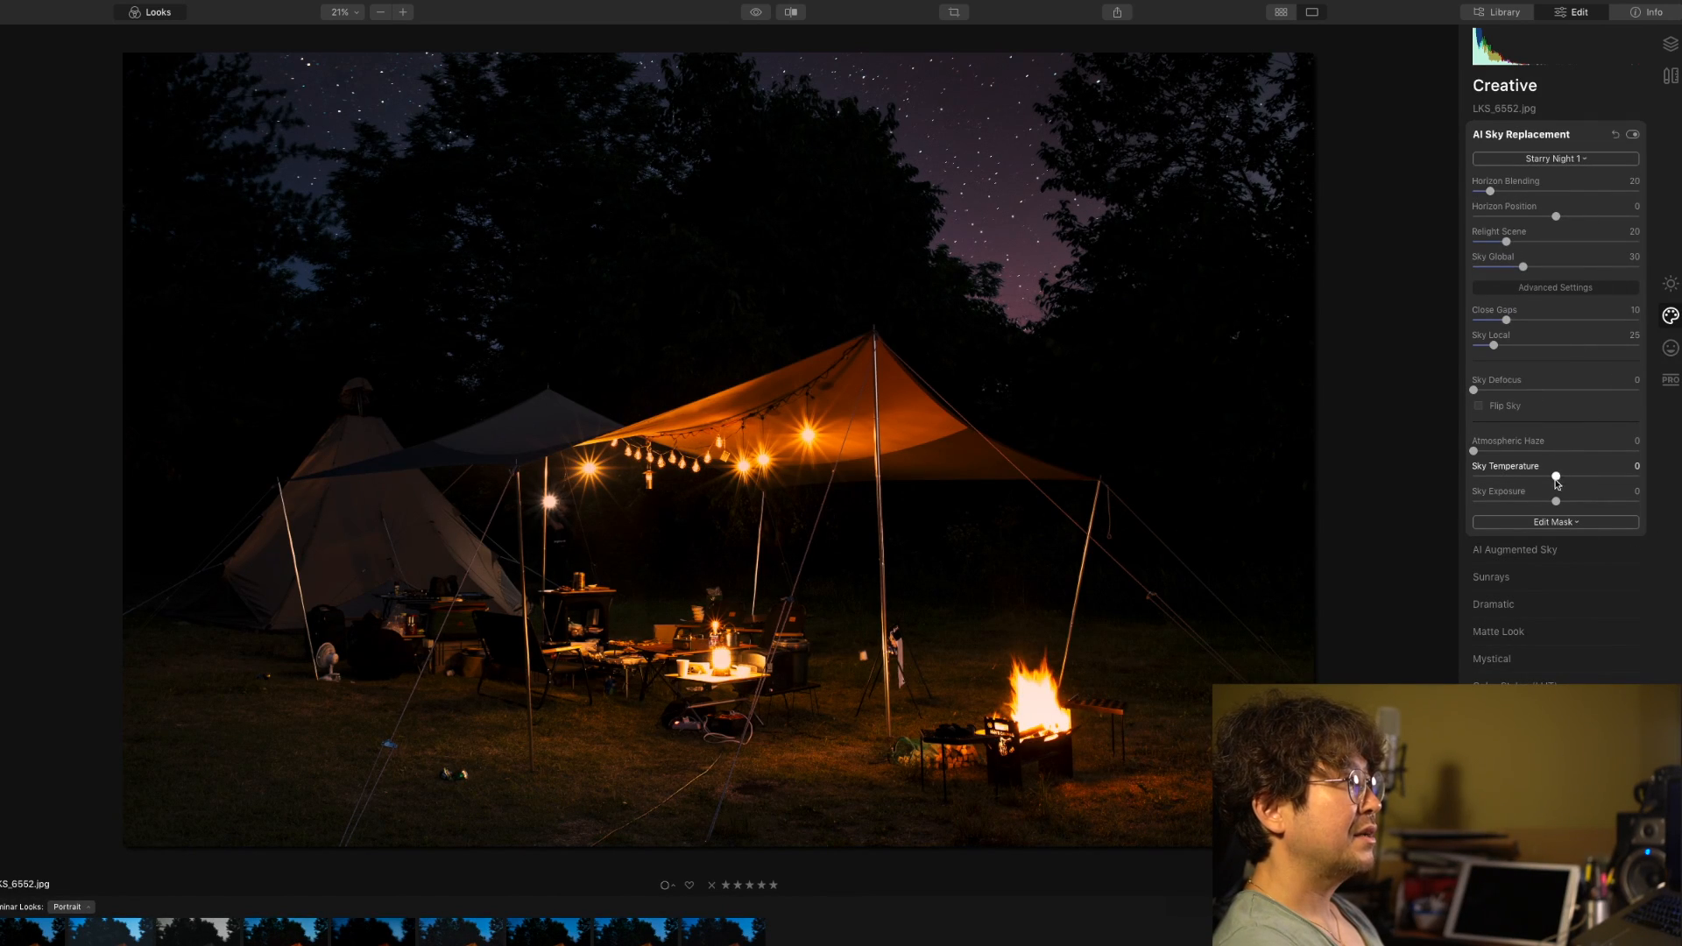
pyautogui.moveTo(1556, 478)
pyautogui.mouseDown()
pyautogui.moveTo(1511, 478)
pyautogui.moveTo(1625, 477)
pyautogui.moveTo(1558, 479)
pyautogui.moveTo(1534, 504)
pyautogui.moveTo(1634, 502)
pyautogui.moveTo(1568, 505)
pyautogui.mouseUp()
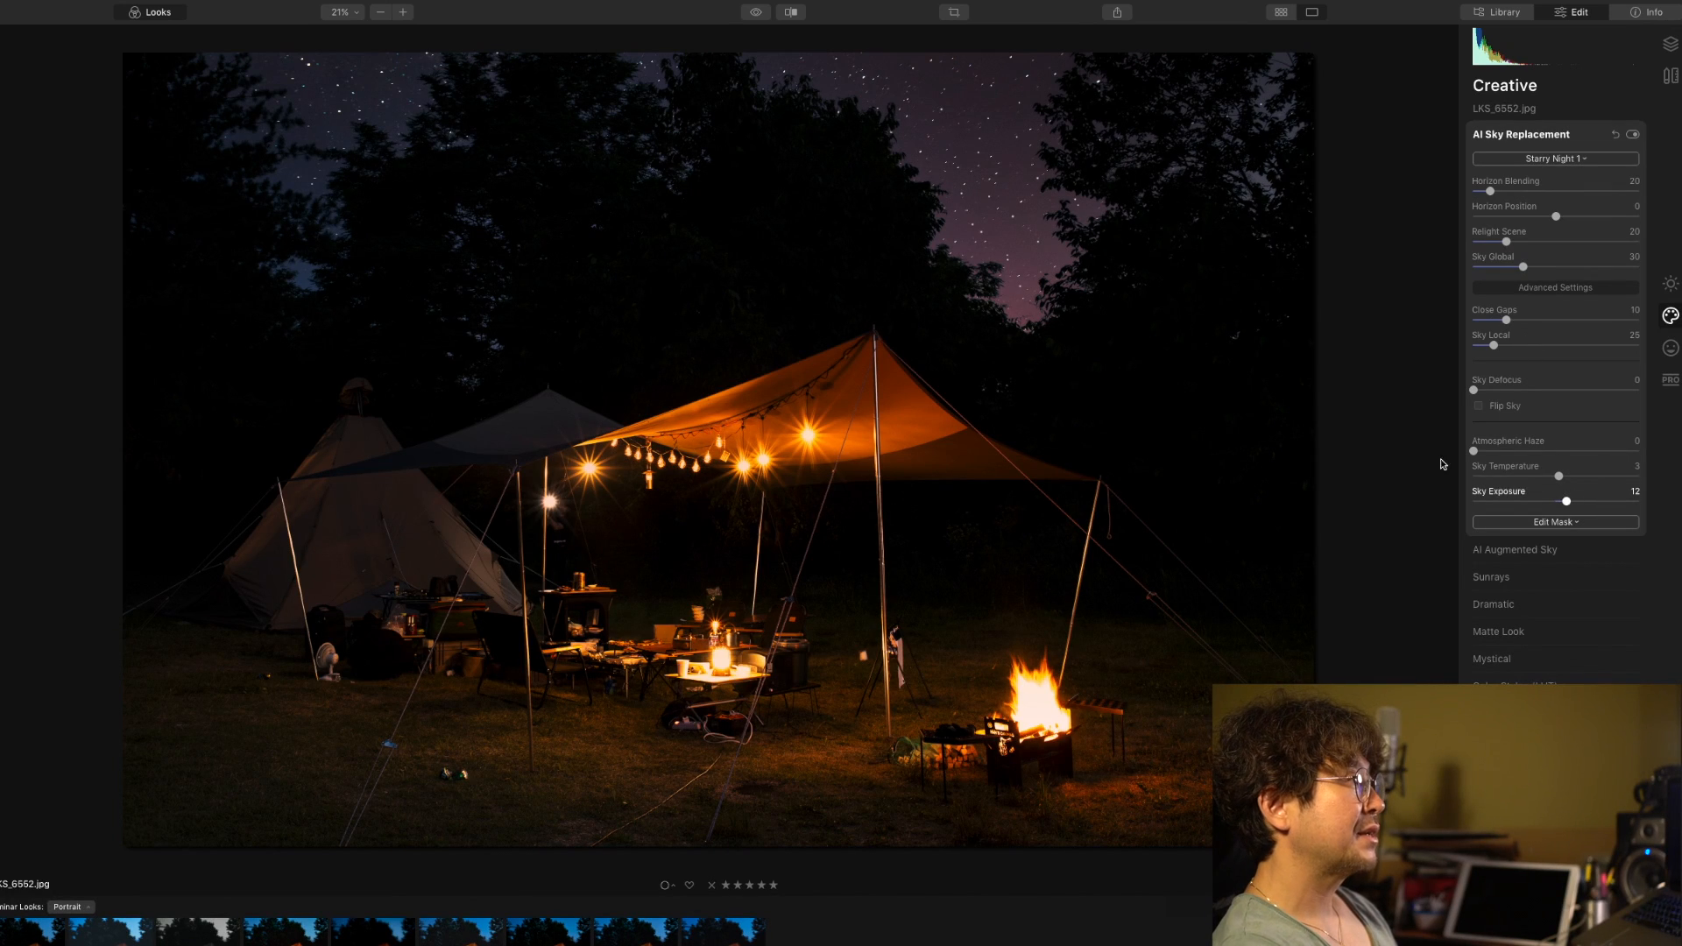
# Compare the night photo with its original in the split before/after view and inspect the tree edges against the sky at 100% zoom.
pyautogui.click(791, 13)
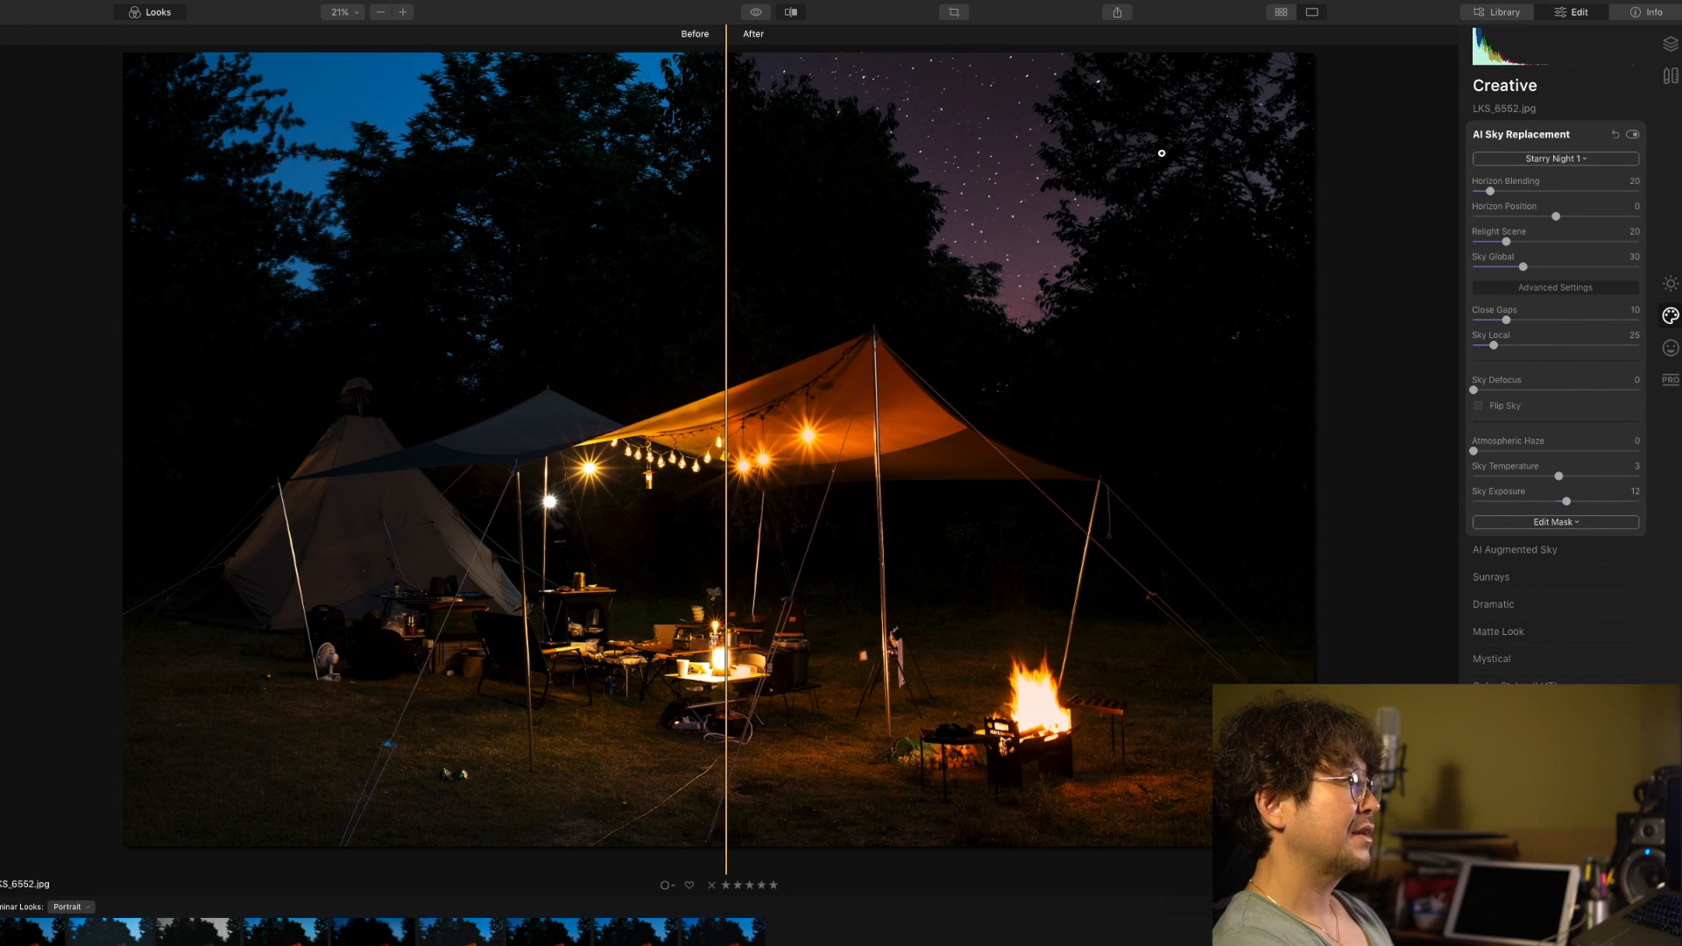
pyautogui.moveTo(726, 407)
pyautogui.mouseDown()
pyautogui.moveTo(1174, 406)
pyautogui.moveTo(182, 407)
pyautogui.moveTo(1190, 412)
pyautogui.moveTo(487, 416)
pyautogui.moveTo(901, 421)
pyautogui.moveTo(723, 431)
pyautogui.mouseUp()
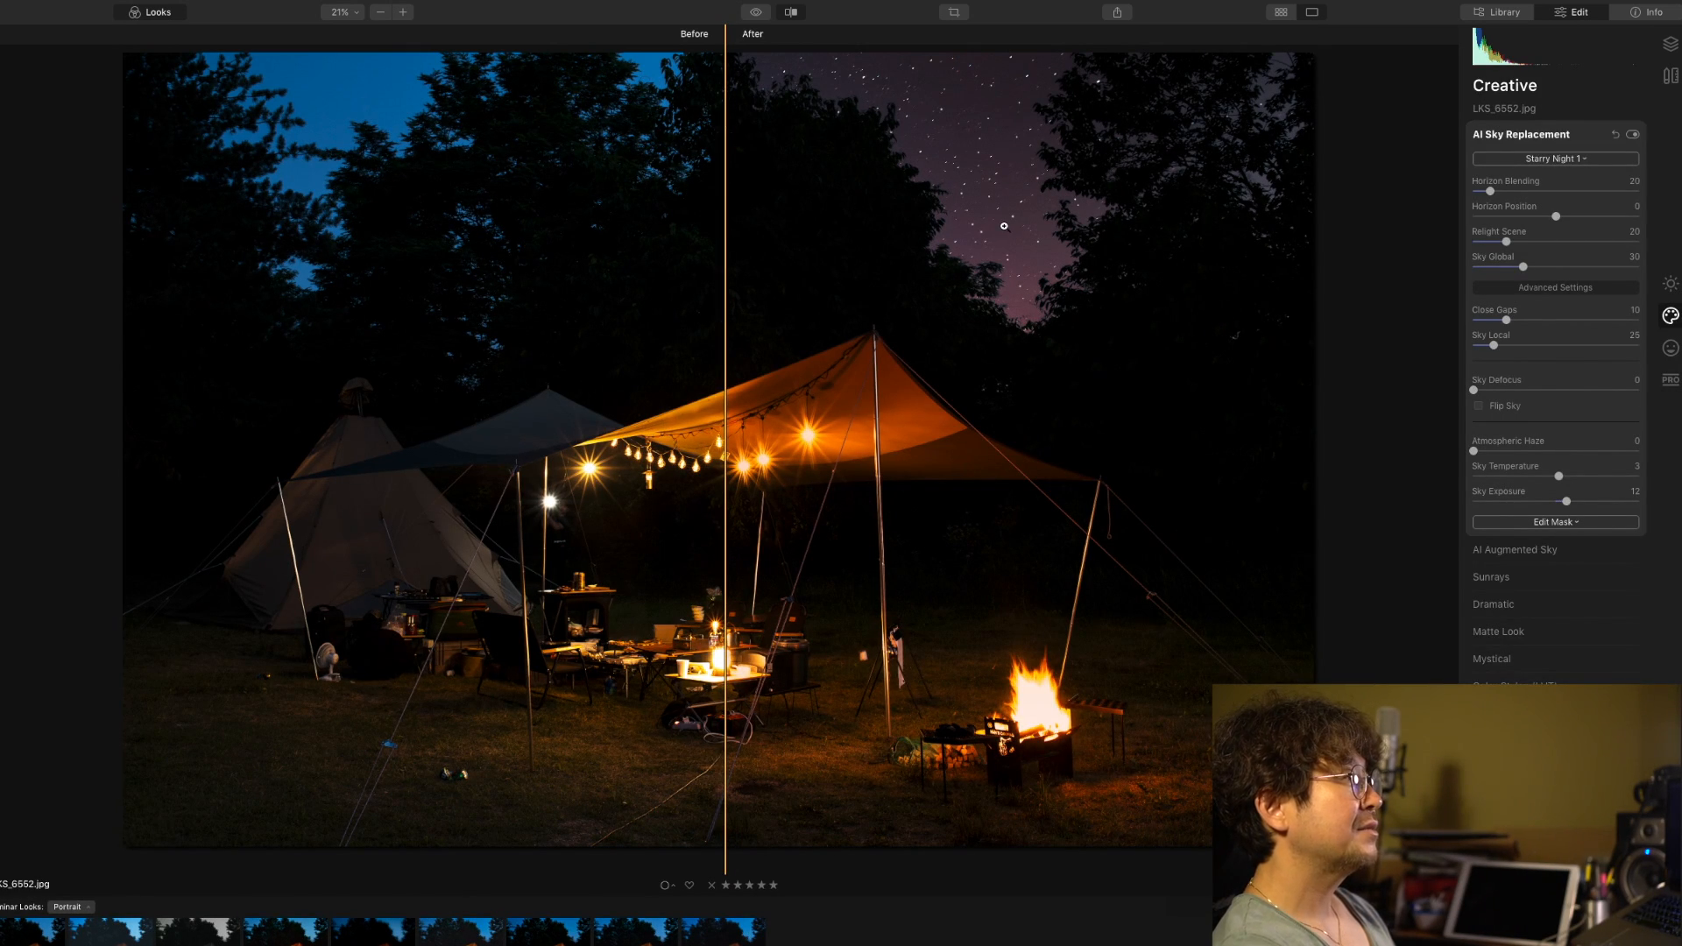
pyautogui.click(946, 239)
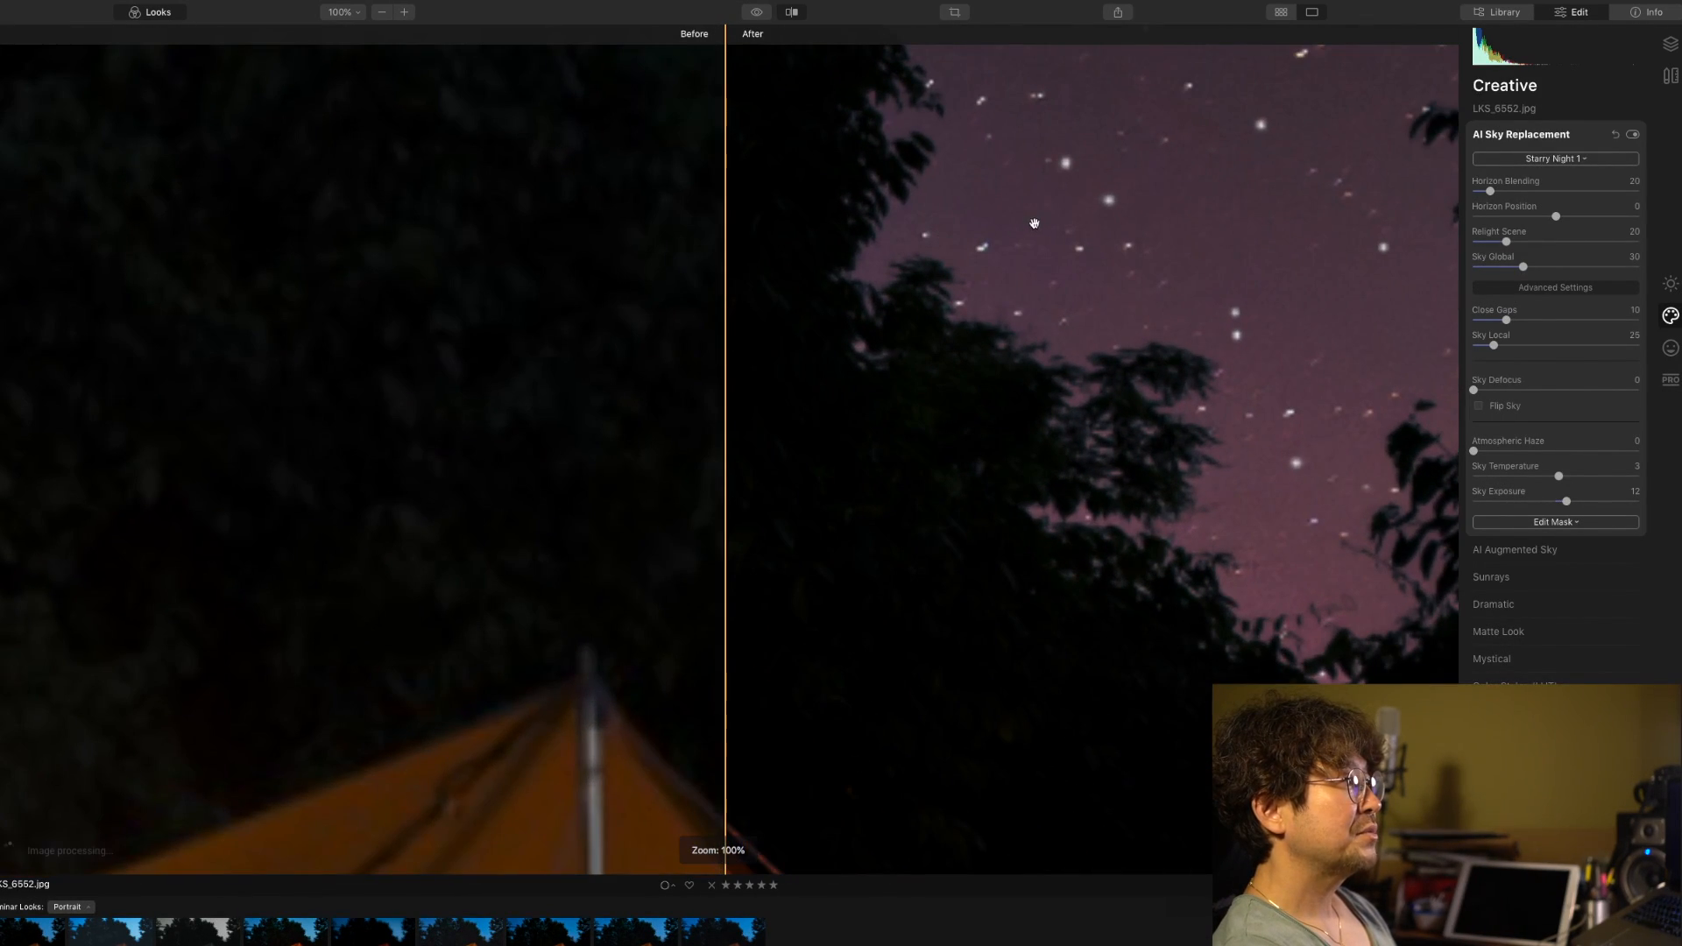
pyautogui.scroll(10, 1092, 234)
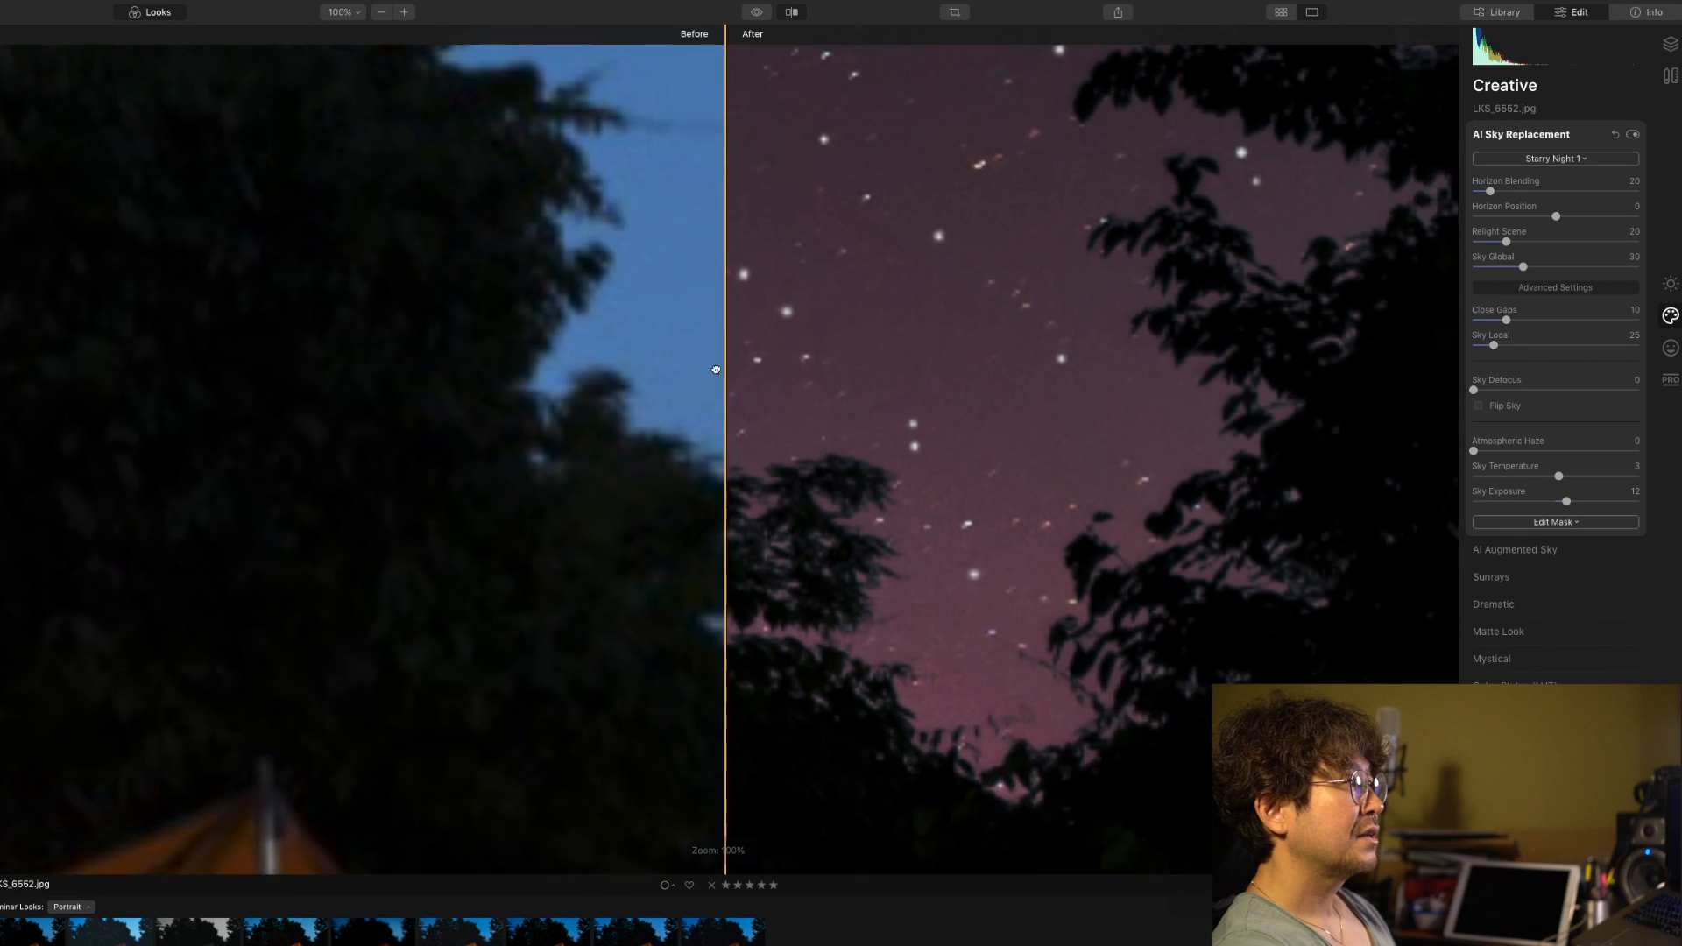
pyautogui.scroll(5, 1062, 225)
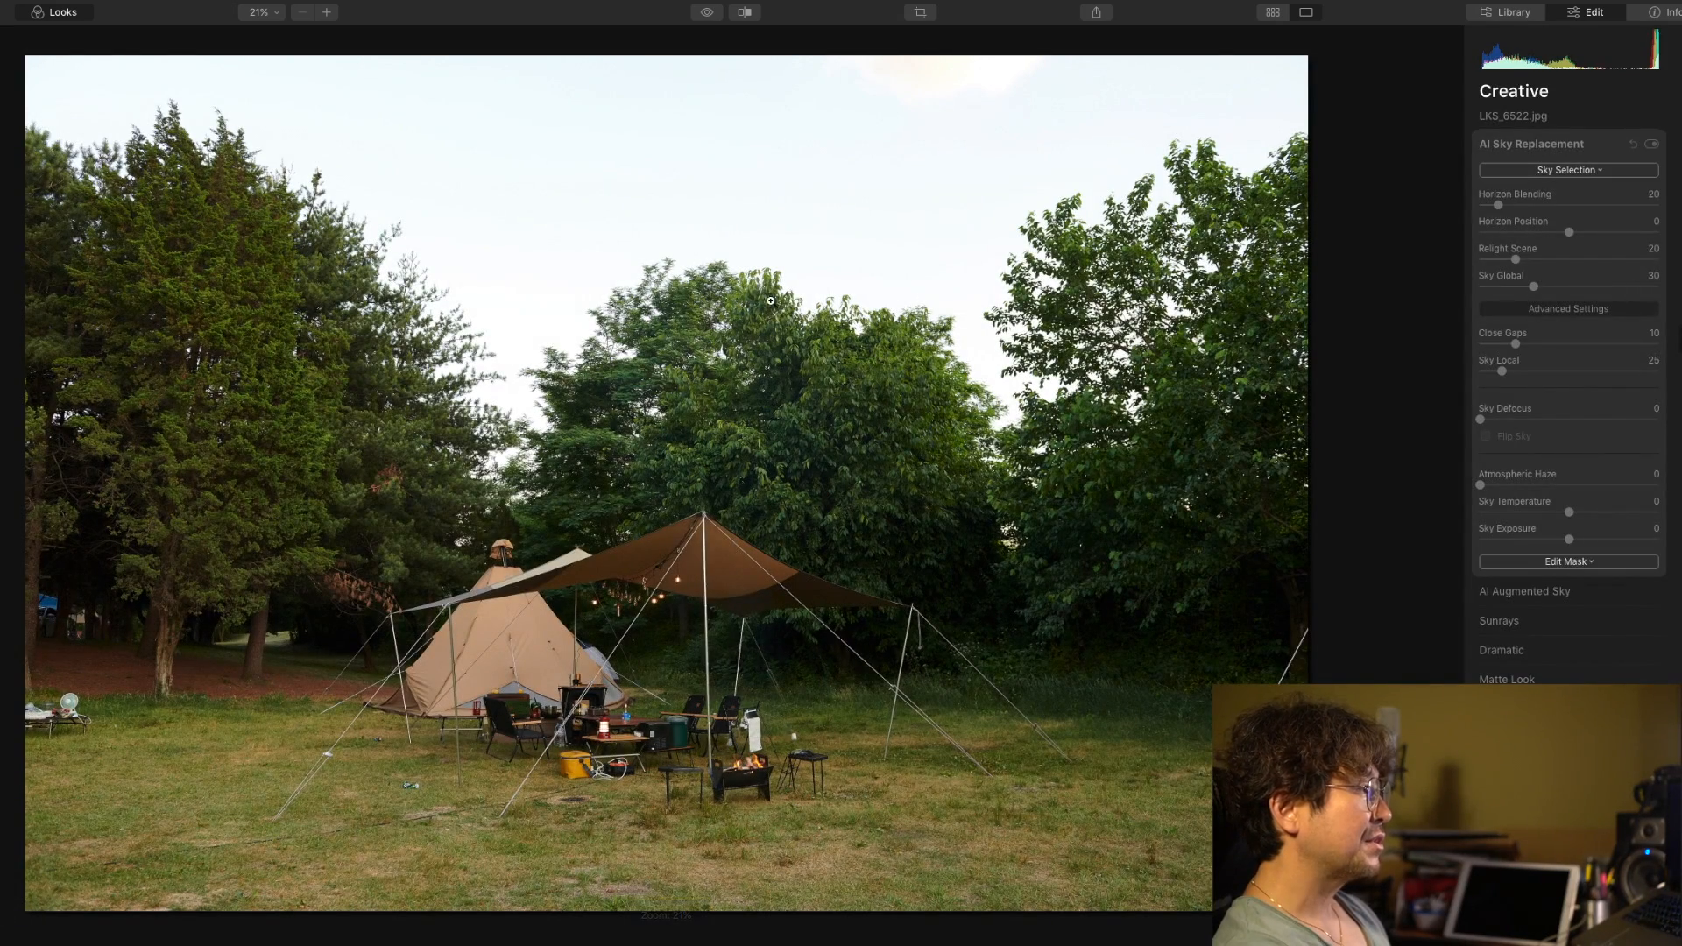
# Replace the sky in the daytime camping photo LKS_6522.jpg, trying Sunset 1 and settling on Sunset 2.
pyautogui.click(1591, 172)
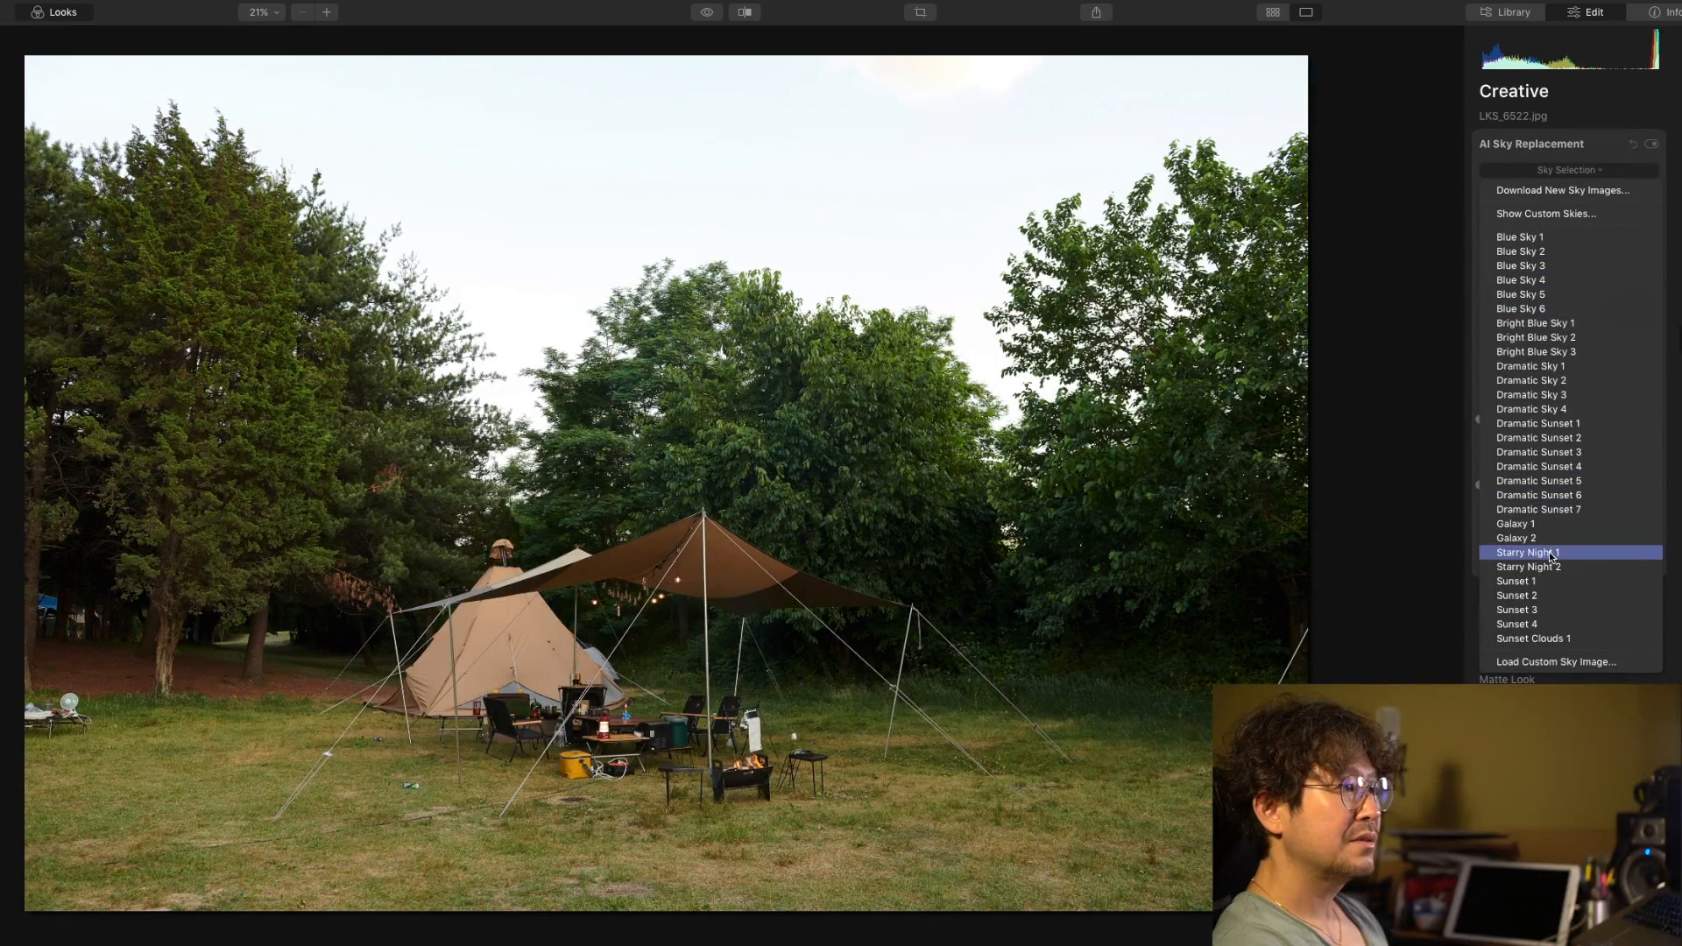
pyautogui.click(1541, 581)
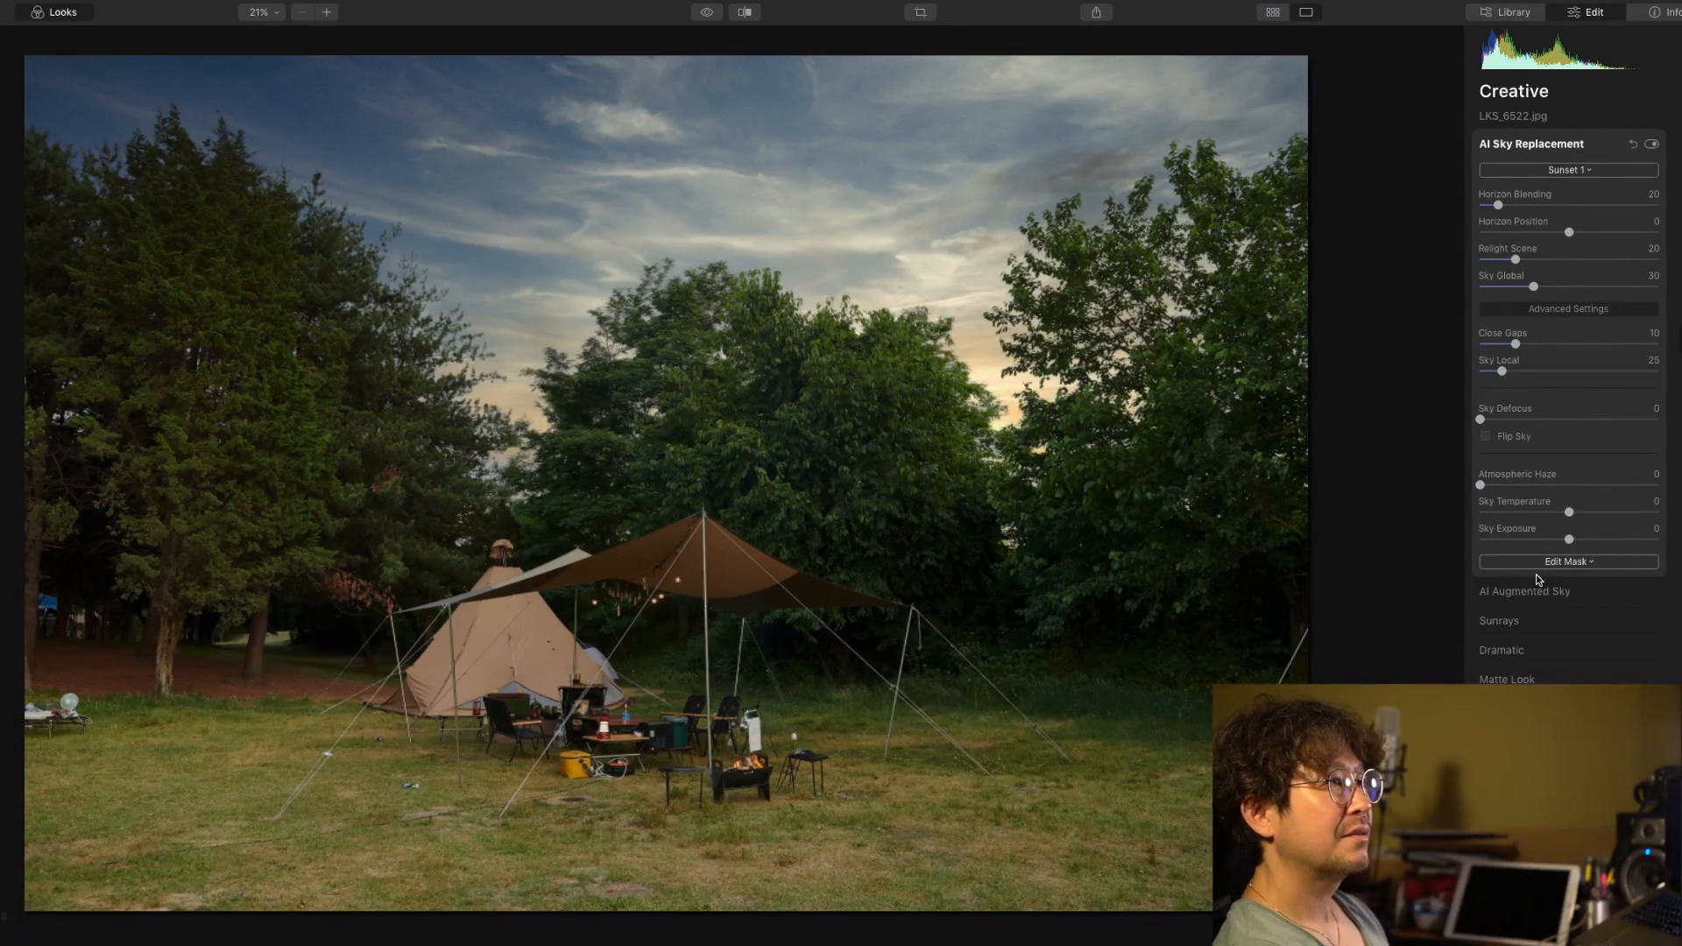
pyautogui.click(1582, 173)
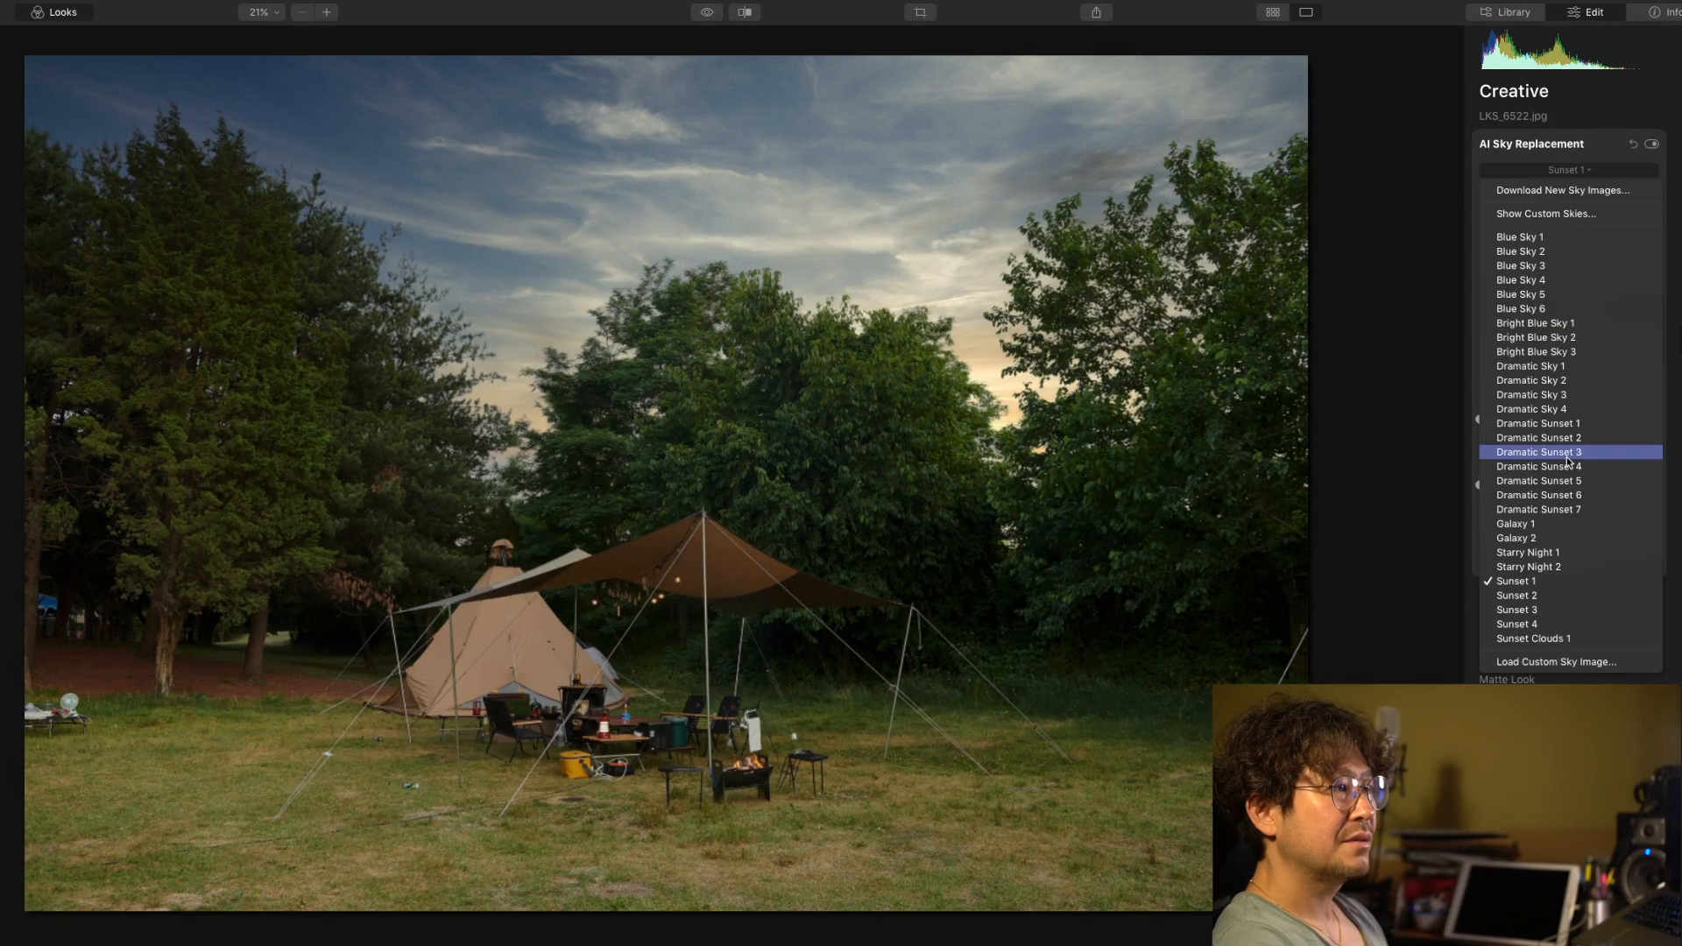
pyautogui.click(1549, 595)
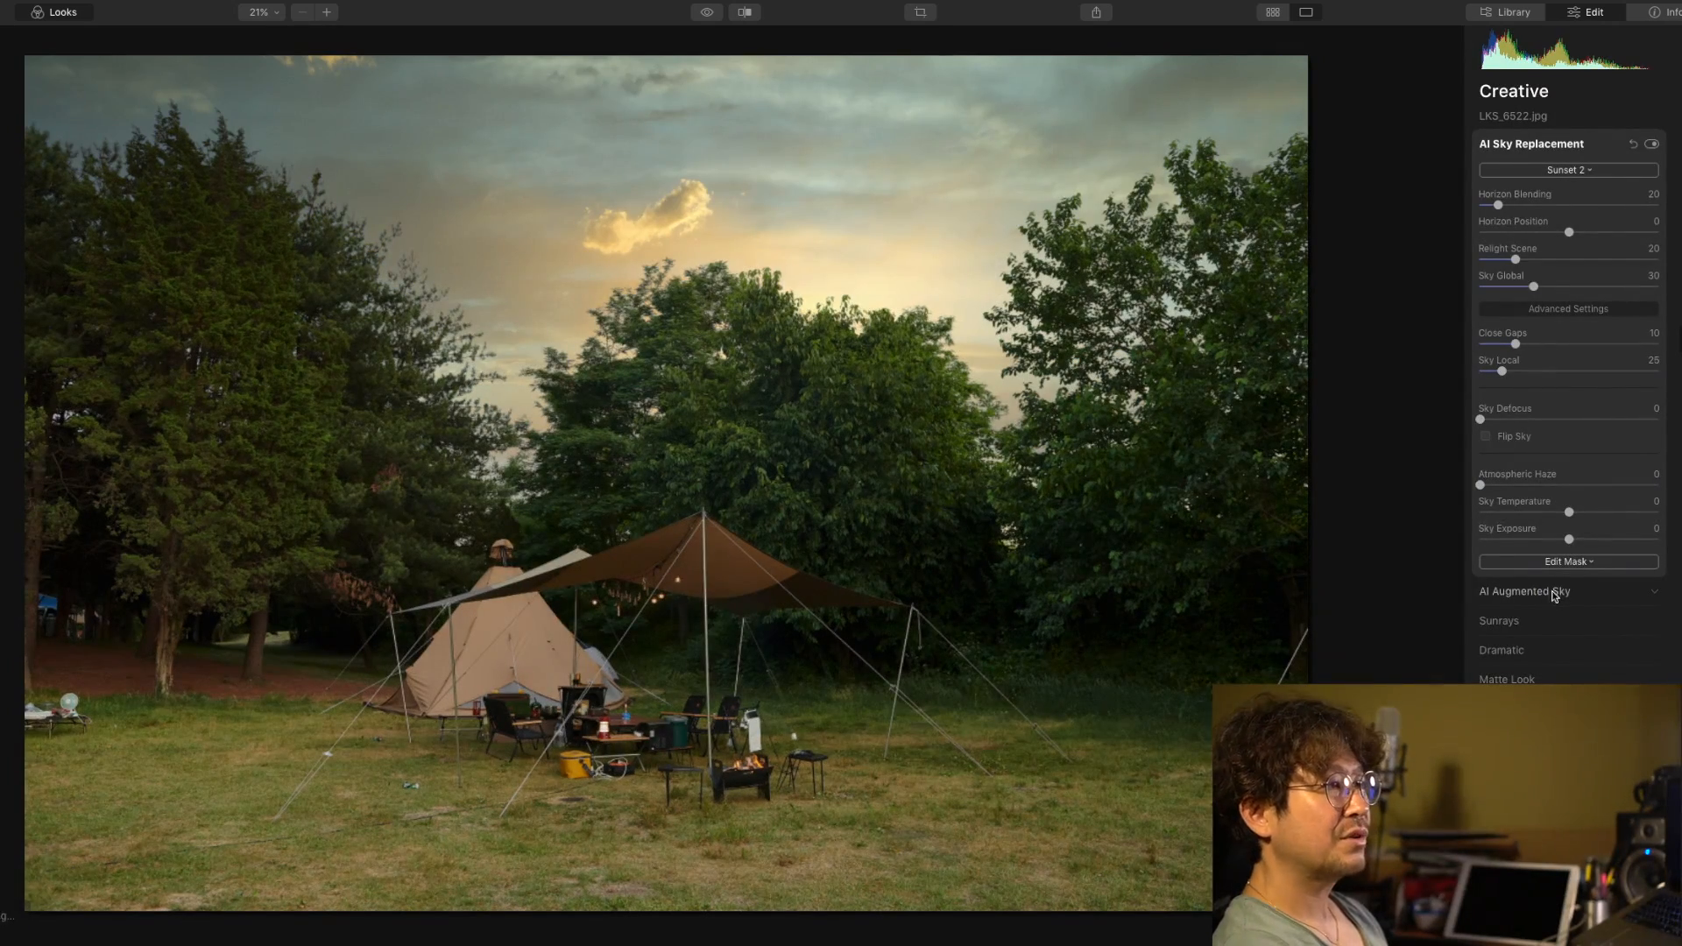
# Set the sunset sky's Sky Temperature to 38 and Sky Exposure to 14.
pyautogui.moveTo(1608, 513); pyautogui.dragTo(1605, 516)
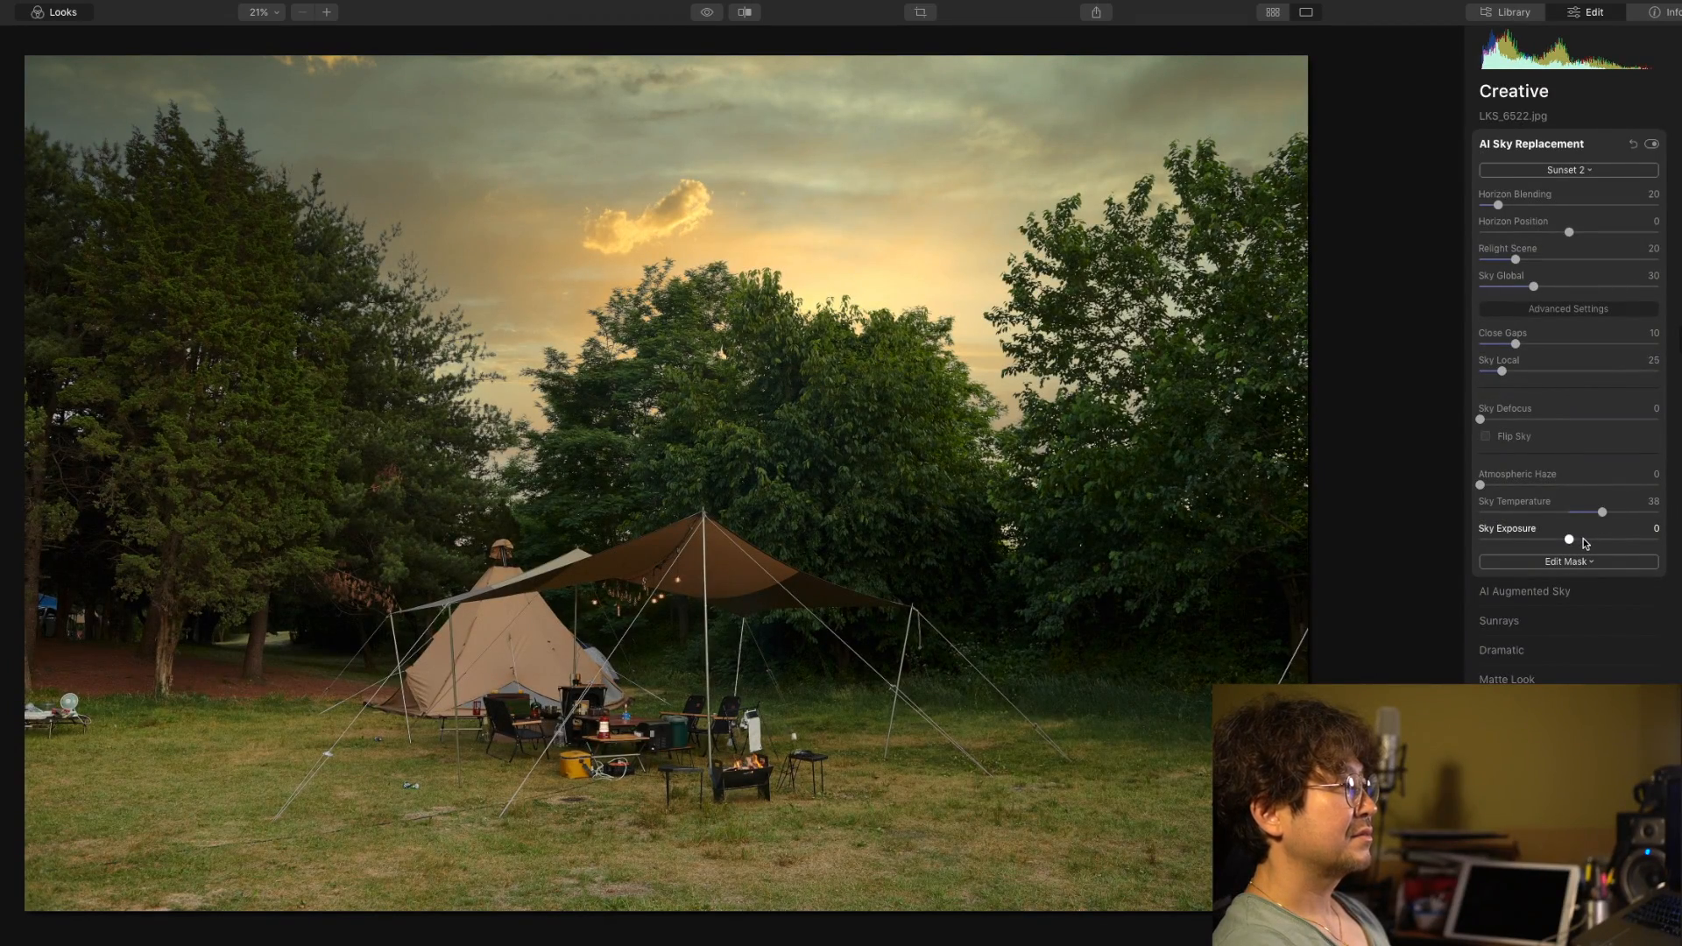
pyautogui.click(1582, 539)
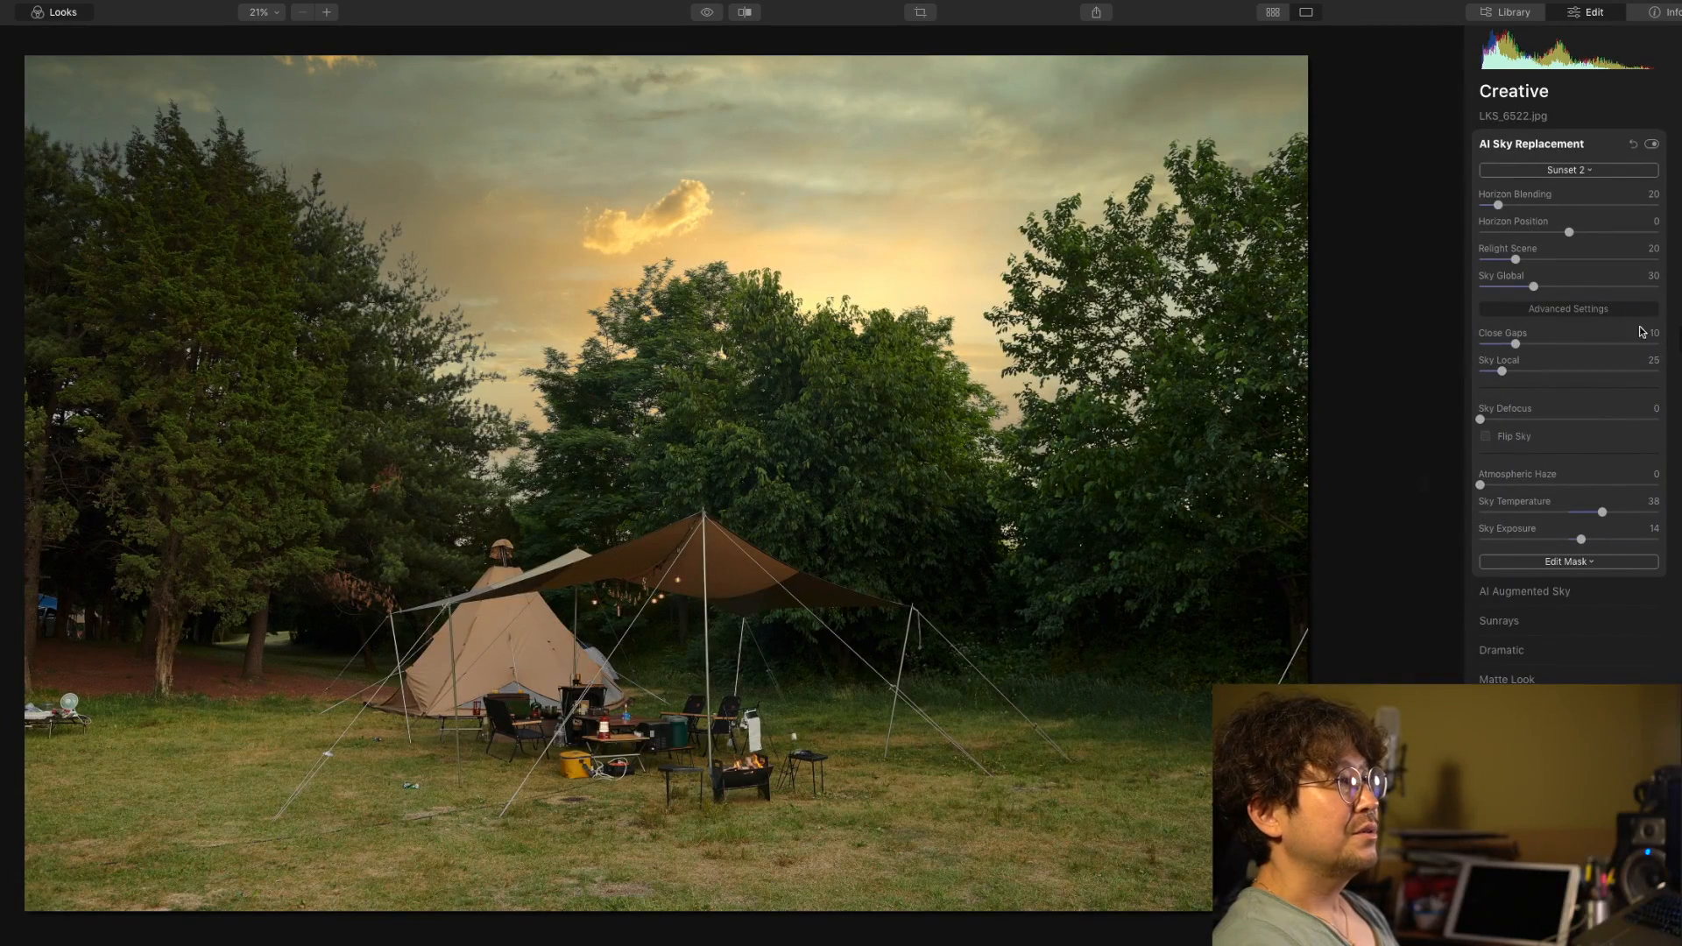
# Warm and brighten the whole camping photo with a Light Temperature of 6 and an Exposure of 0.52.
pyautogui.click(1676, 304)
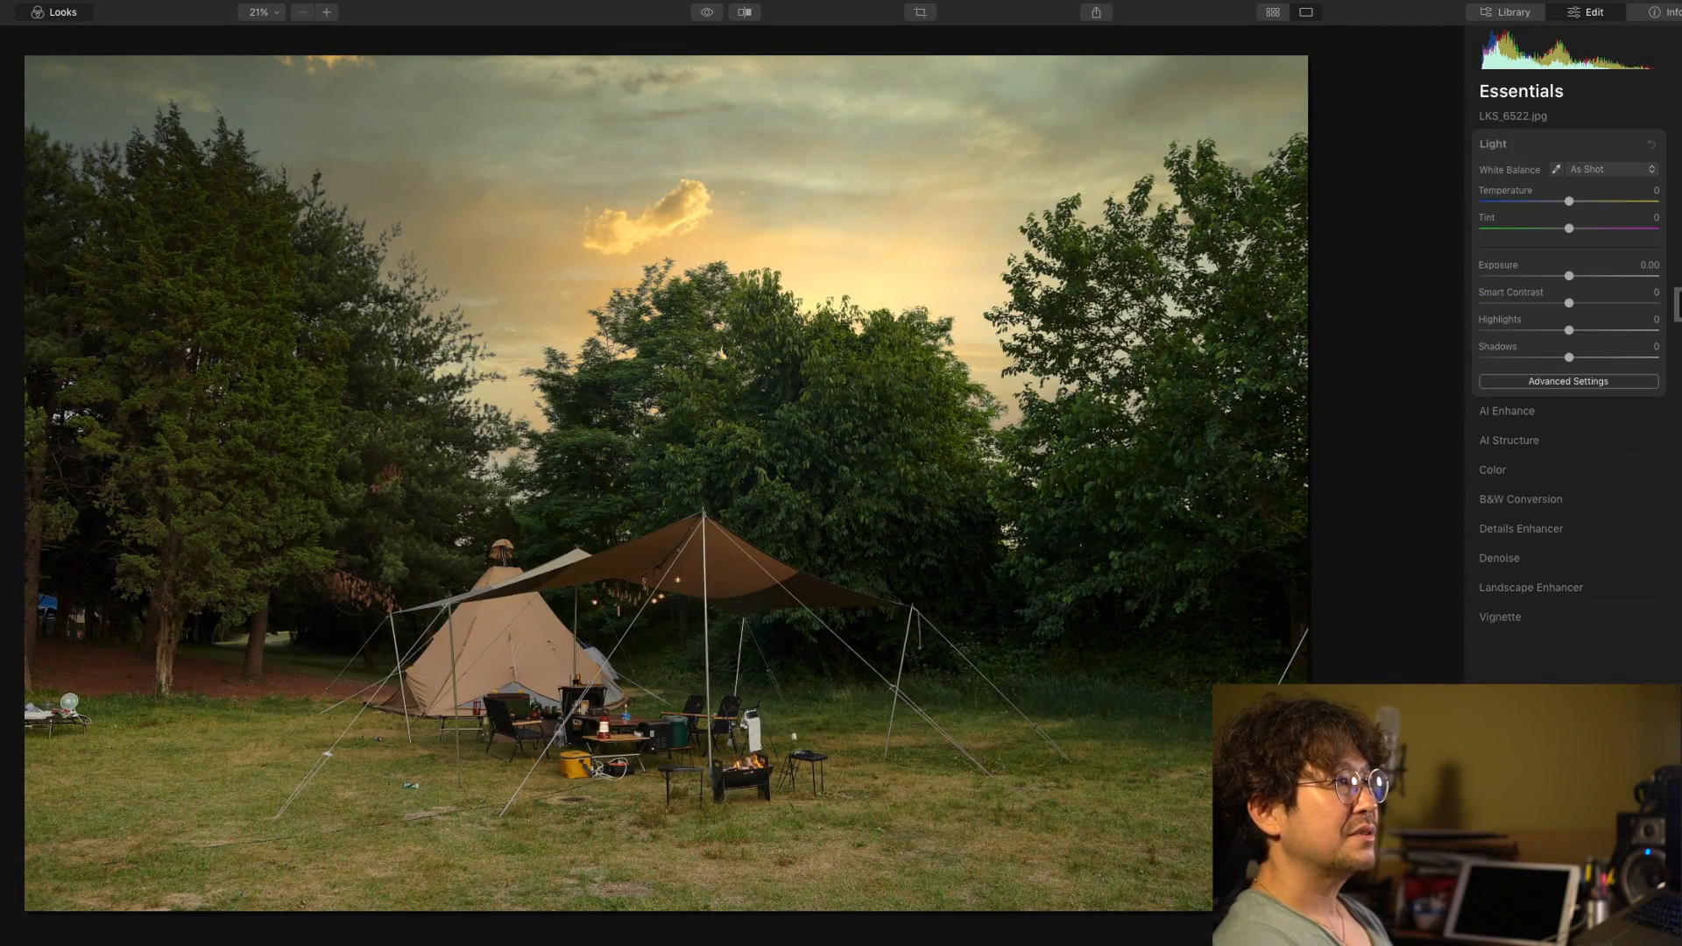
pyautogui.moveTo(1569, 201); pyautogui.dragTo(1574, 201)
pyautogui.moveTo(1569, 276); pyautogui.dragTo(1577, 279)
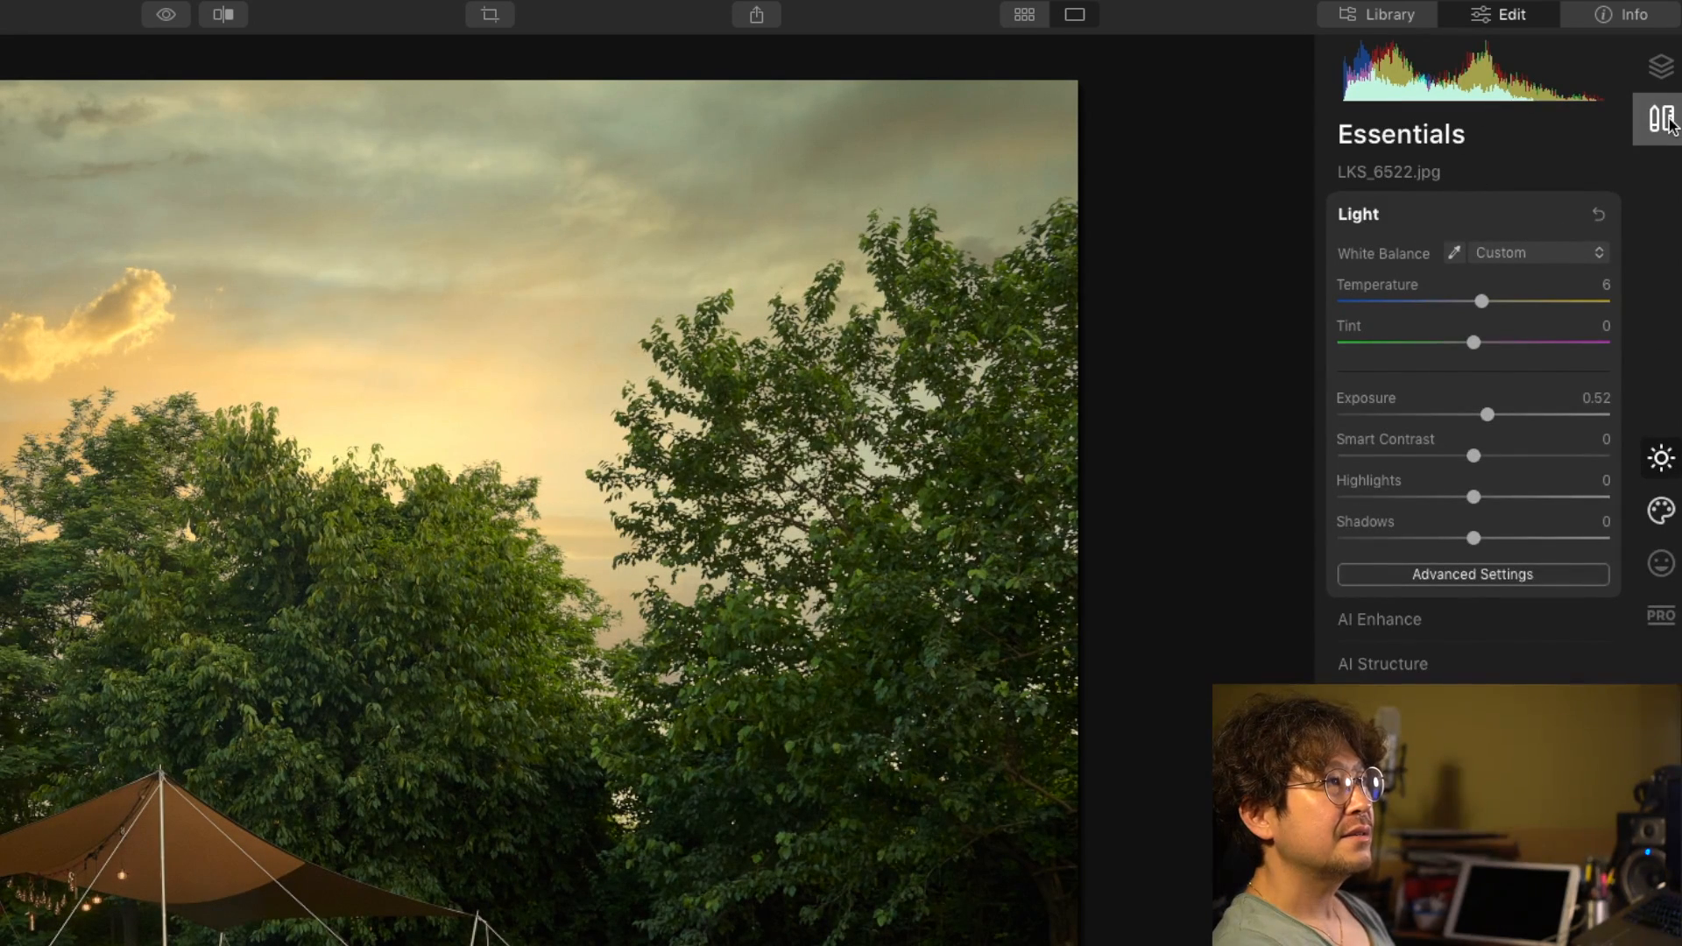
# With the Erase tool, mark the litter on the grass in front of the tent and two spots on the grass in front of the campfire.
pyautogui.click(1668, 123)
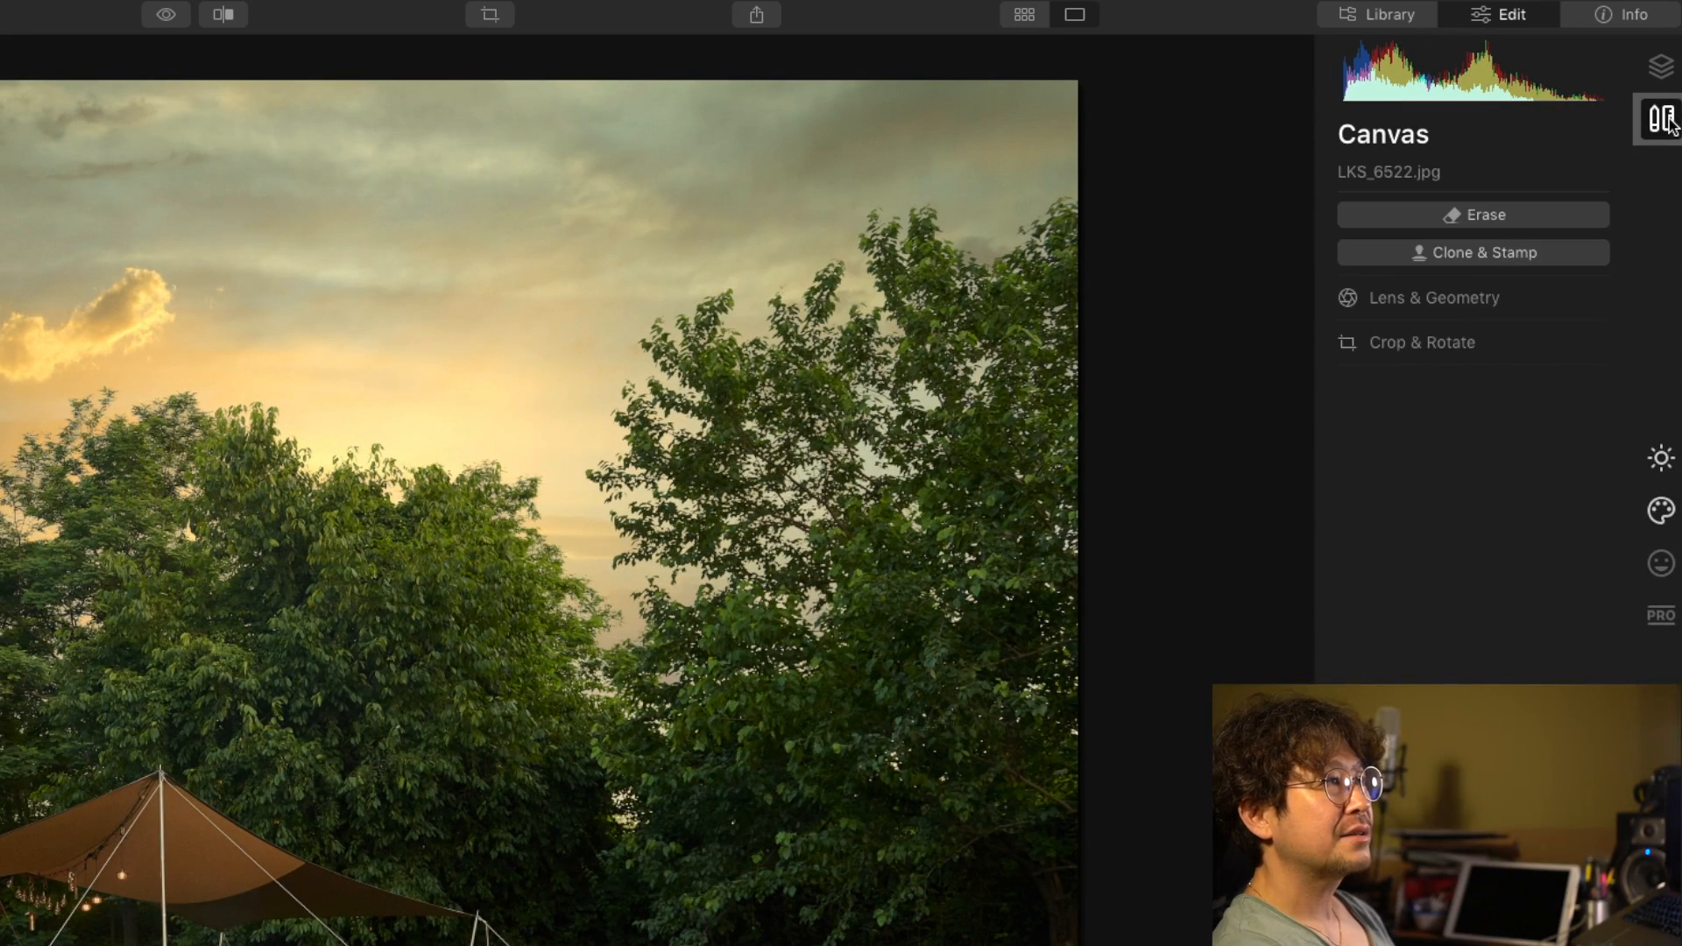
pyautogui.click(1489, 221)
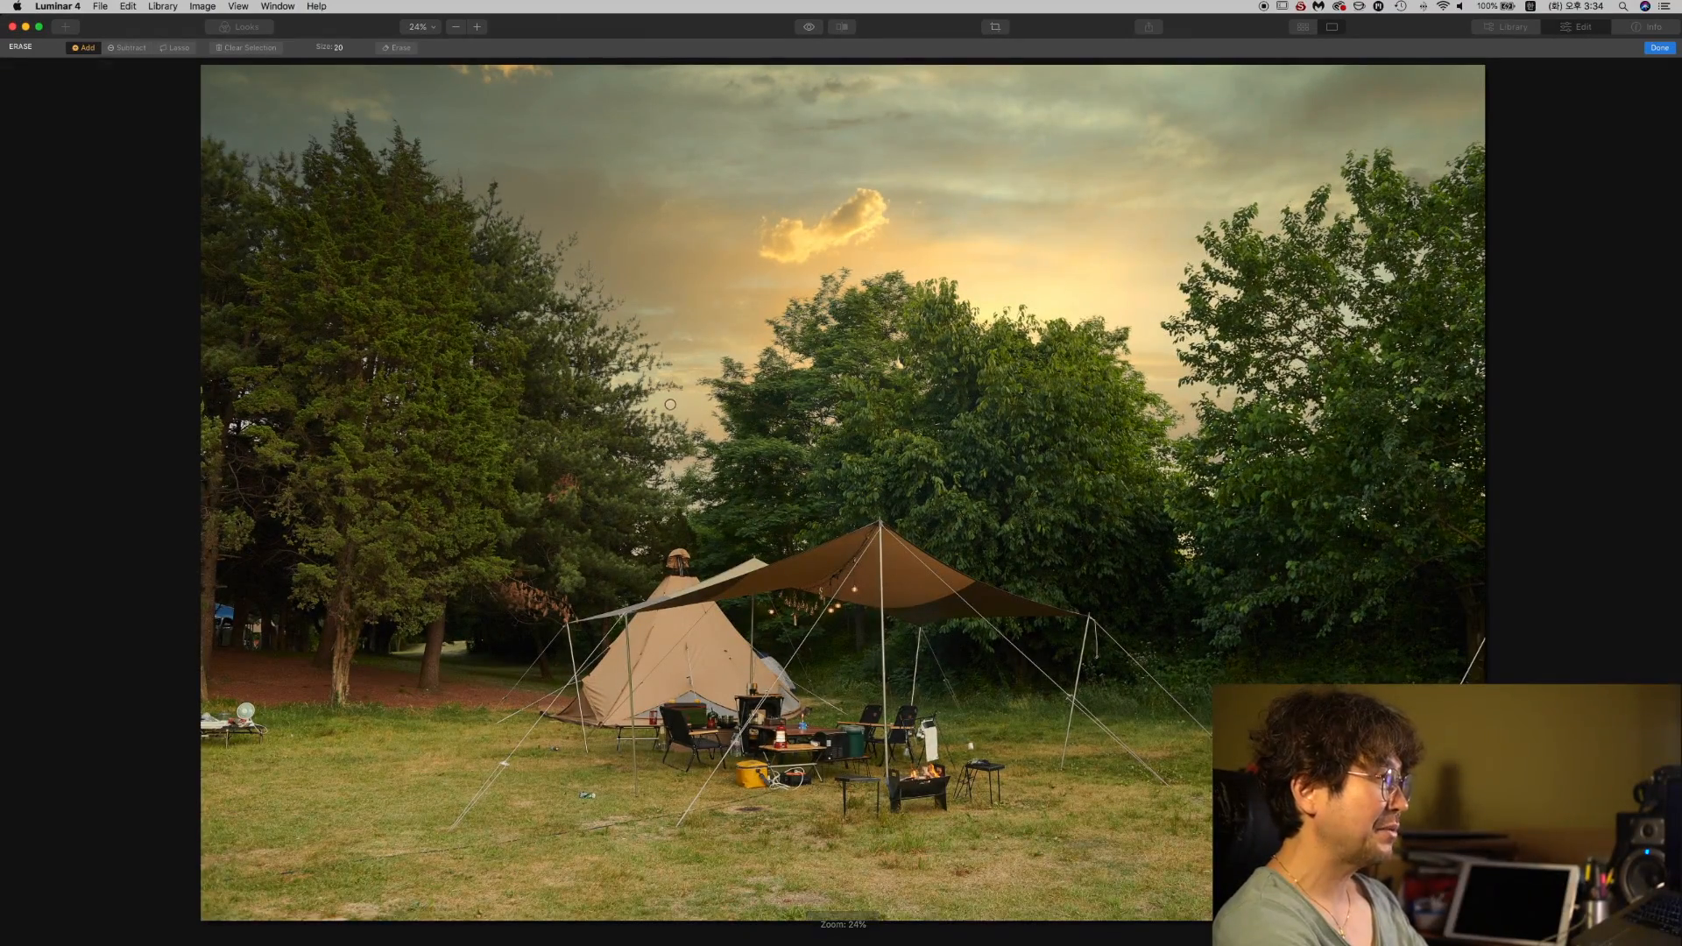
pyautogui.scroll(5, 796, 385)
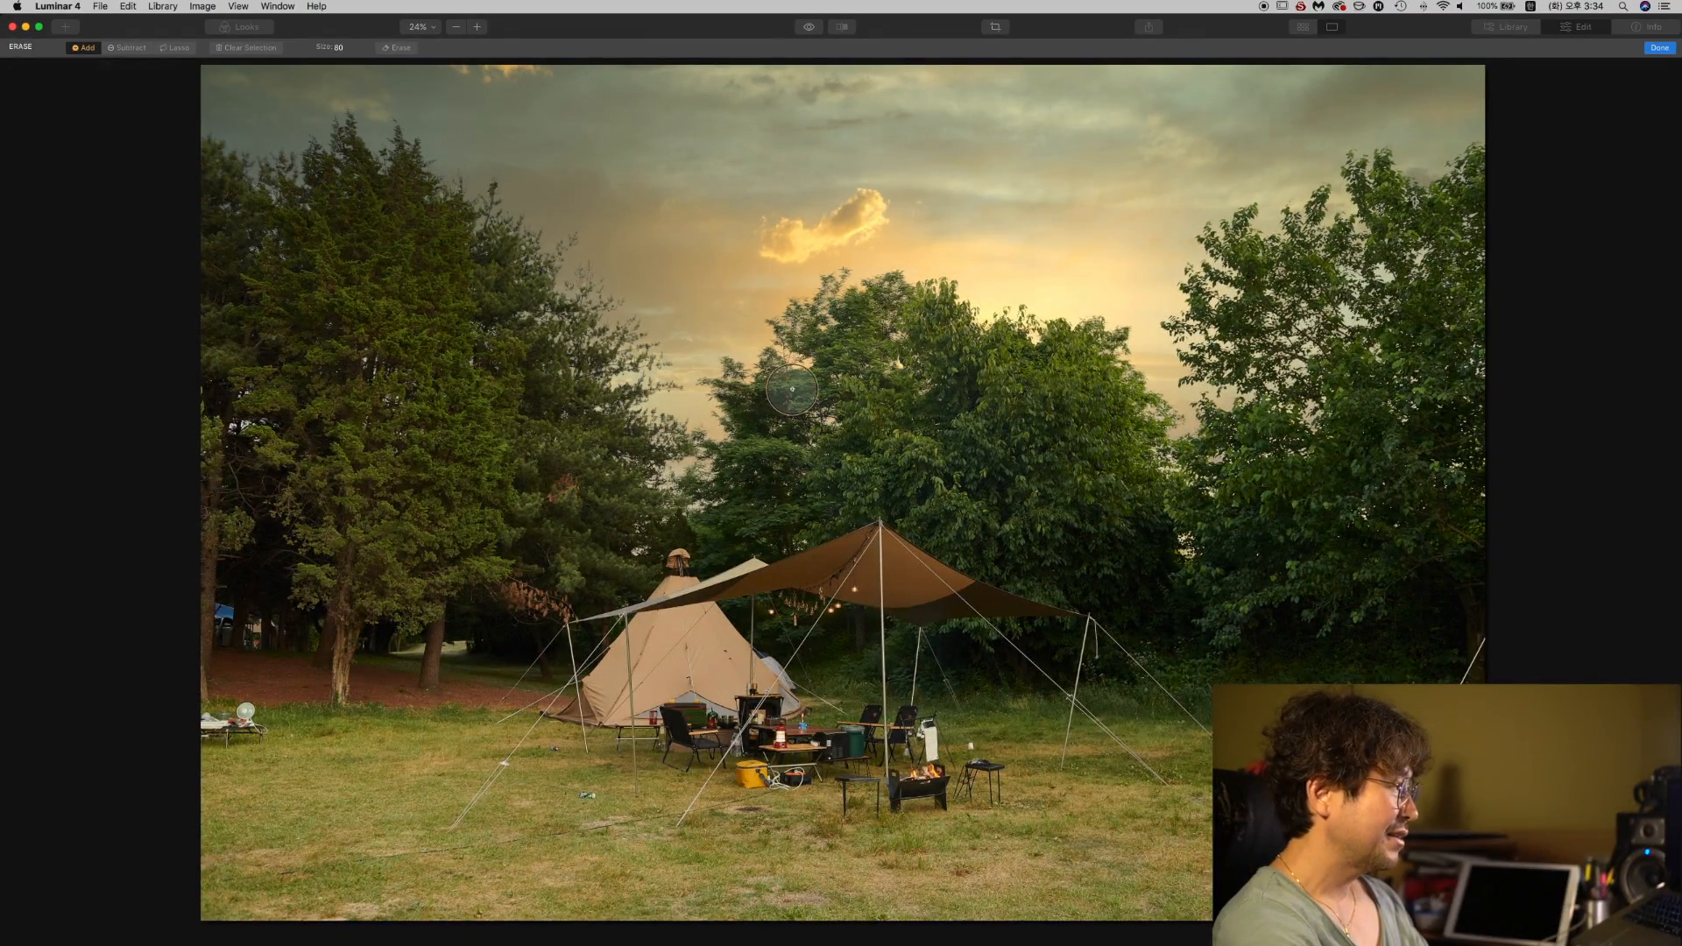
pyautogui.scroll(-3, 352, 707)
pyautogui.scroll(-2, 353, 707)
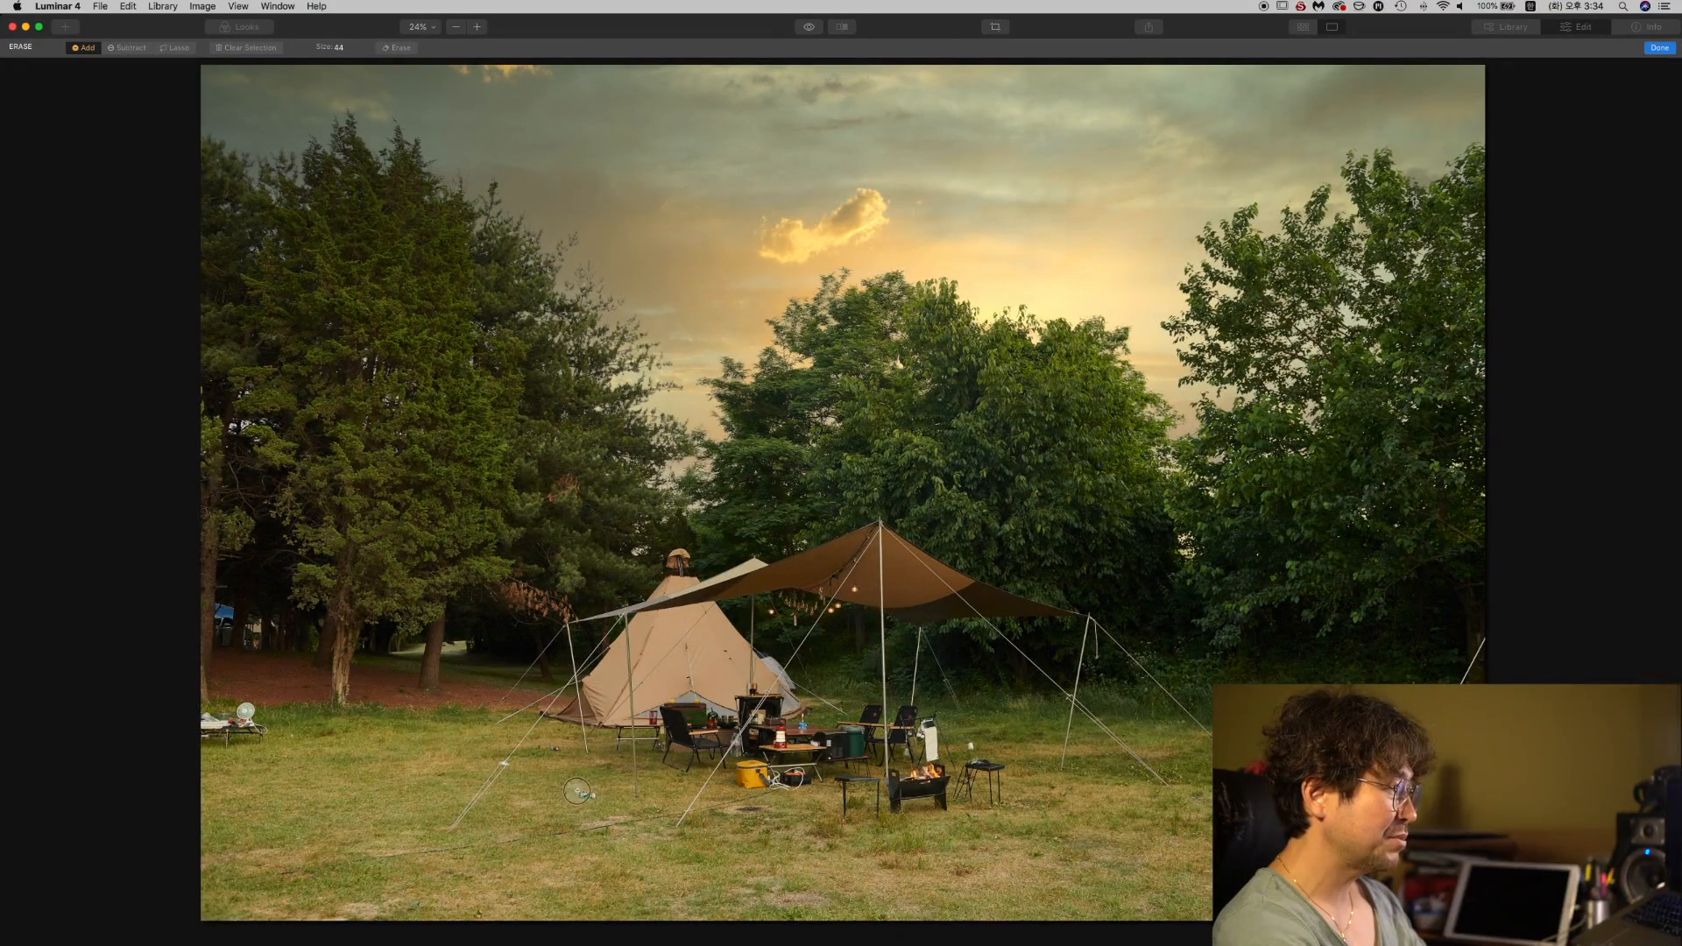
pyautogui.moveTo(568, 793); pyautogui.dragTo(596, 793)
pyautogui.scroll(-2, 1007, 838)
pyautogui.click(998, 839)
pyautogui.moveTo(1065, 841); pyautogui.dragTo(1036, 843)
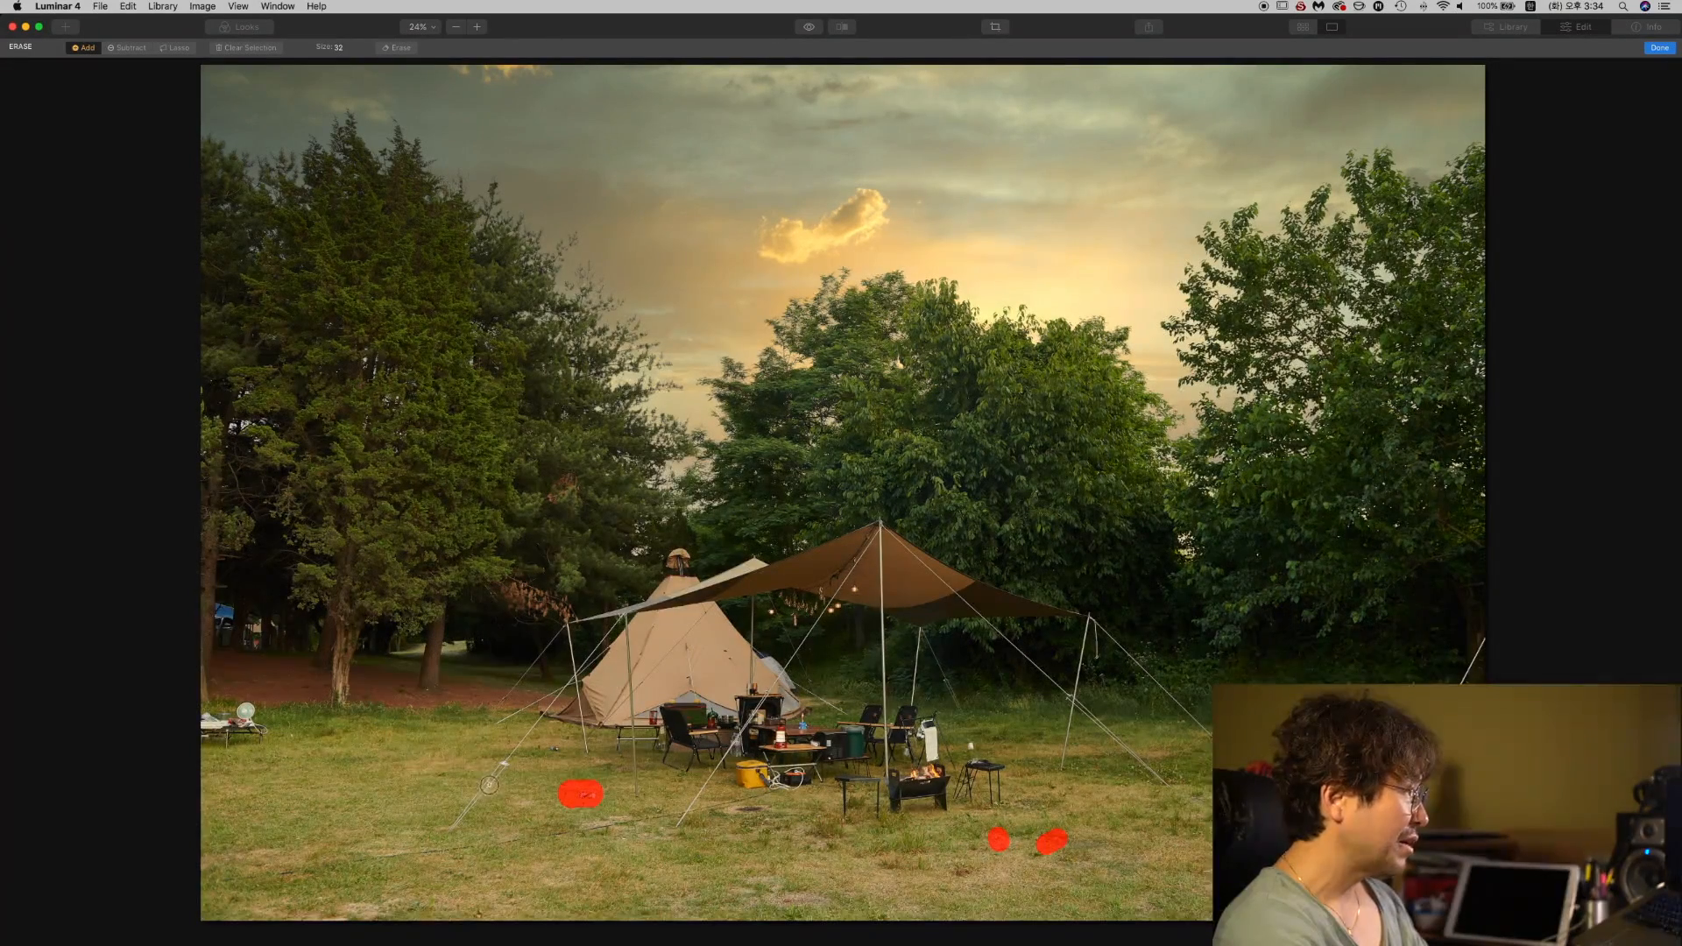
# Mark the fan and camping gear at the photo's left edge for erasing with a larger brush.
pyautogui.scroll(6, 263, 732)
pyautogui.click(258, 730)
pyautogui.moveTo(256, 730)
pyautogui.mouseDown()
pyautogui.moveTo(205, 731)
pyautogui.moveTo(247, 711)
pyautogui.mouseUp()
# Mark the small spots near the tent ropes and campfire and the stray rope at the photo's right edge with a size 20 brush, and finish erasing.
pyautogui.scroll(-8, 624, 784)
pyautogui.moveTo(559, 746); pyautogui.dragTo(540, 745)
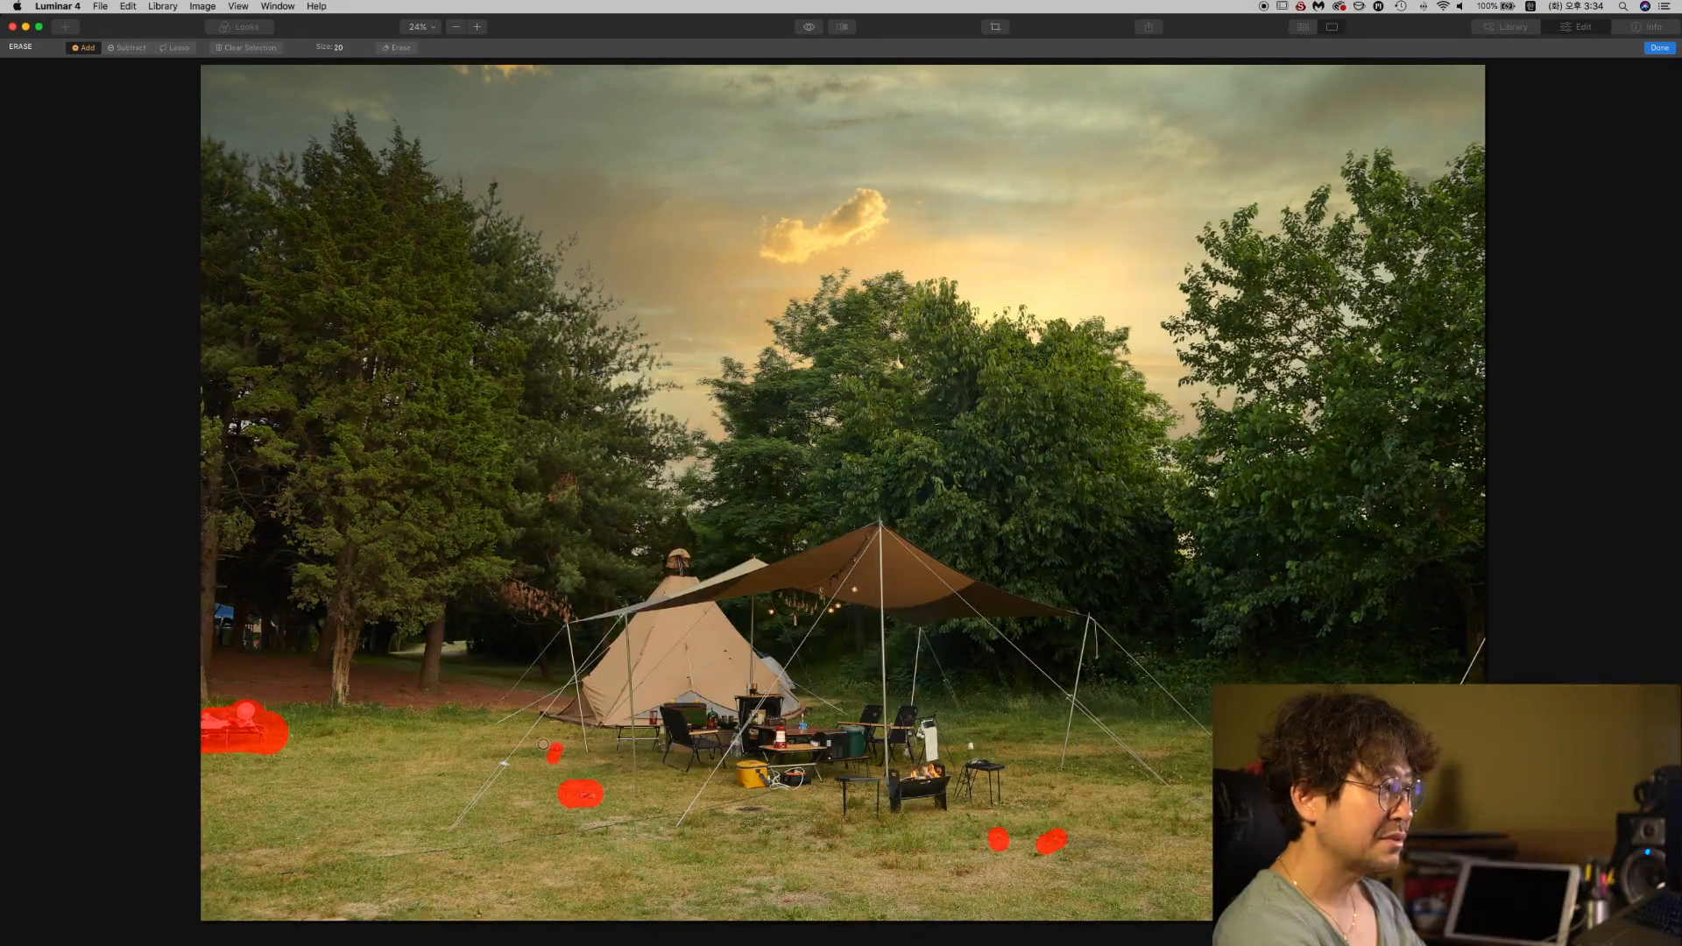
pyautogui.click(971, 746)
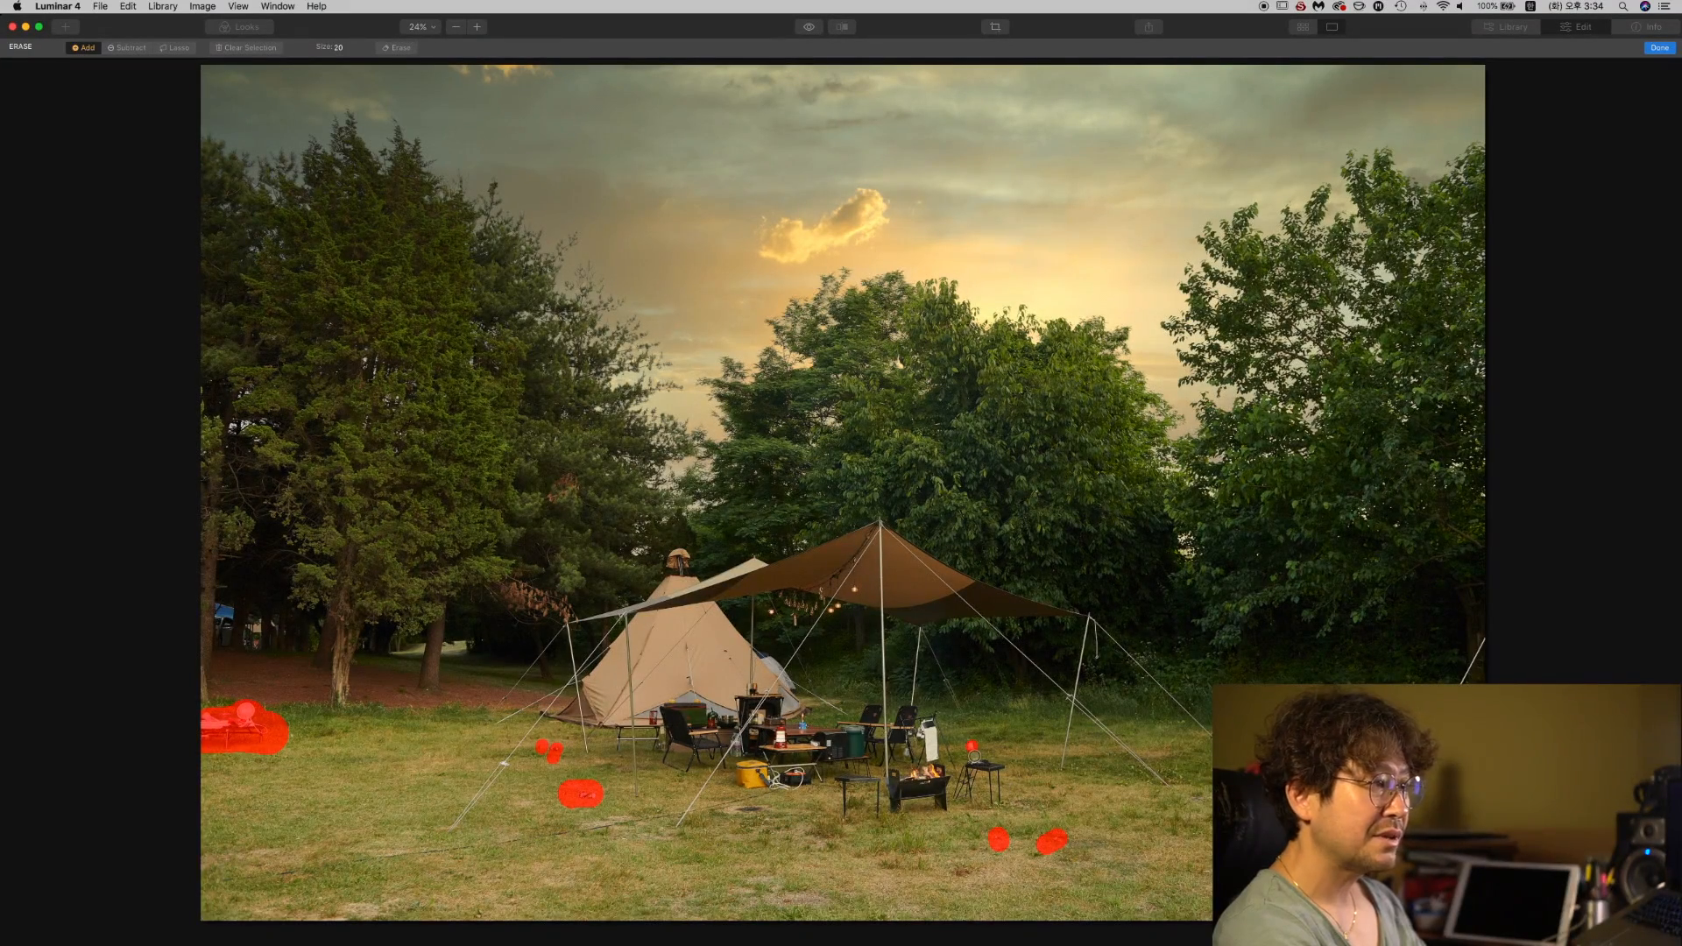
pyautogui.moveTo(1480, 637); pyautogui.dragTo(1387, 828)
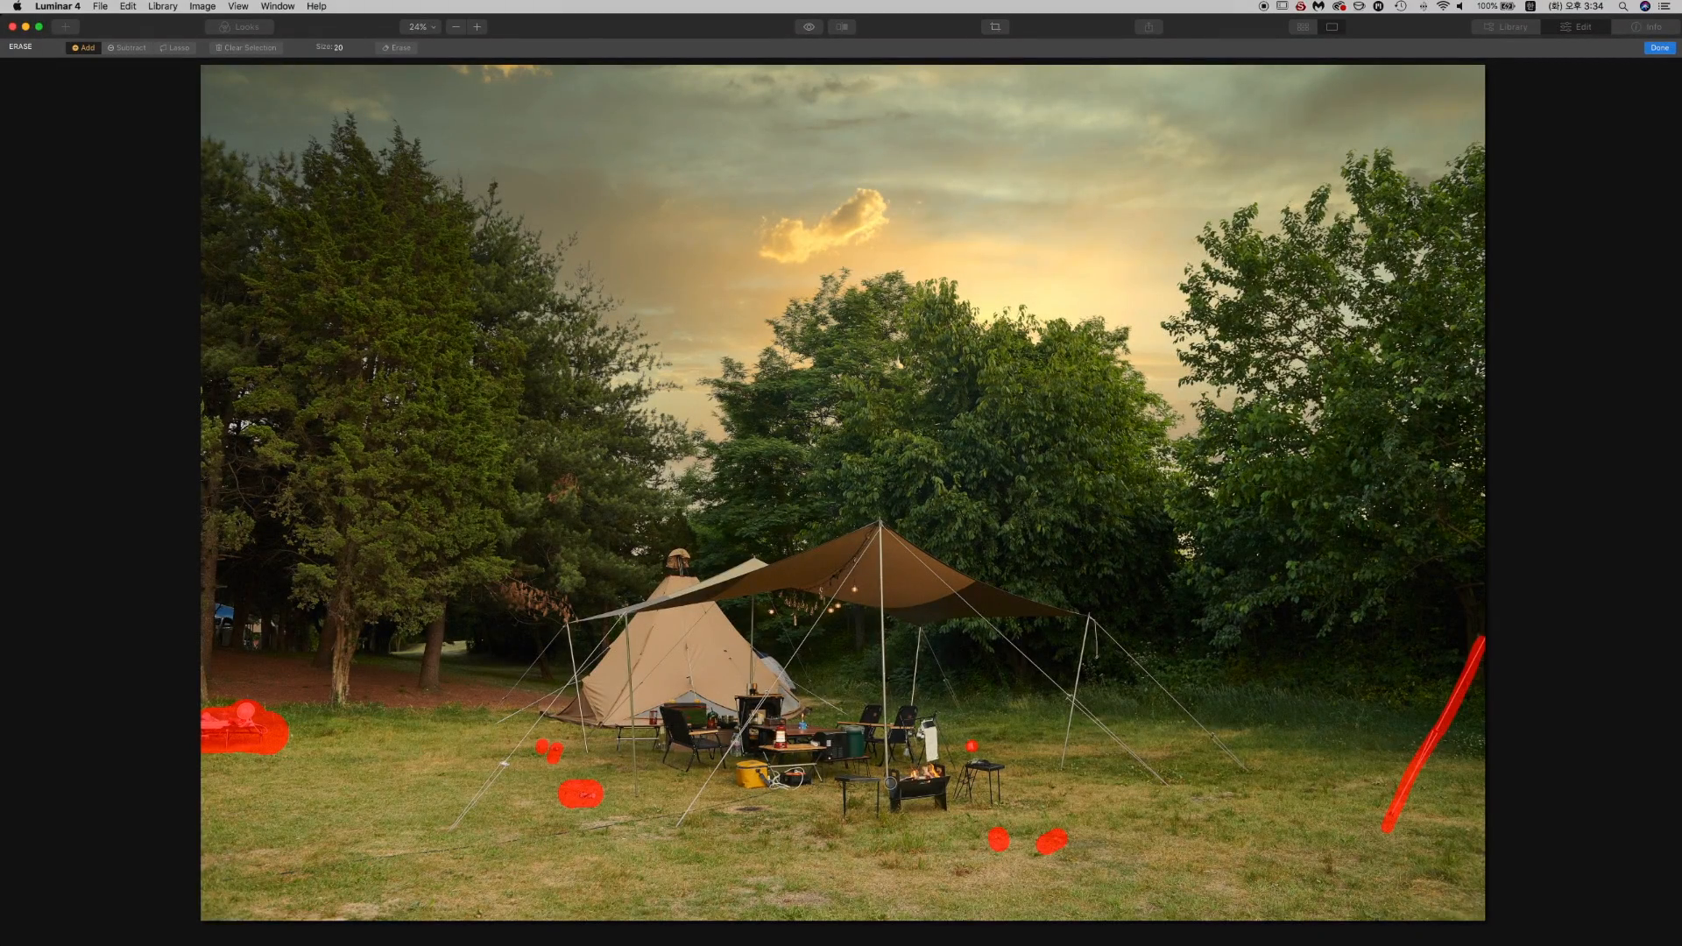
pyautogui.click(1660, 48)
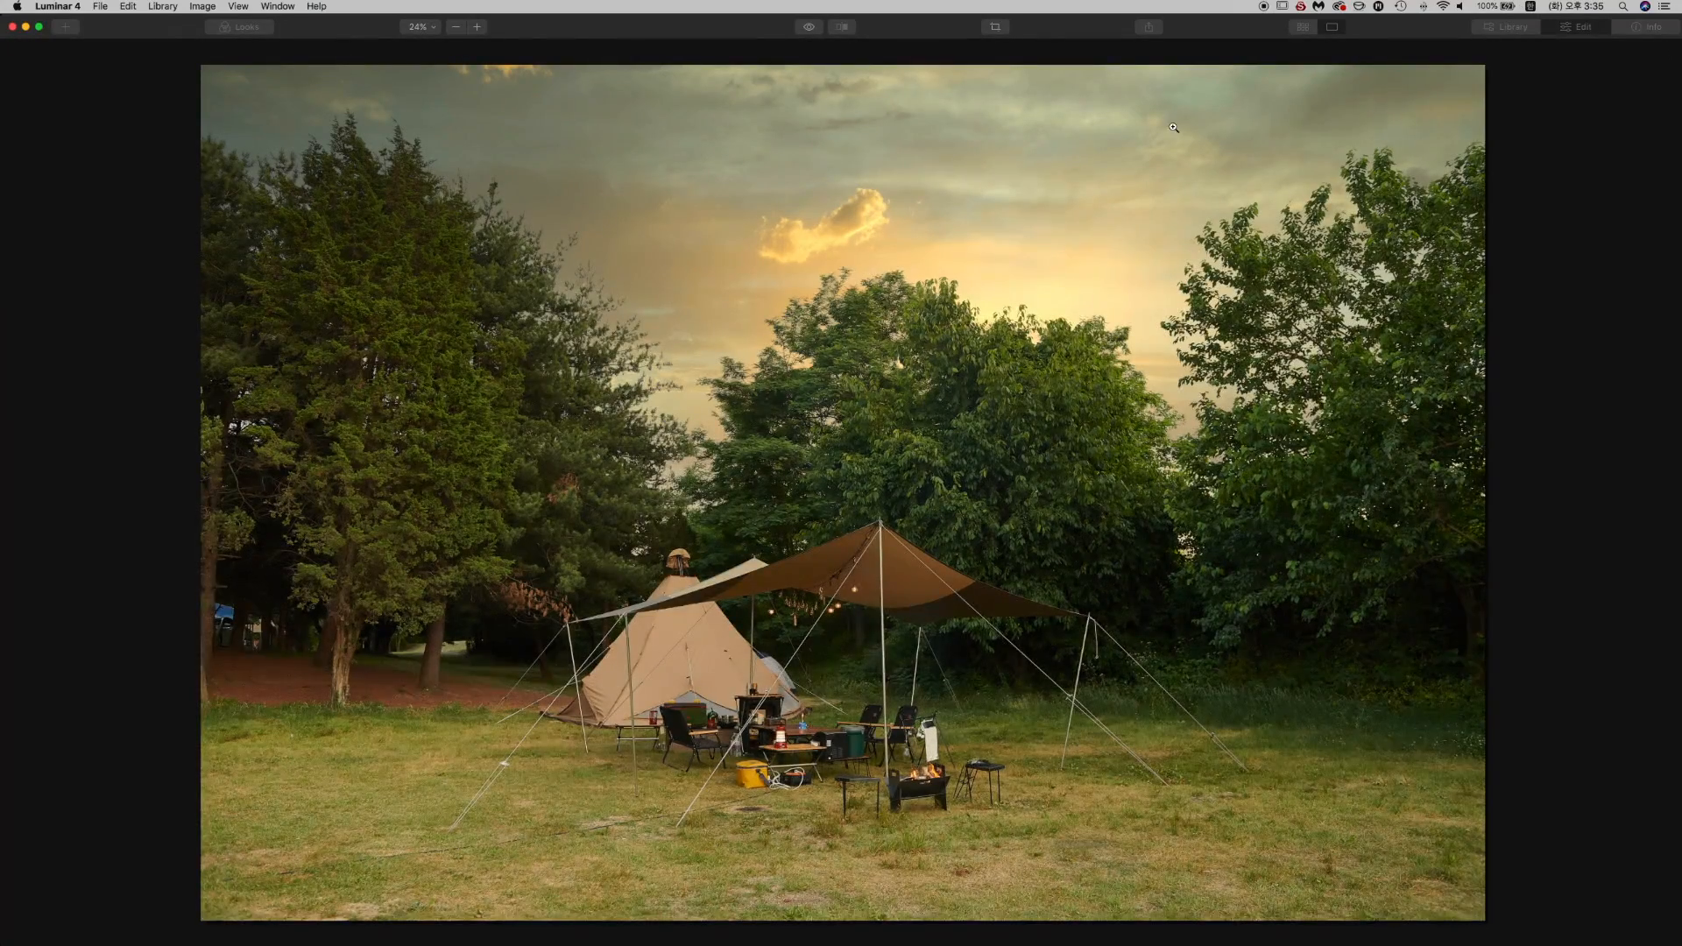
# Compare the sunset camping photo with its original, toggling the full-frame before view repeatedly and checking the split before/after view.
pyautogui.click(809, 28)
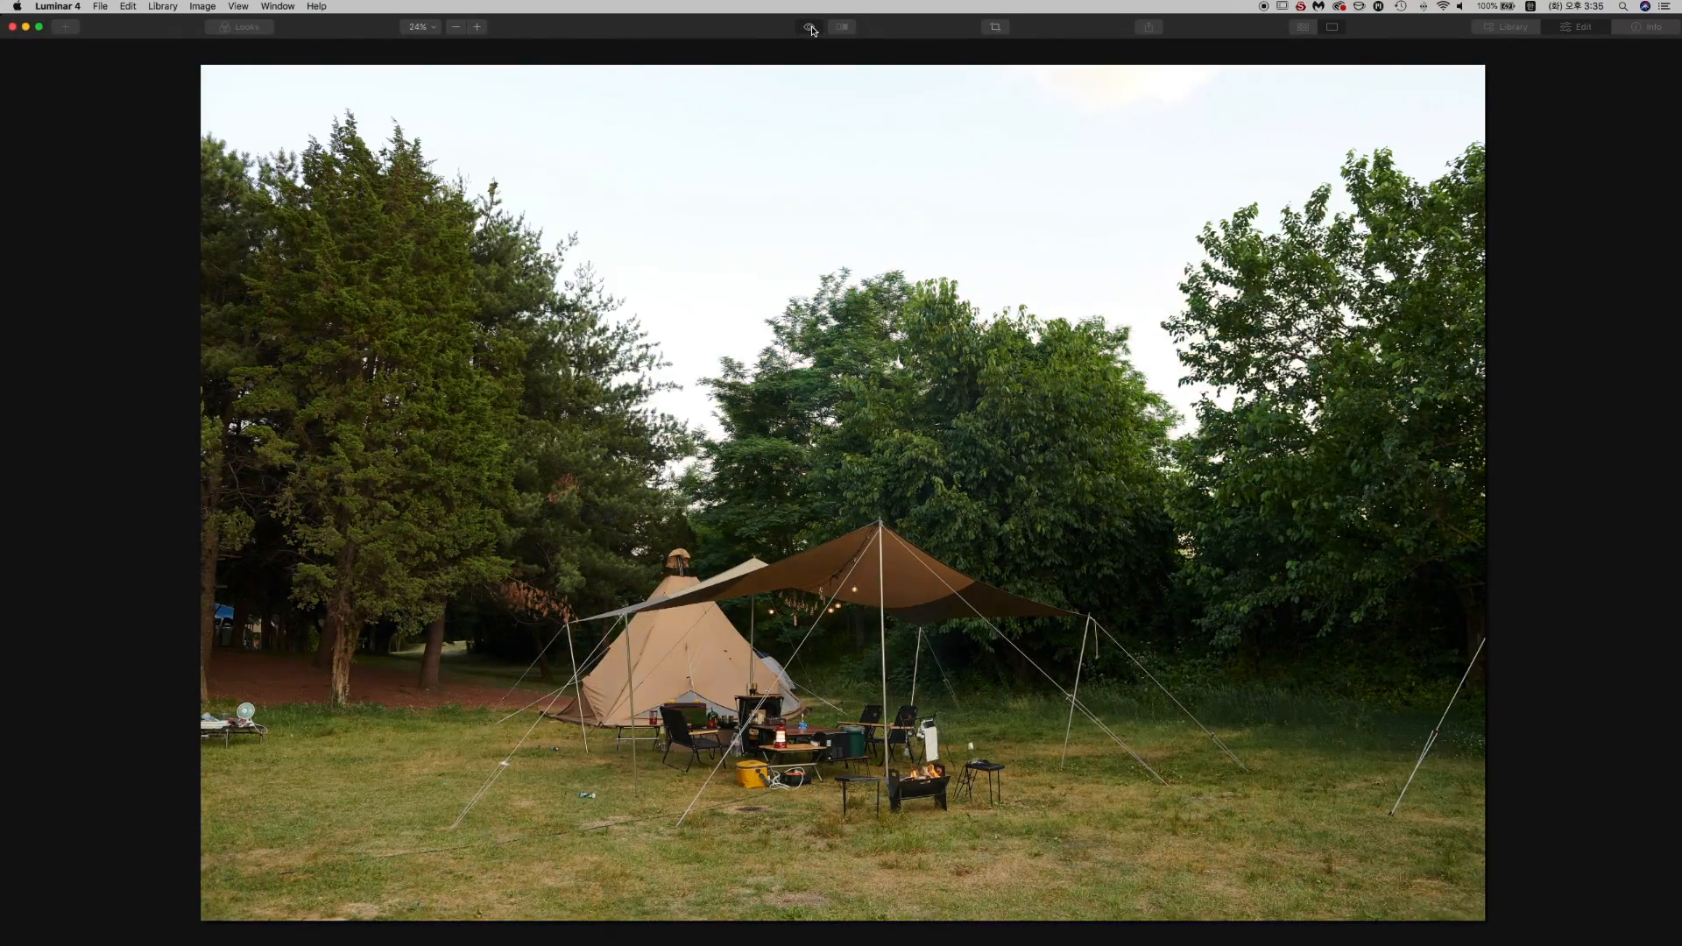
pyautogui.click(811, 28)
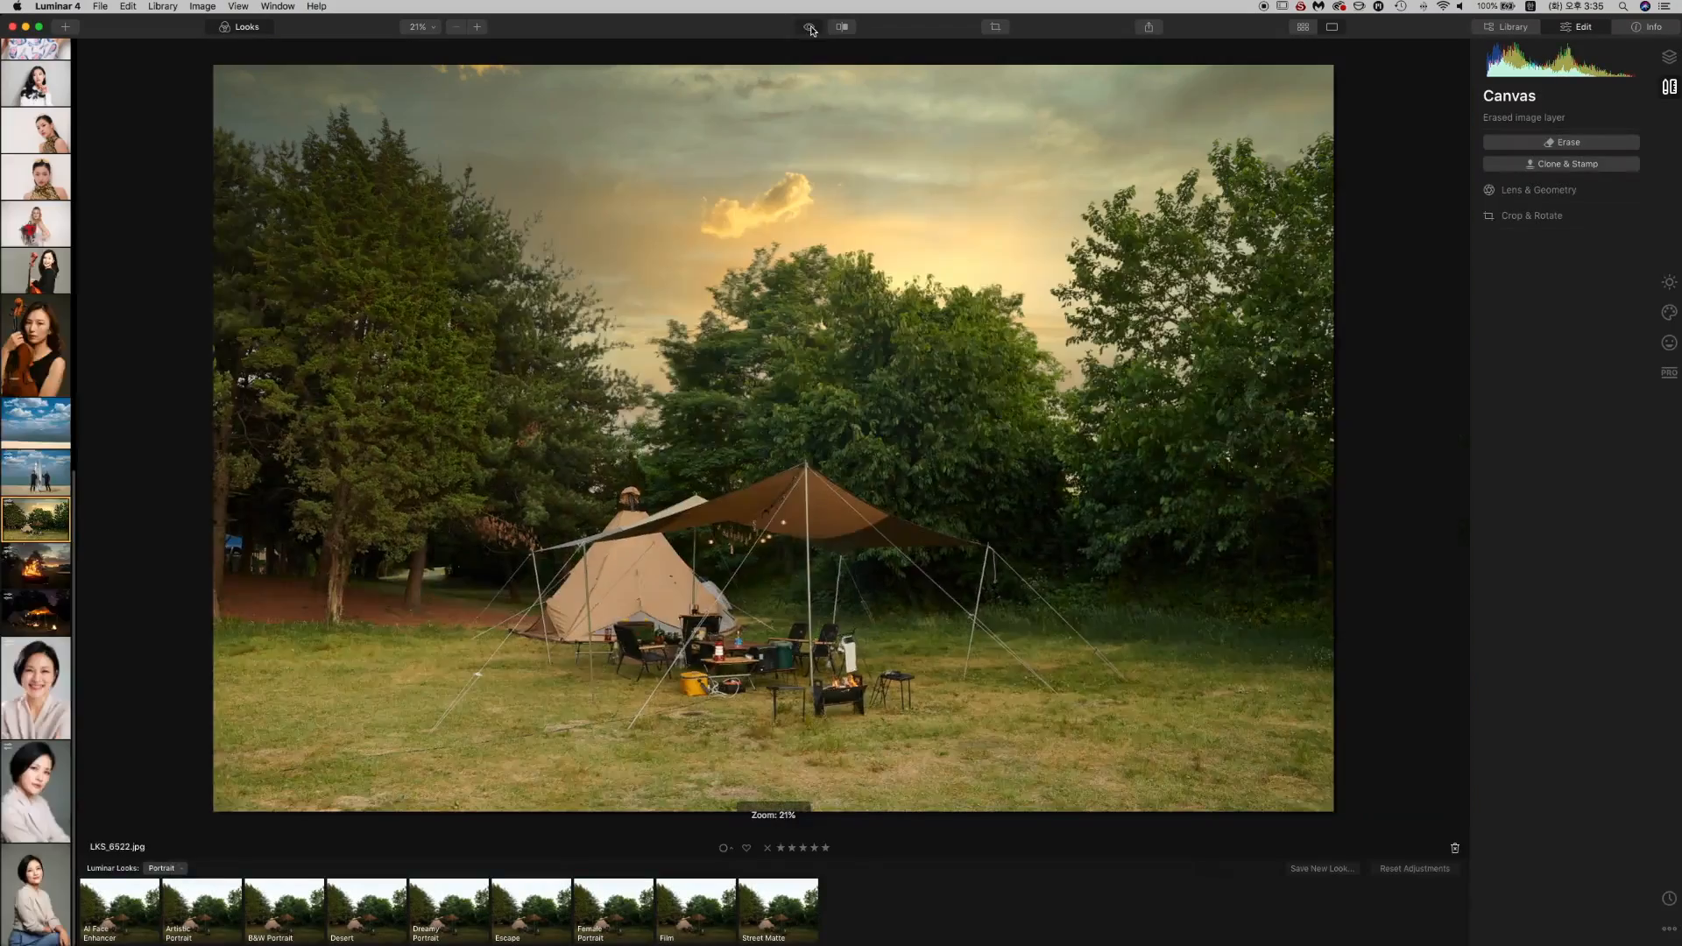
pyautogui.click(842, 27)
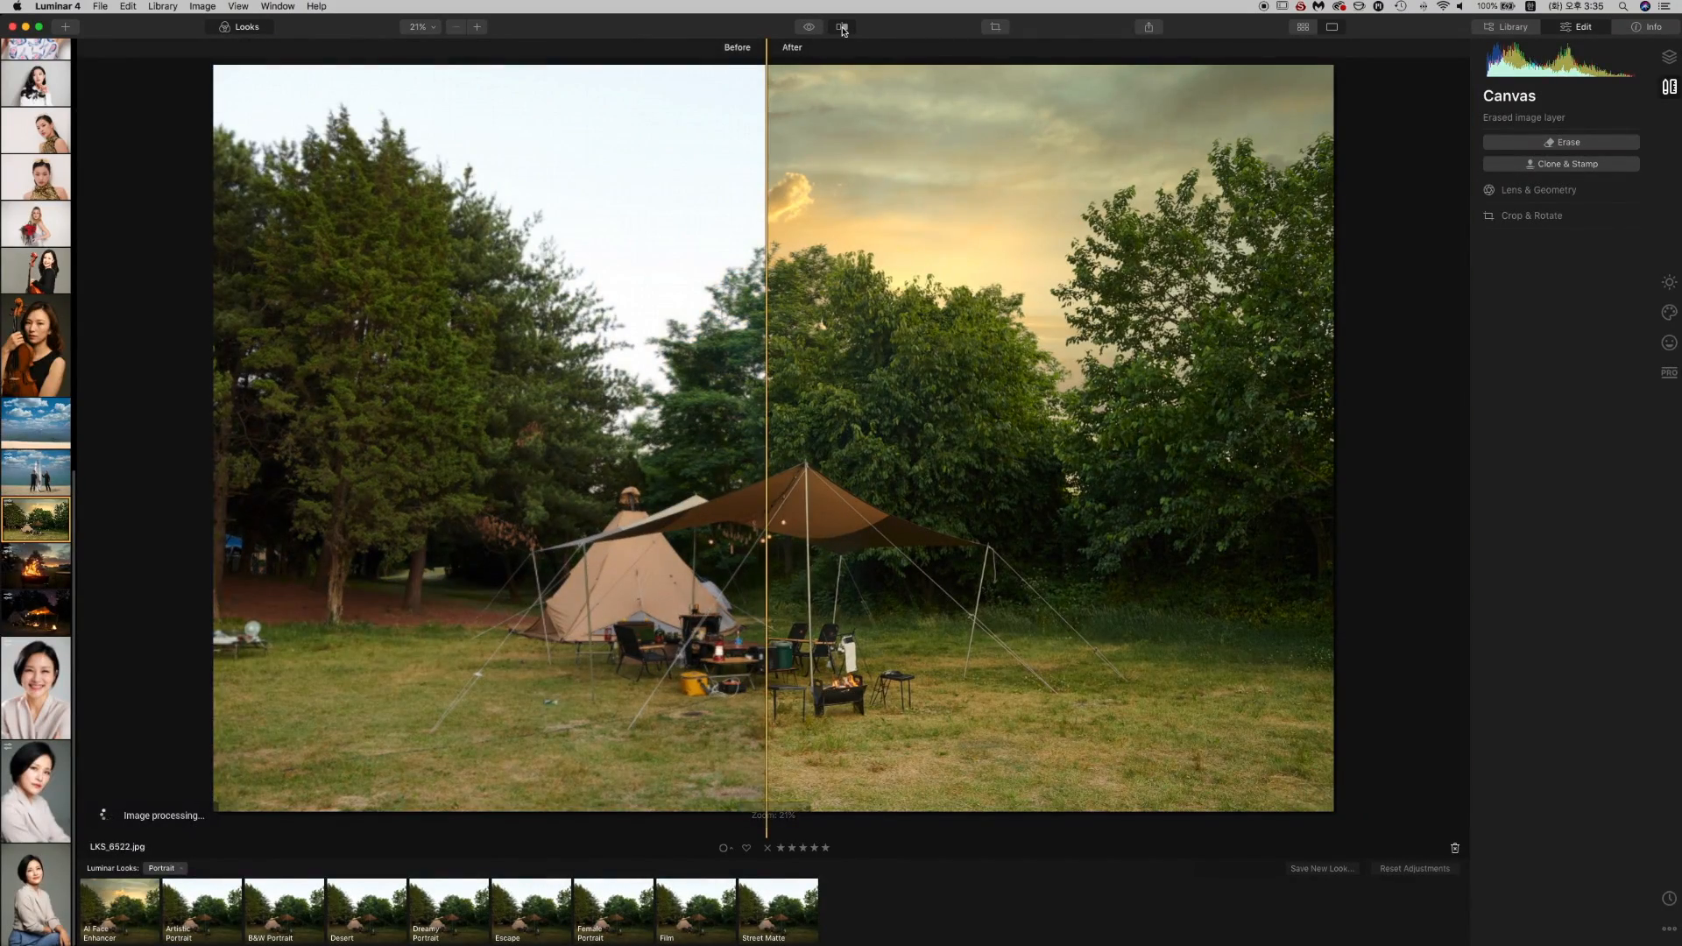
pyautogui.click(842, 27)
pyautogui.click(809, 29)
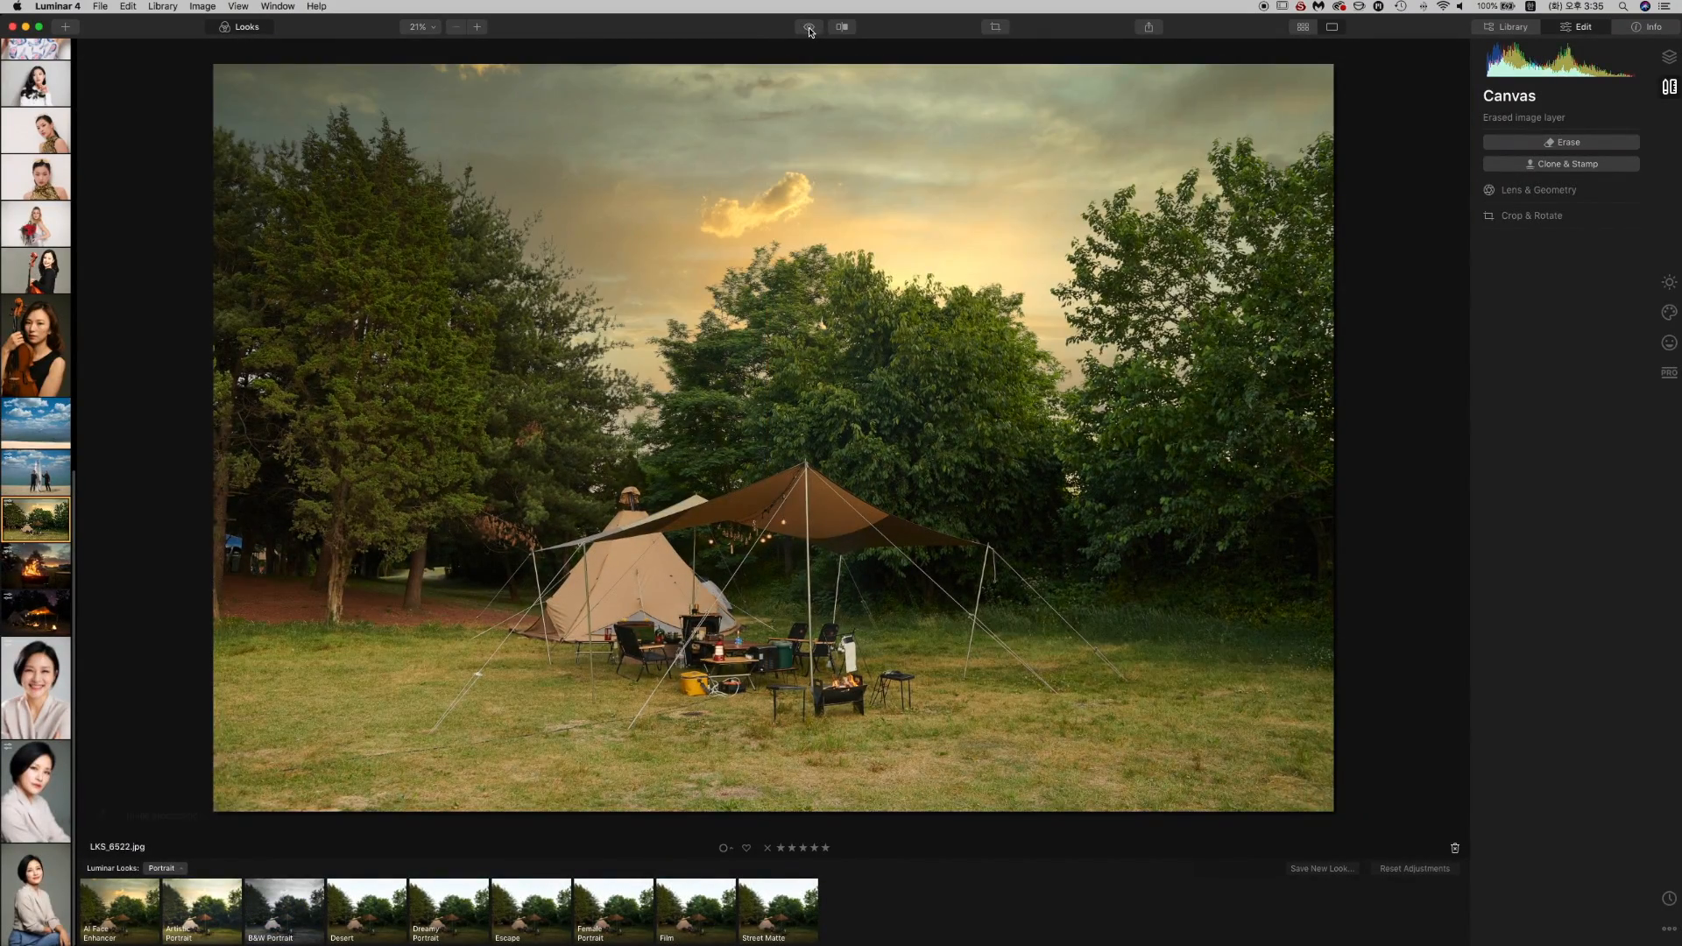
pyautogui.click(810, 29)
pyautogui.click(809, 29)
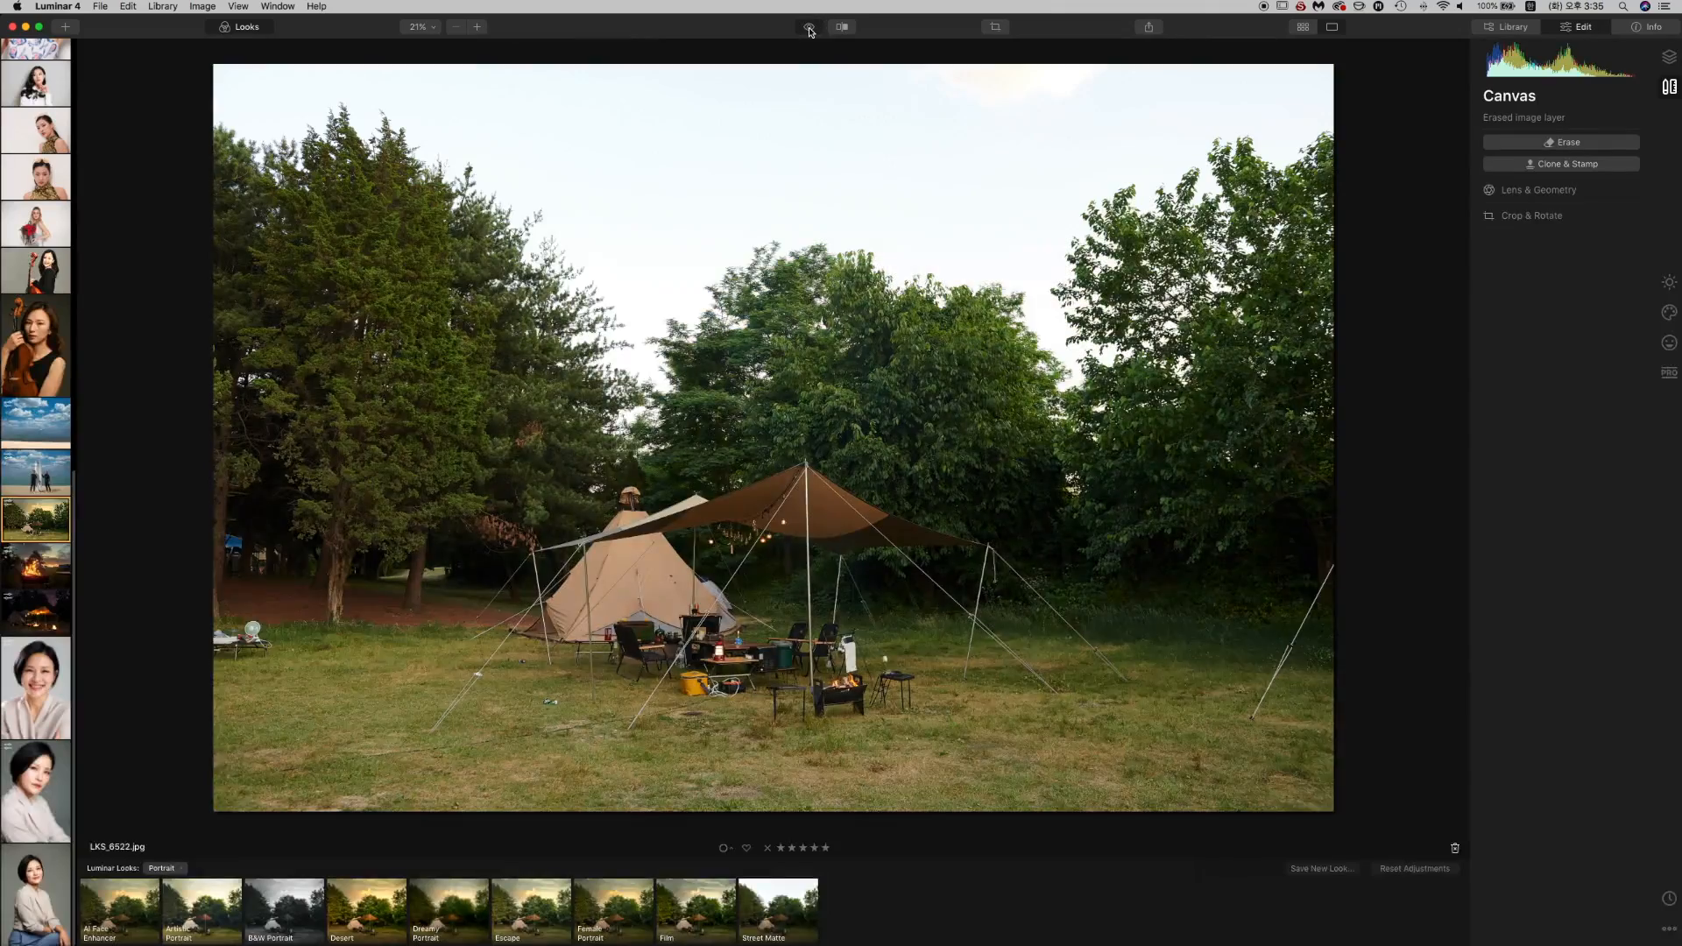
pyautogui.click(809, 29)
pyautogui.click(810, 29)
pyautogui.click(809, 29)
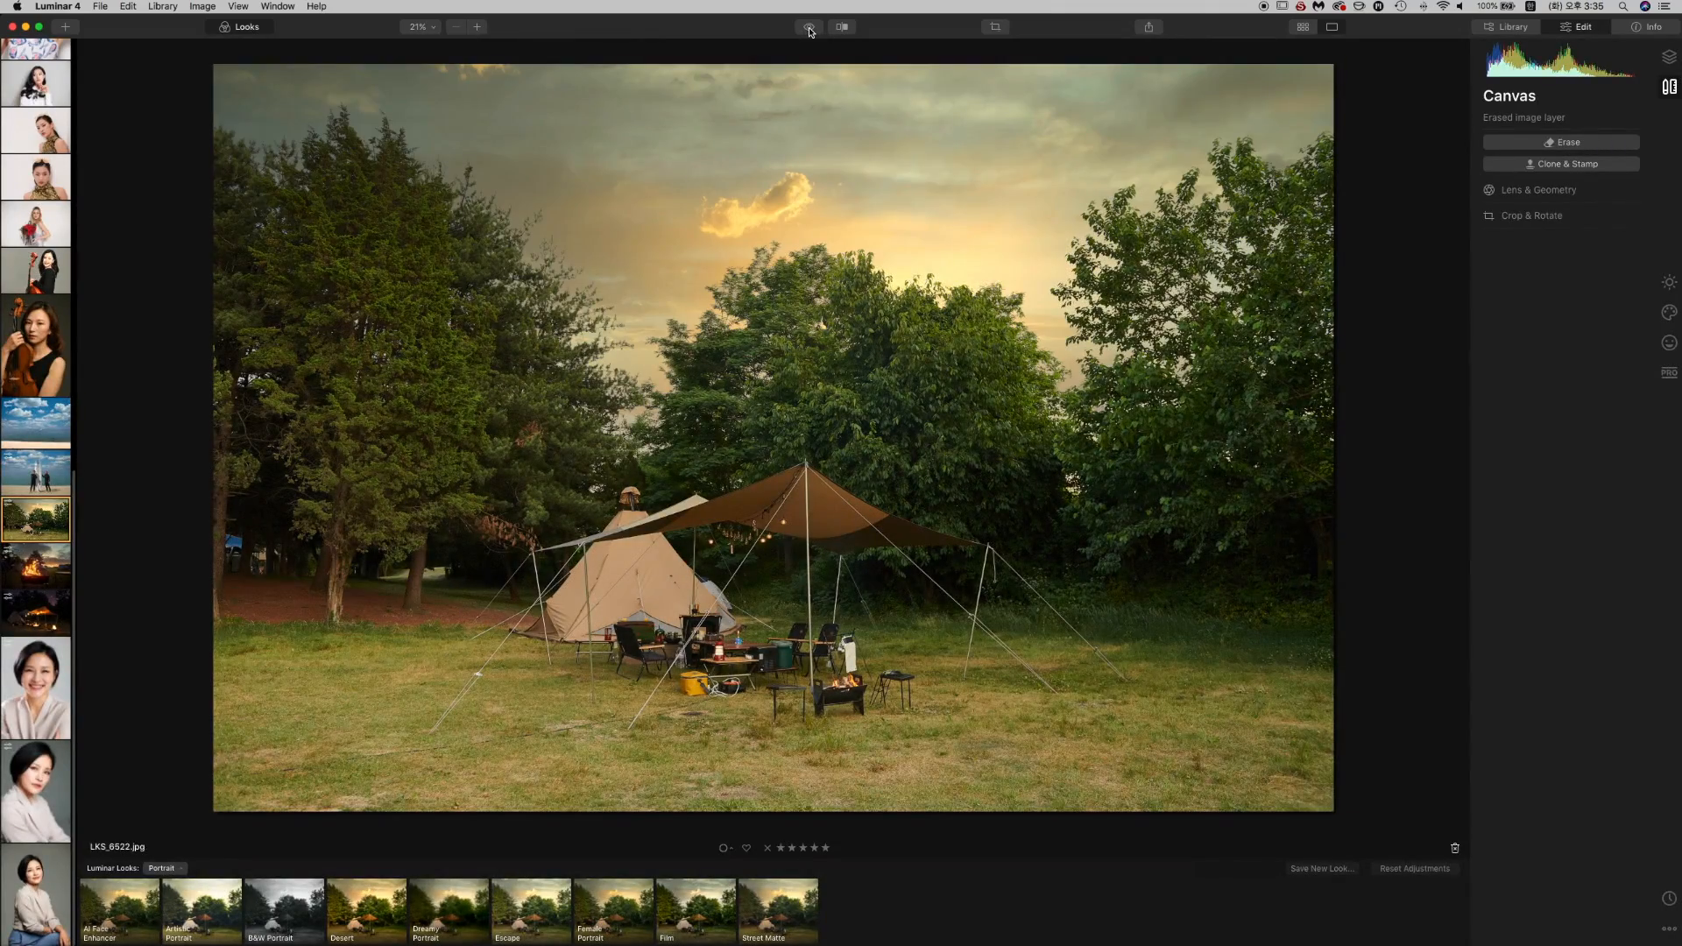
pyautogui.click(810, 29)
pyautogui.click(810, 29)
pyautogui.click(809, 29)
pyautogui.click(809, 29)
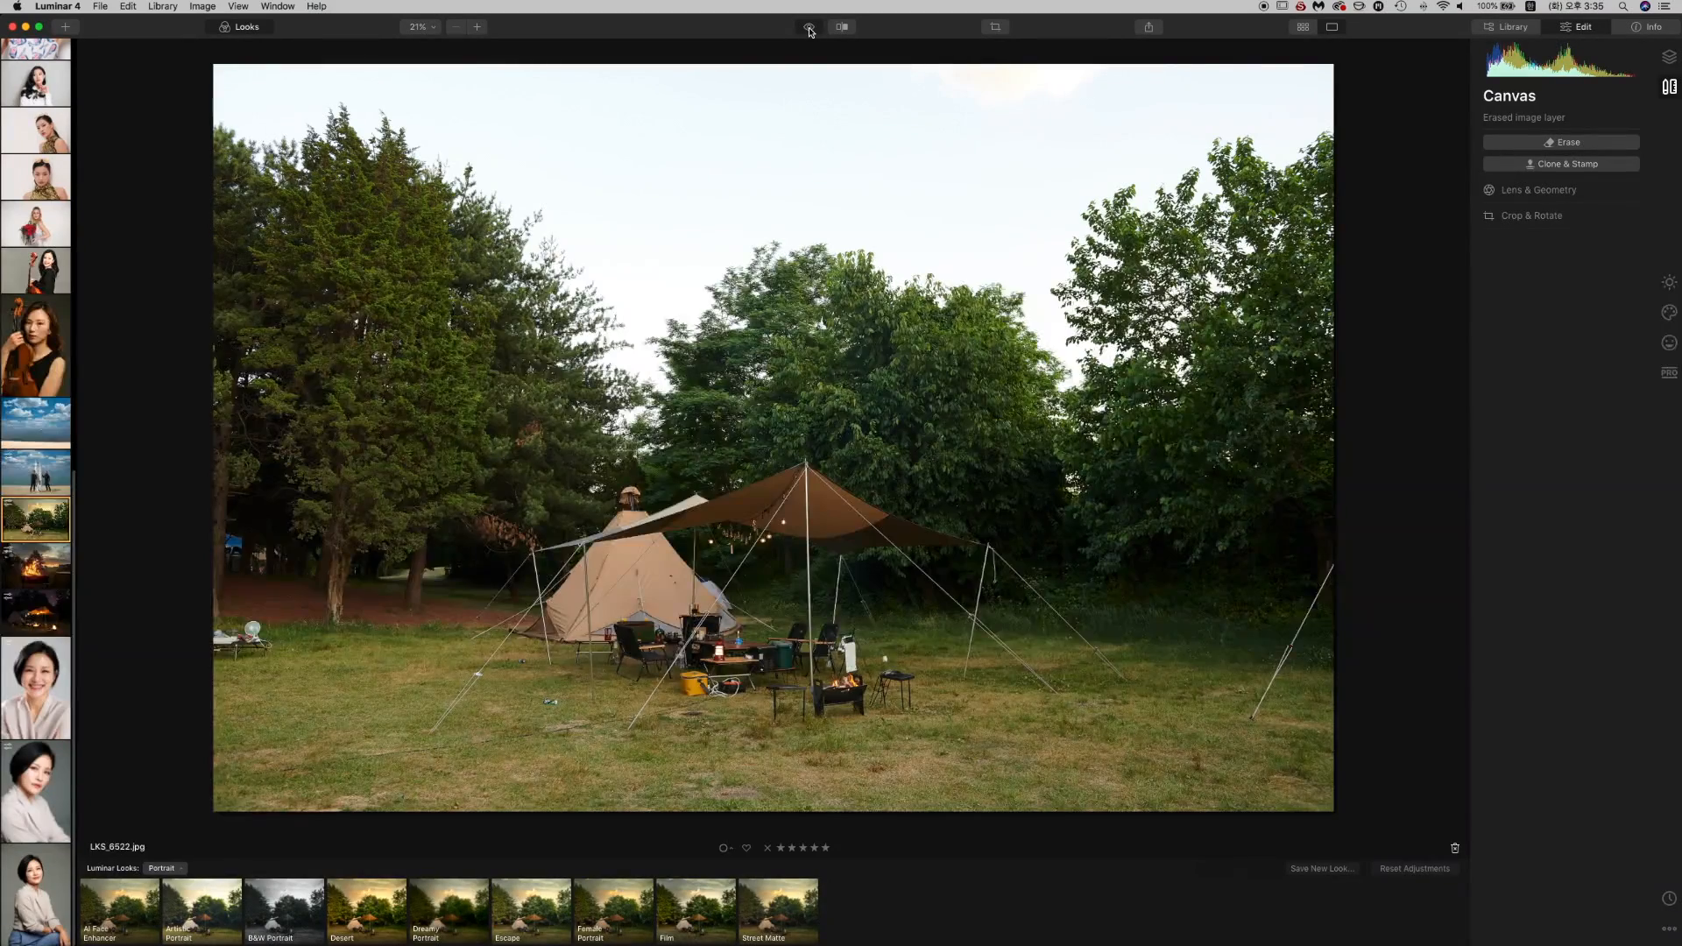
pyautogui.click(810, 29)
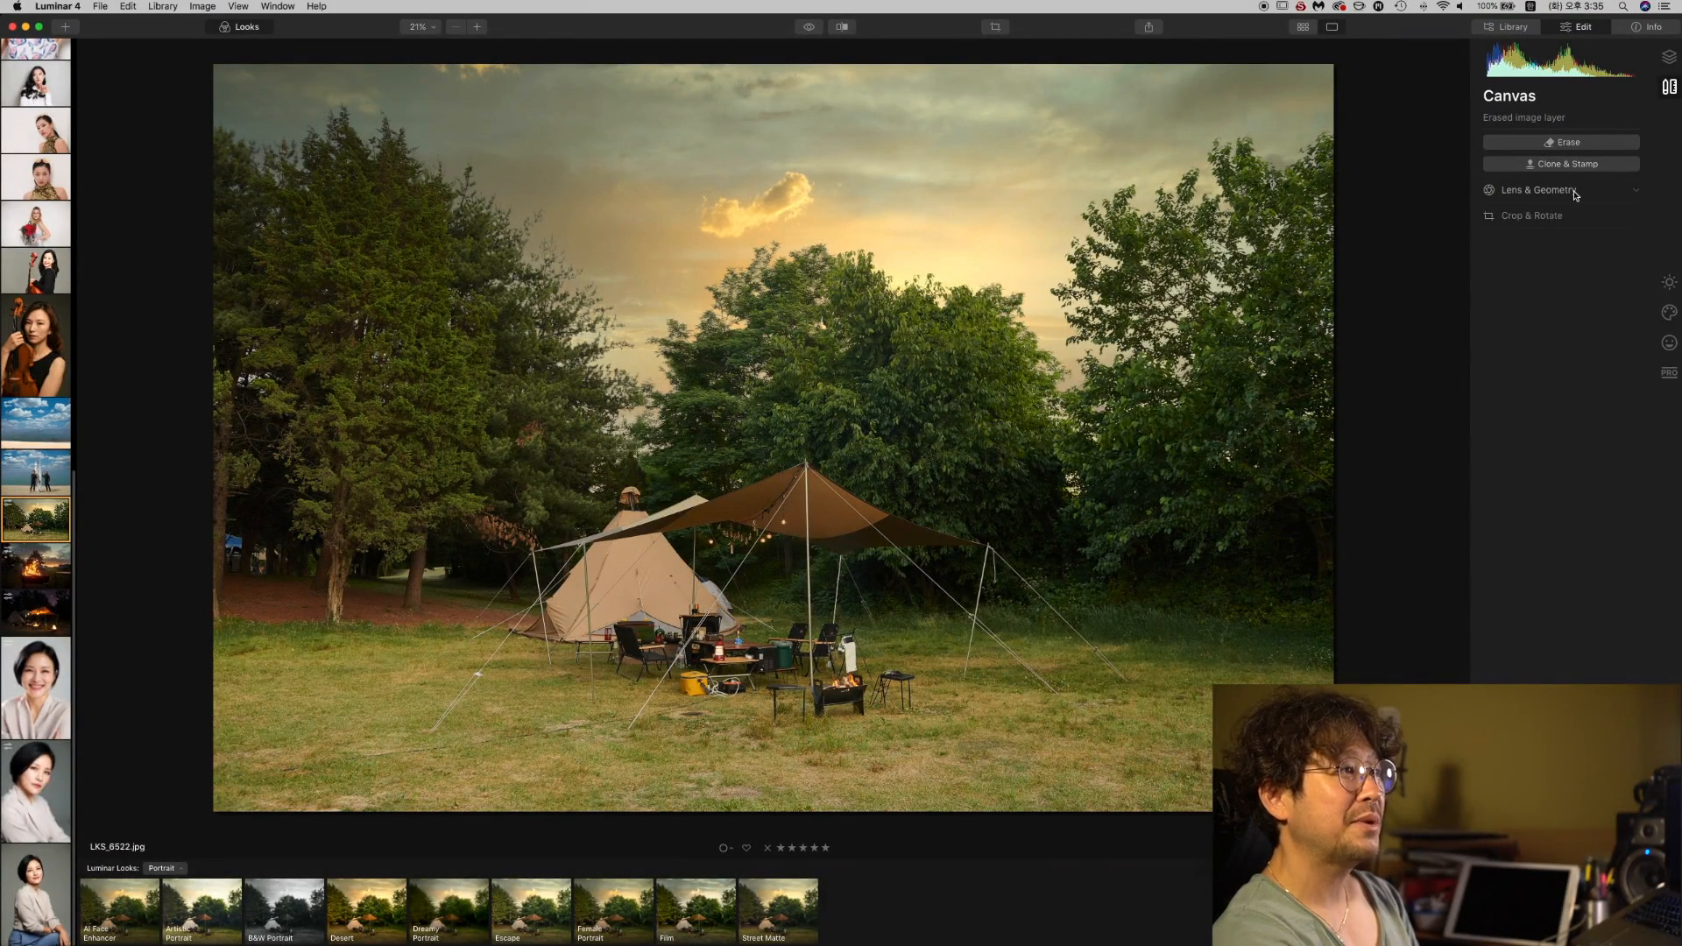
# Add Sunrays to the camping photo at amount 7, with the sun center placed in the upper foliage of the middle tree.
pyautogui.click(1668, 312)
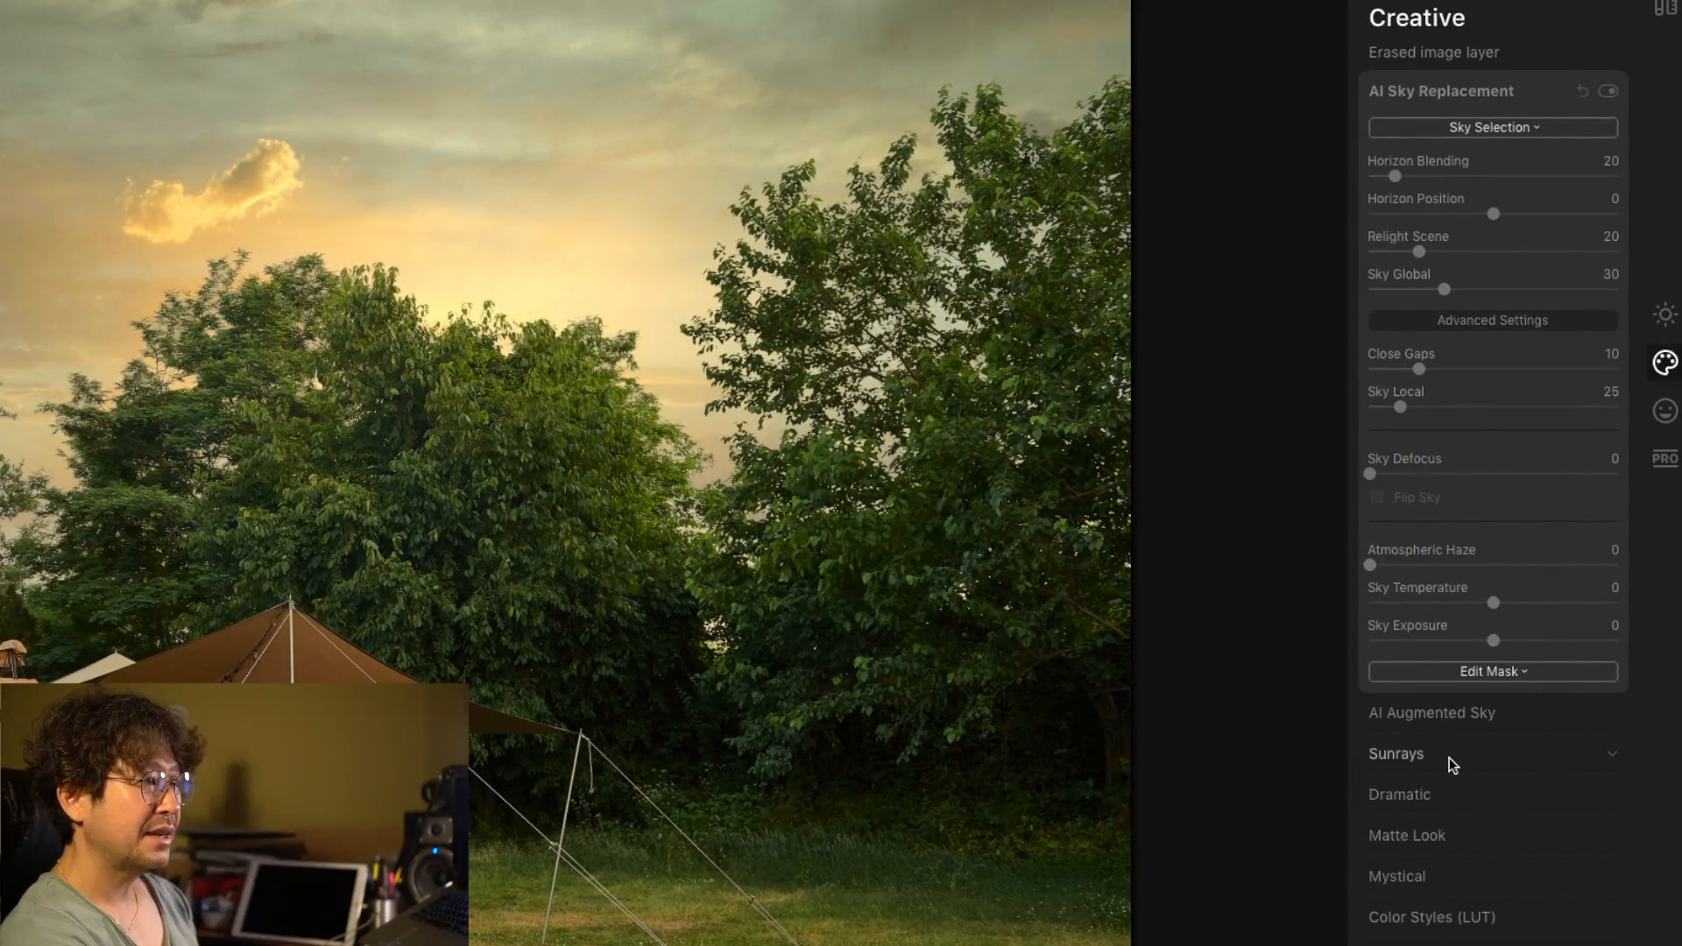
pyautogui.click(1449, 759)
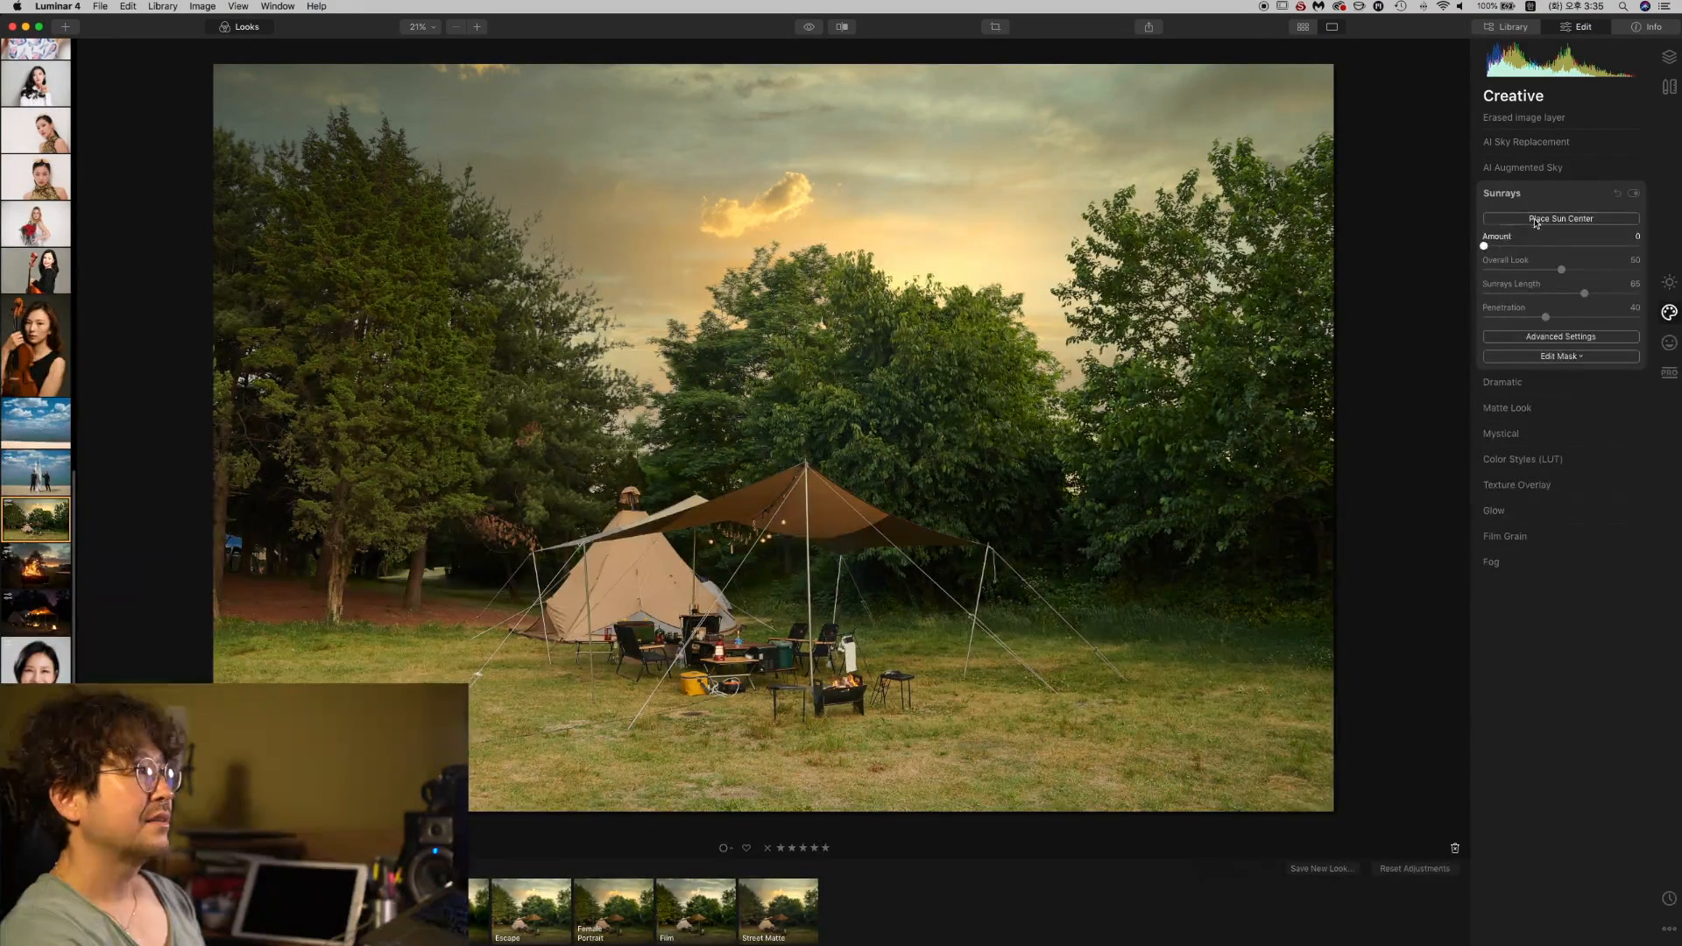
pyautogui.click(1541, 218)
pyautogui.moveTo(550, 215); pyautogui.dragTo(552, 217)
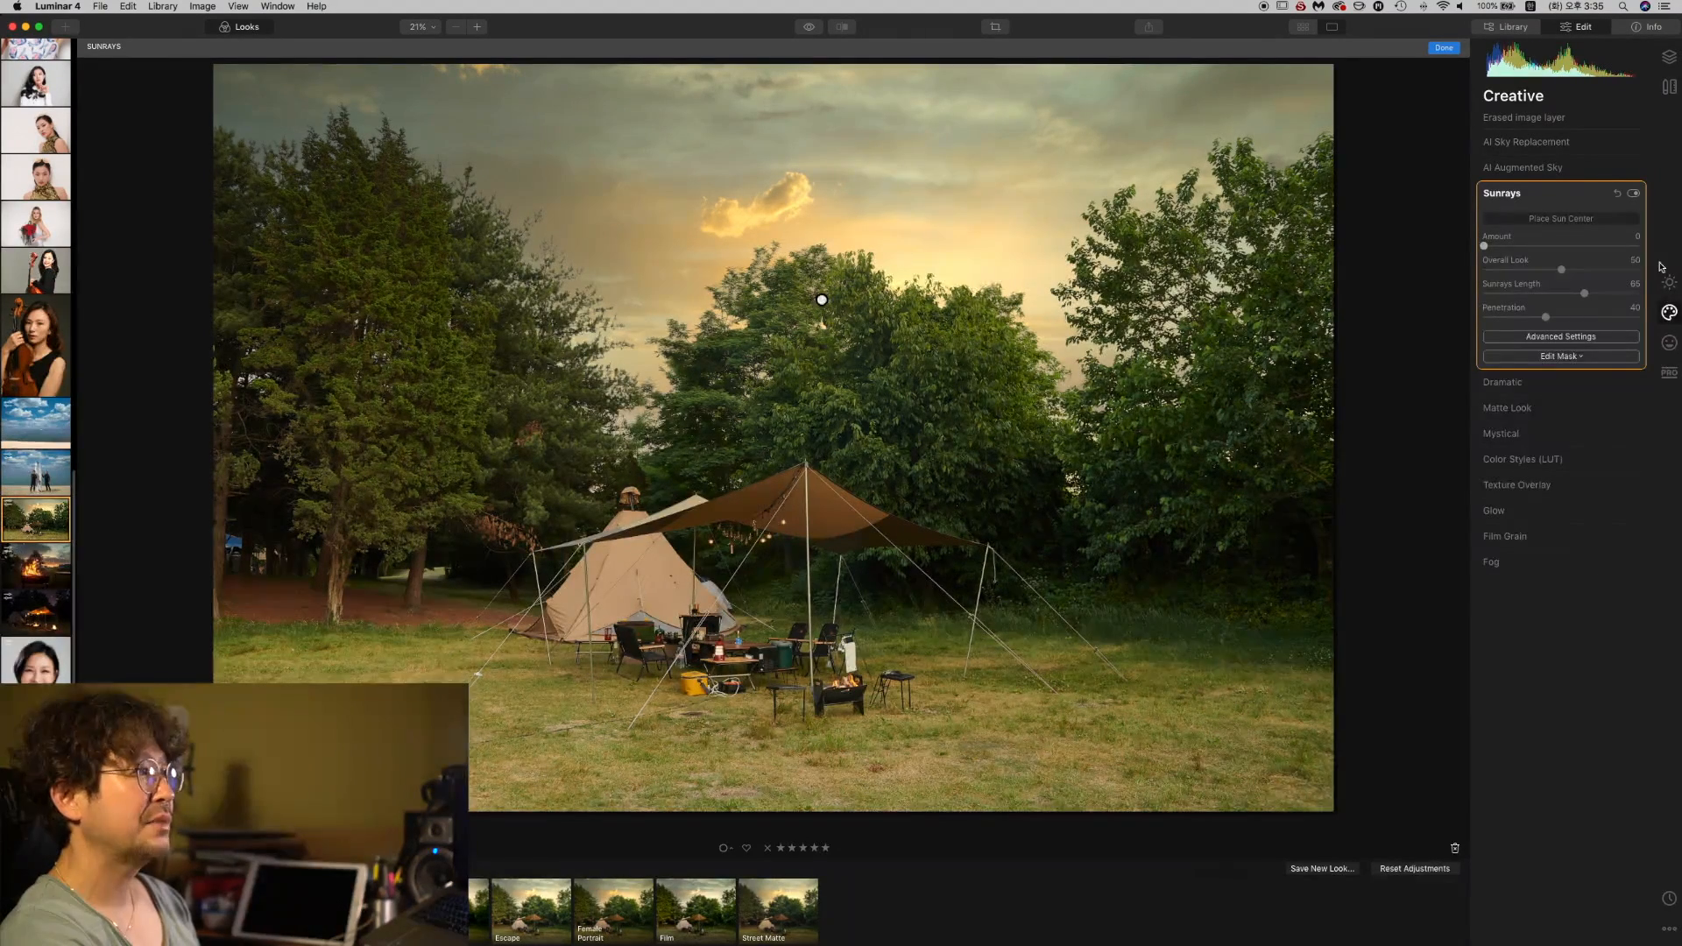
pyautogui.moveTo(1480, 247)
pyautogui.mouseDown()
pyautogui.moveTo(1557, 250)
pyautogui.moveTo(1498, 252)
pyautogui.mouseUp()
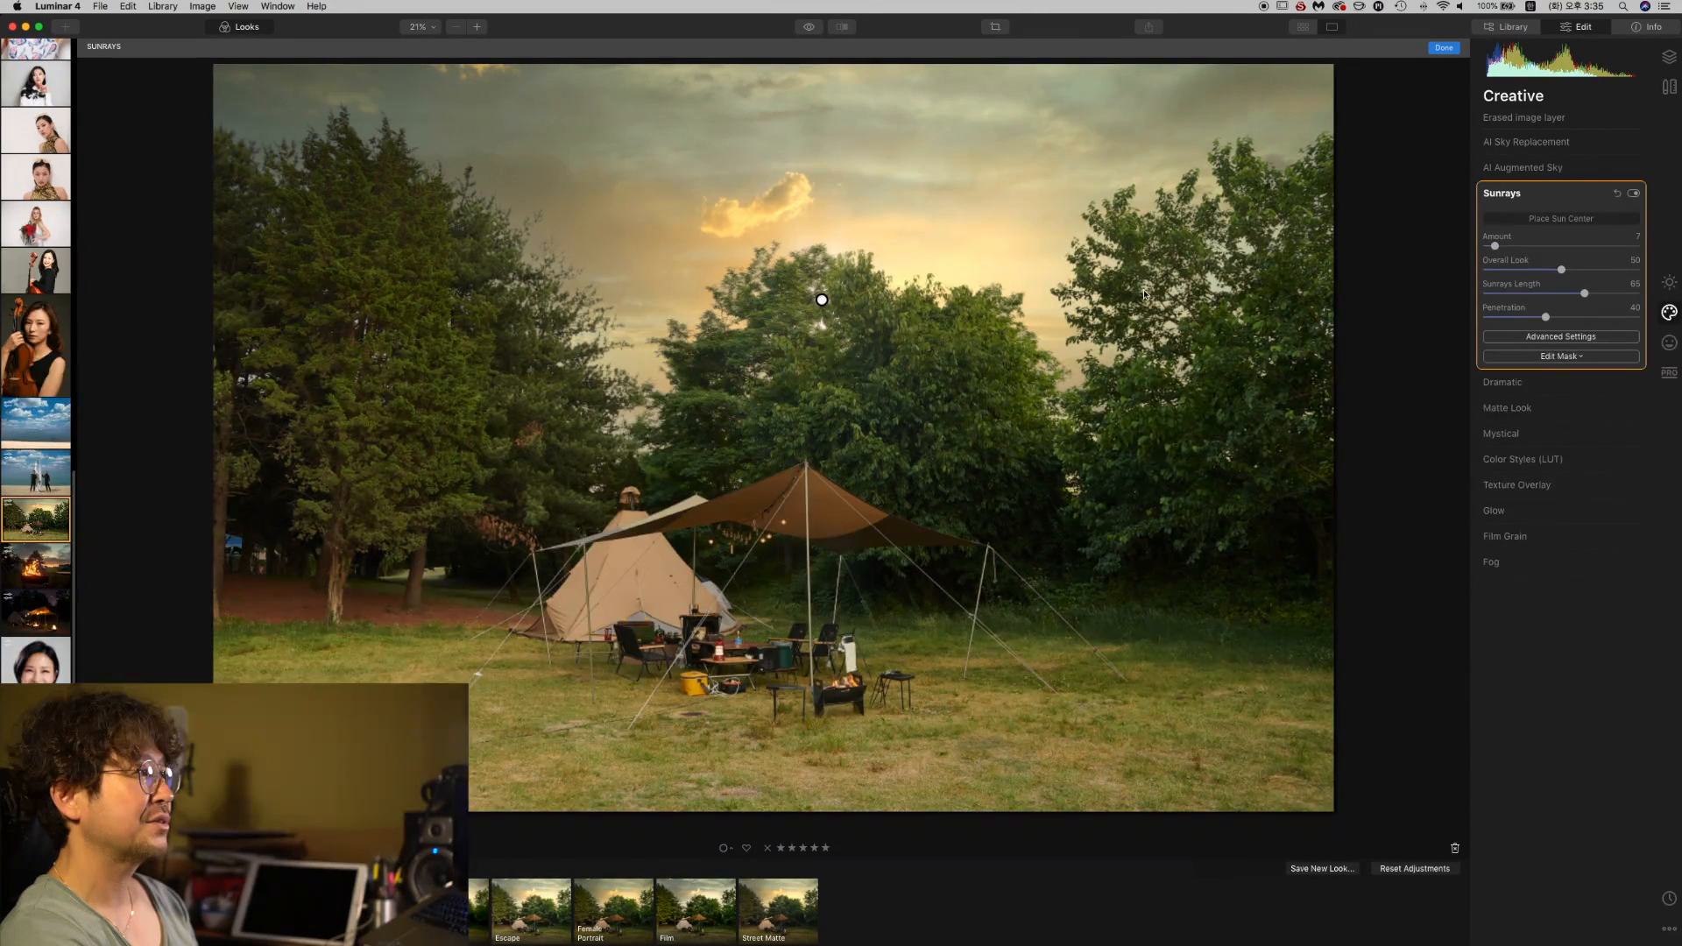
pyautogui.moveTo(823, 309)
pyautogui.mouseDown()
pyautogui.moveTo(836, 400)
pyautogui.moveTo(828, 337)
pyautogui.mouseUp()
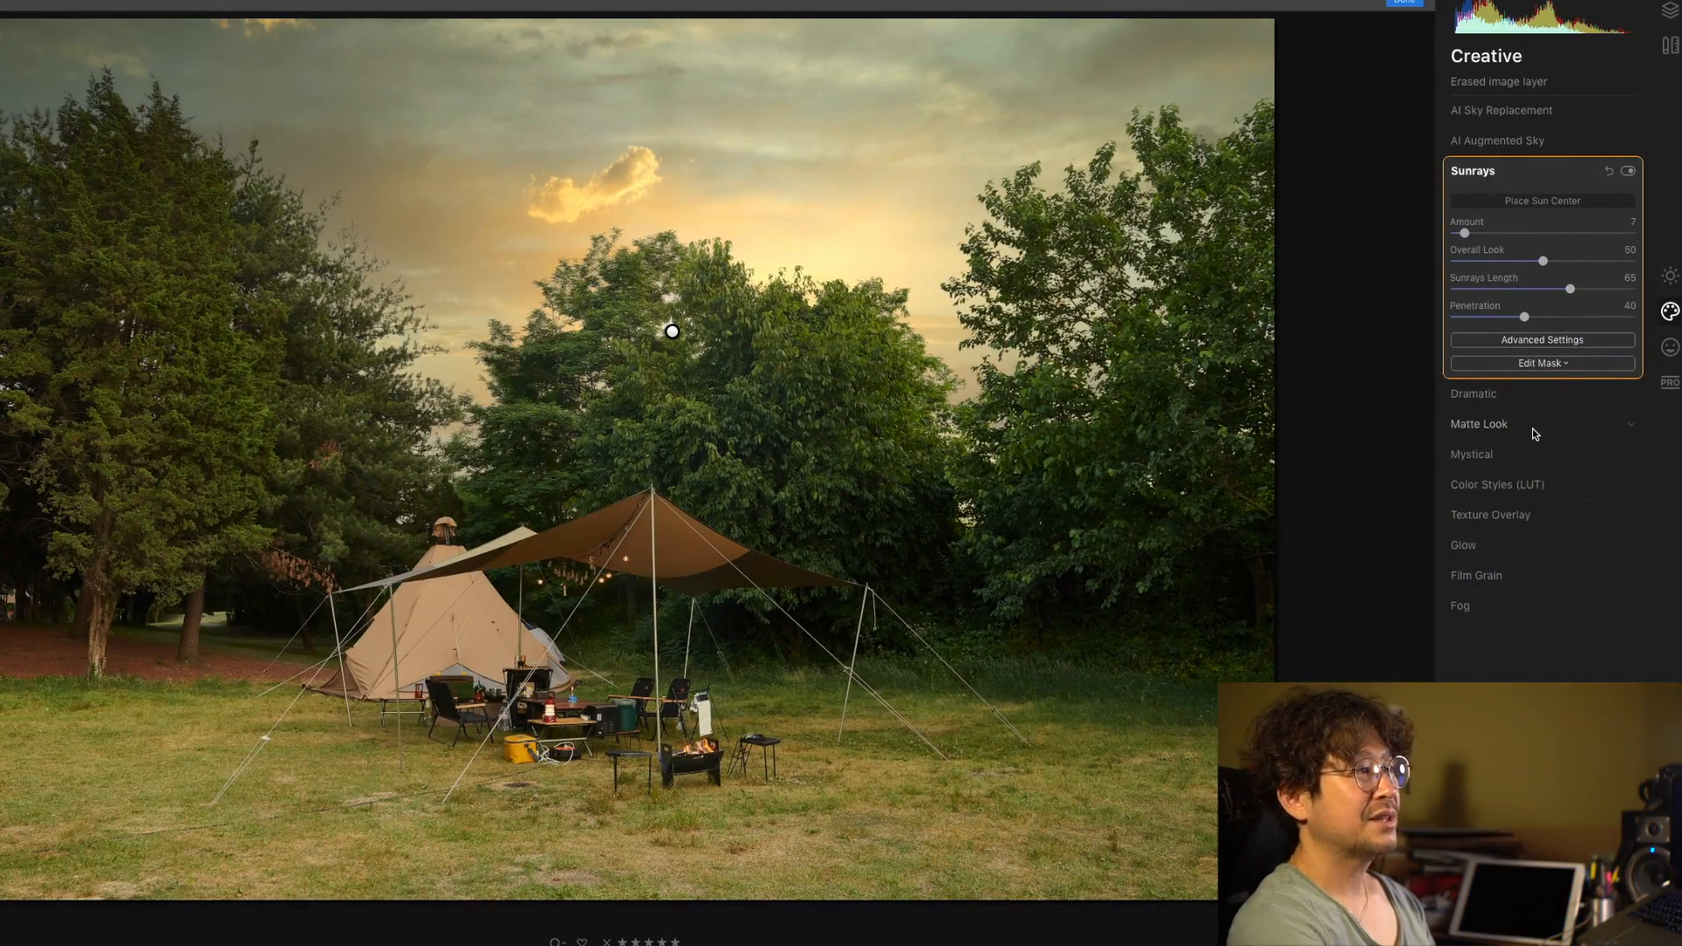
# Try adjusting the Matte Look amount on the camping photo.
pyautogui.click(1535, 429)
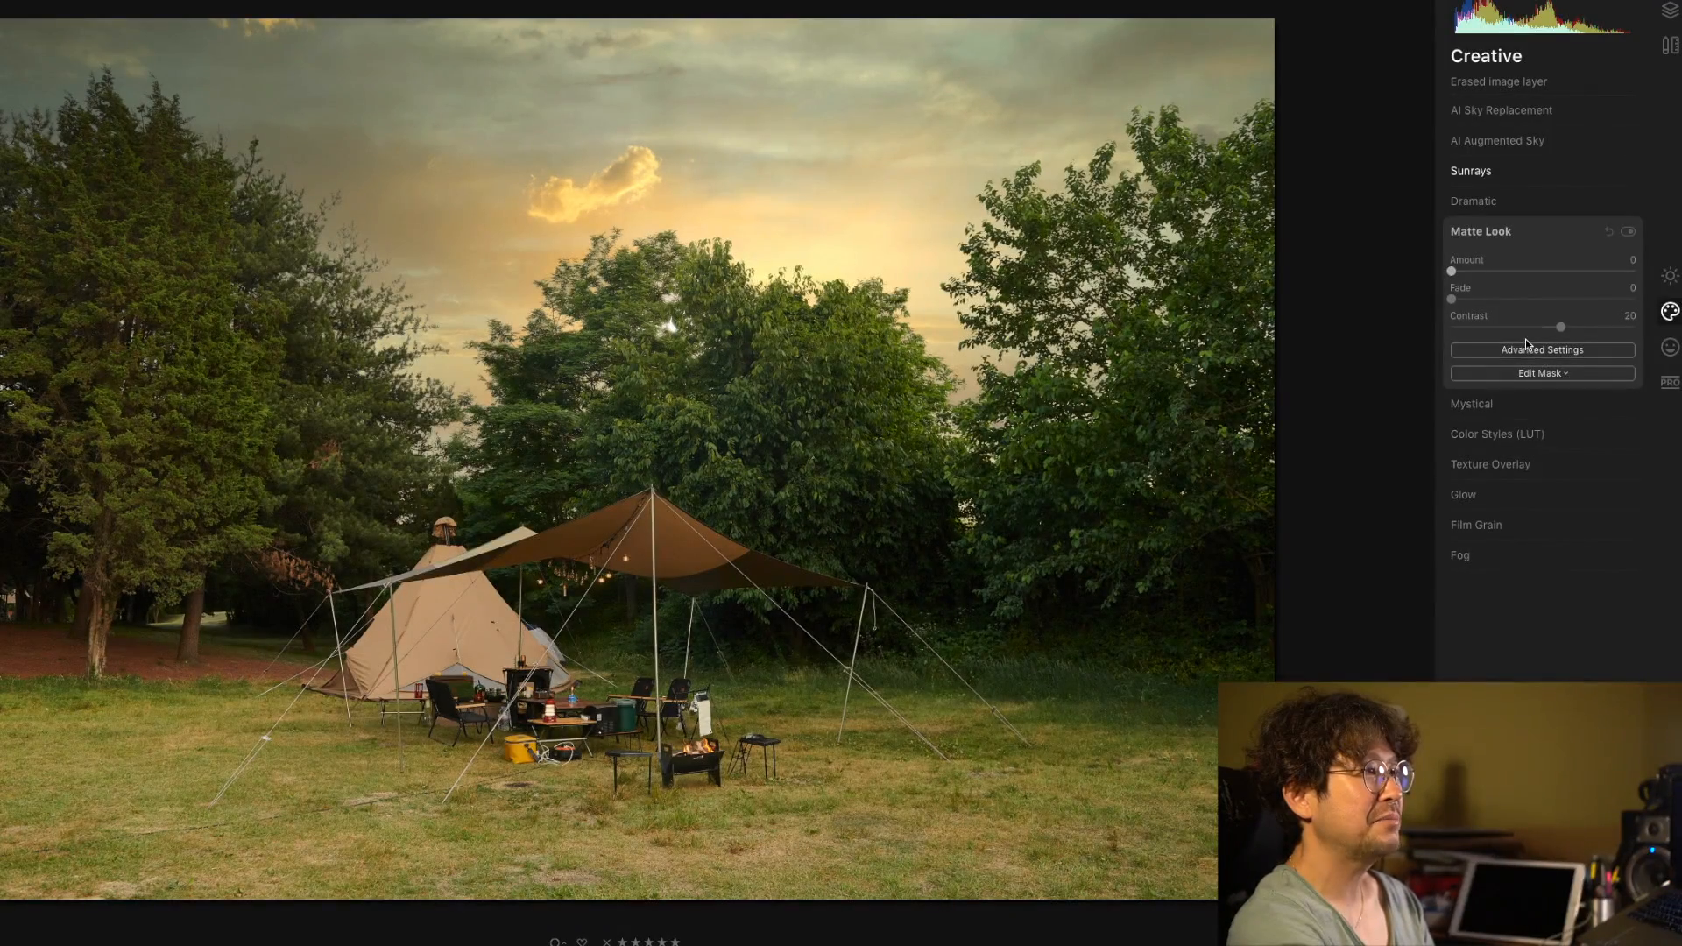
pyautogui.moveTo(1453, 272); pyautogui.dragTo(1134, 334)
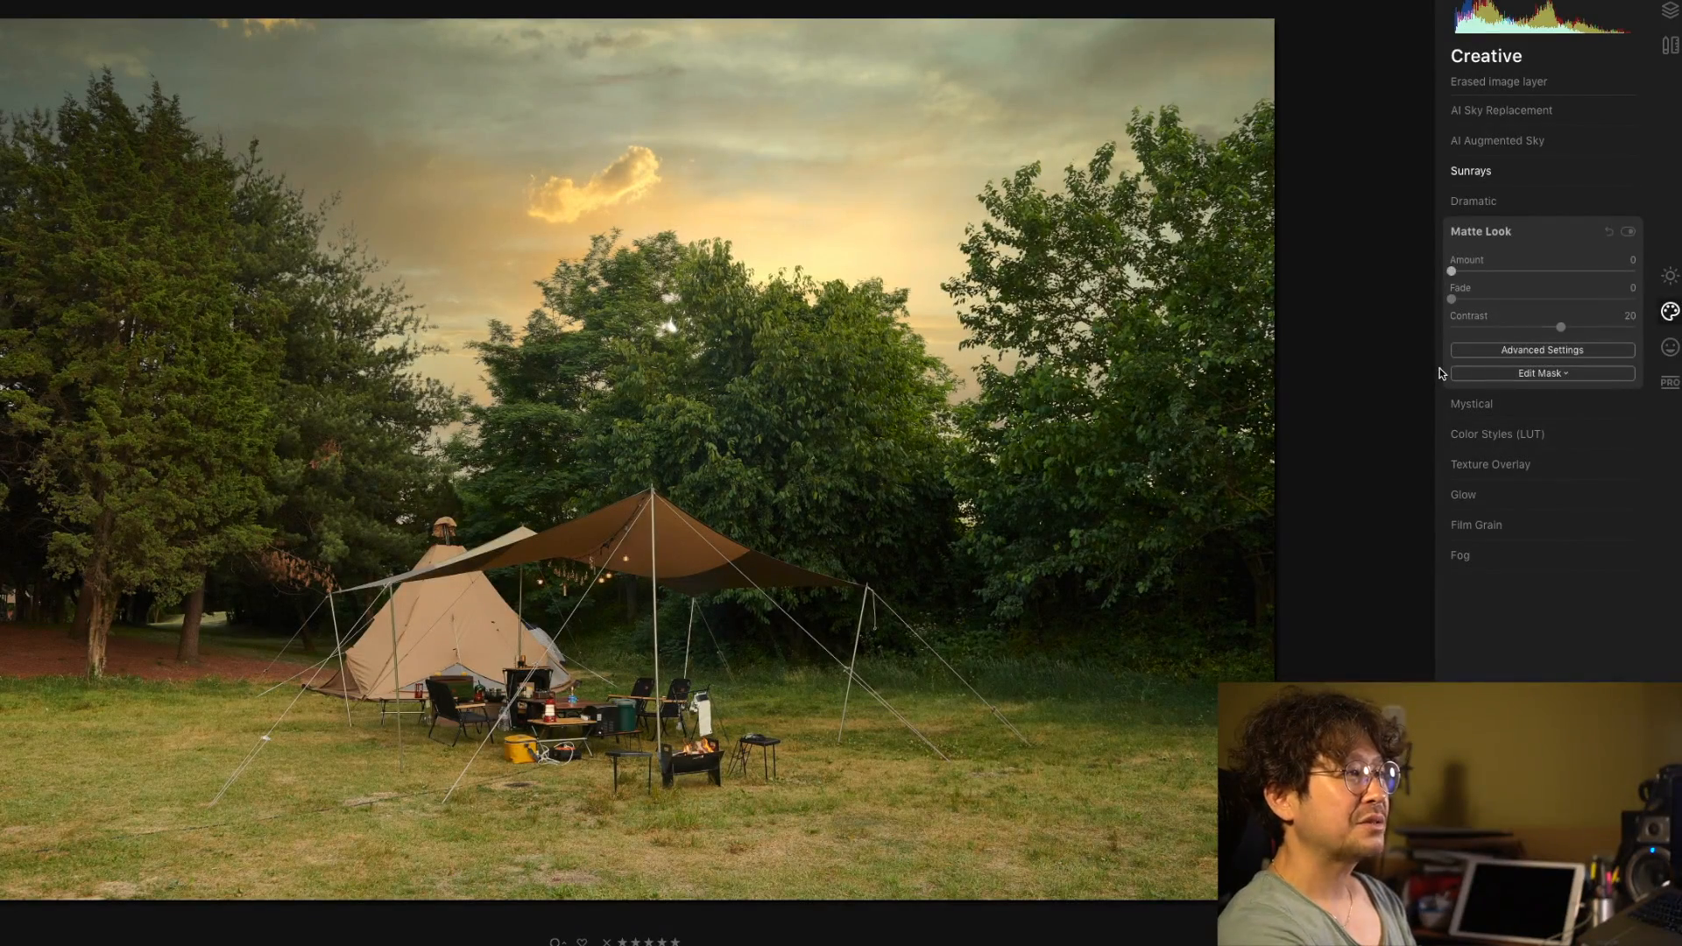
# Open the LUT choices of Color Styles (LUT) for the camping photo.
pyautogui.click(1504, 439)
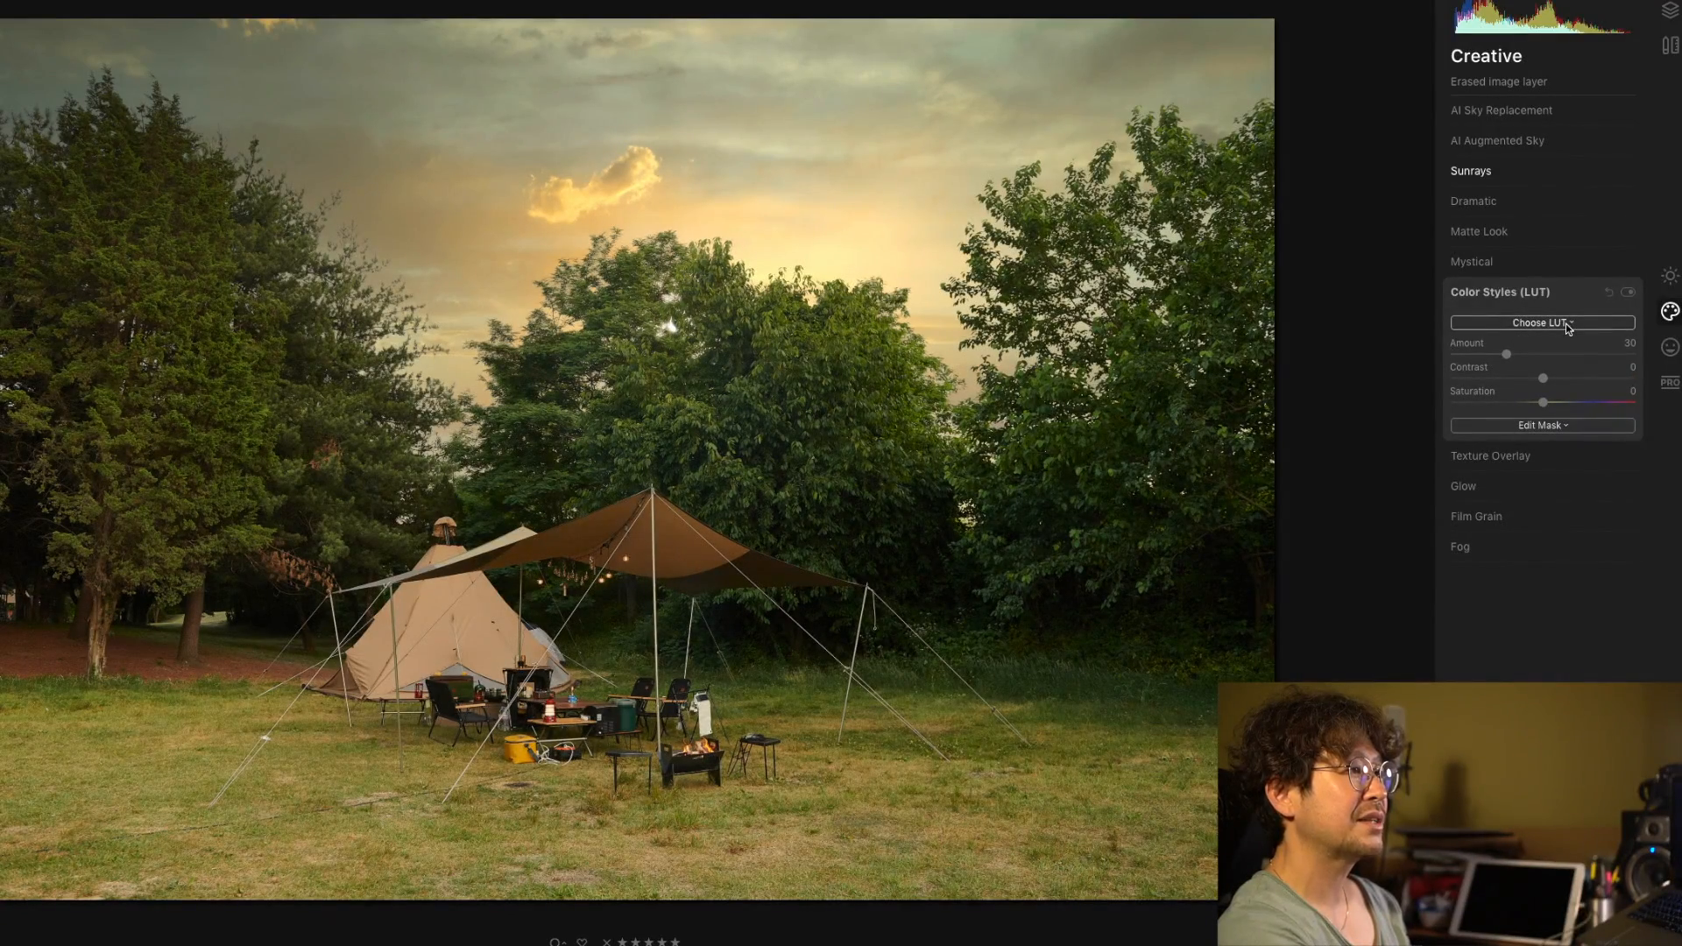
pyautogui.click(1567, 327)
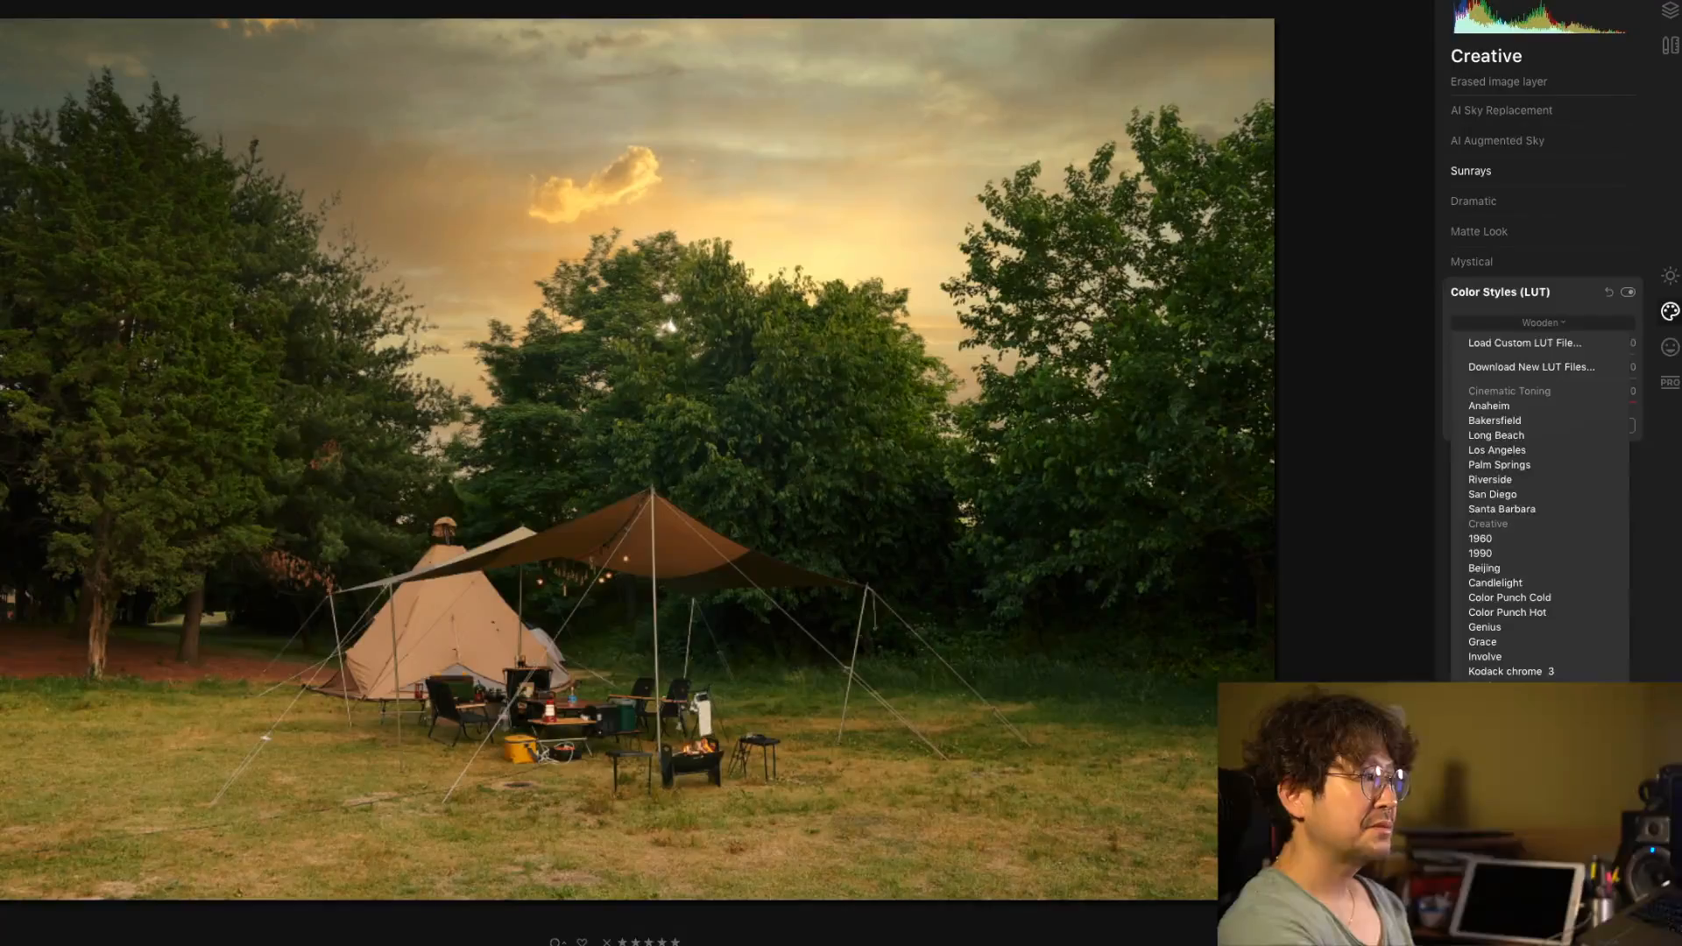